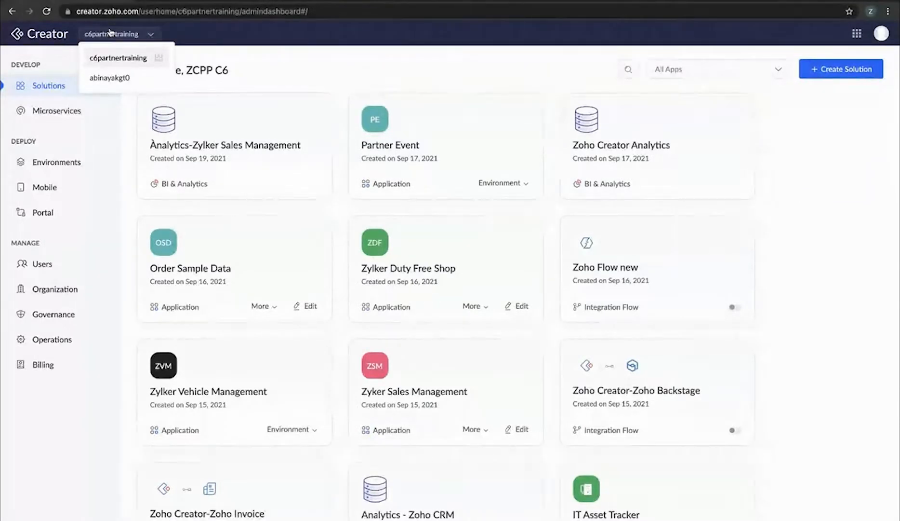
# Close the workspace list and start a new solution, reviewing the Applications, BI & Analytics and Integration Flows options
pyautogui.click(195, 30)
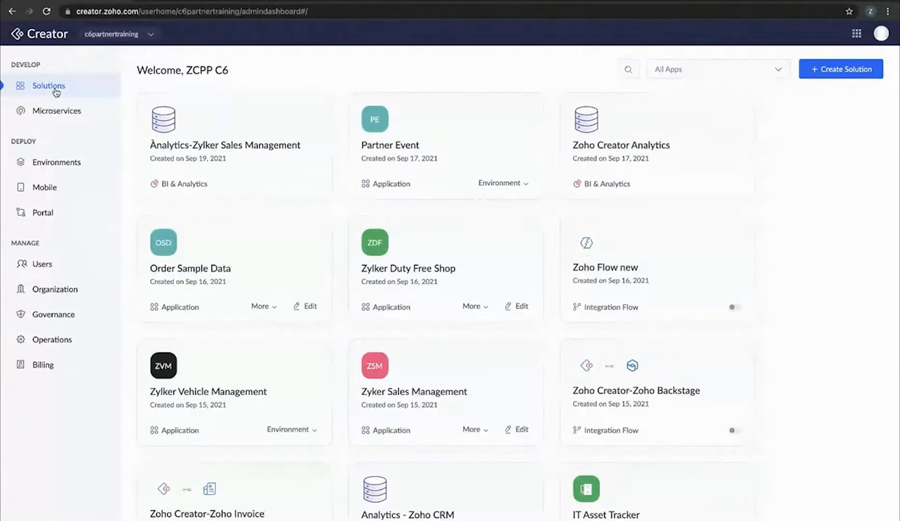
pyautogui.click(847, 71)
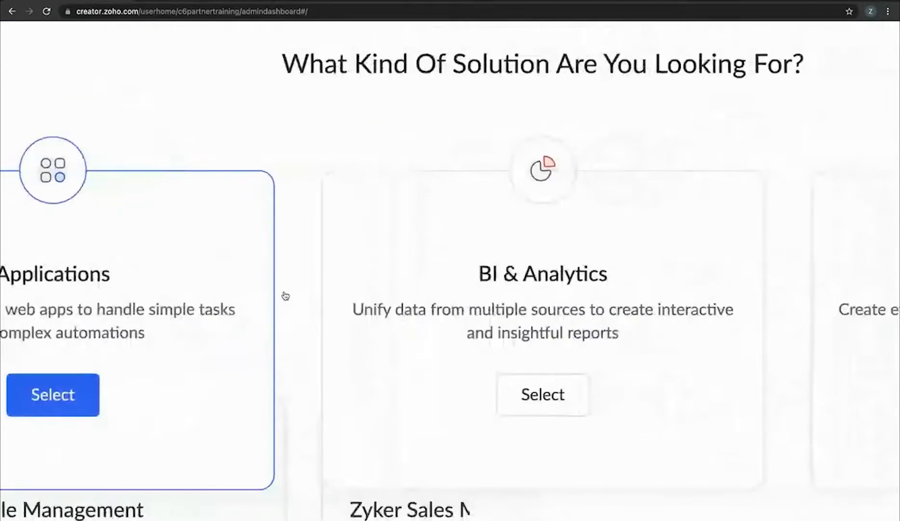
pyautogui.hscroll(5, 463, 358)
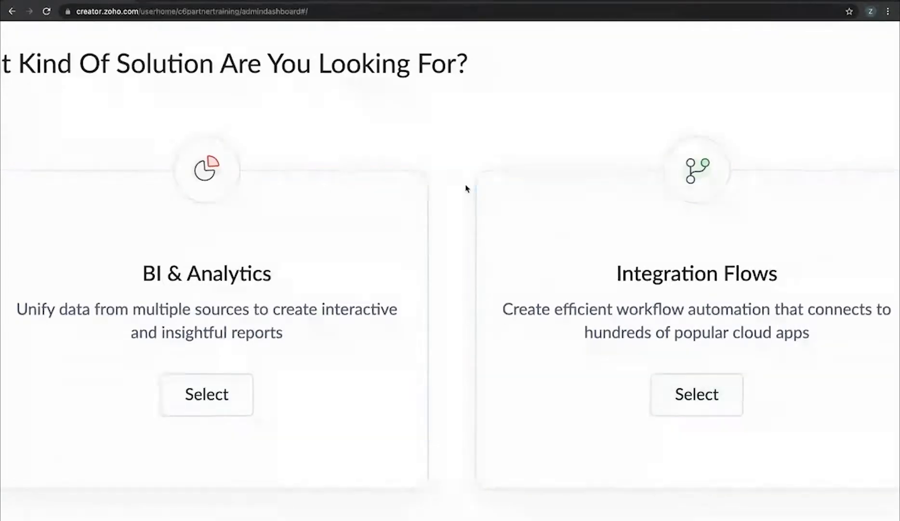
pyautogui.hscroll(-1, 467, 188)
pyautogui.scroll(-5, 466, 189)
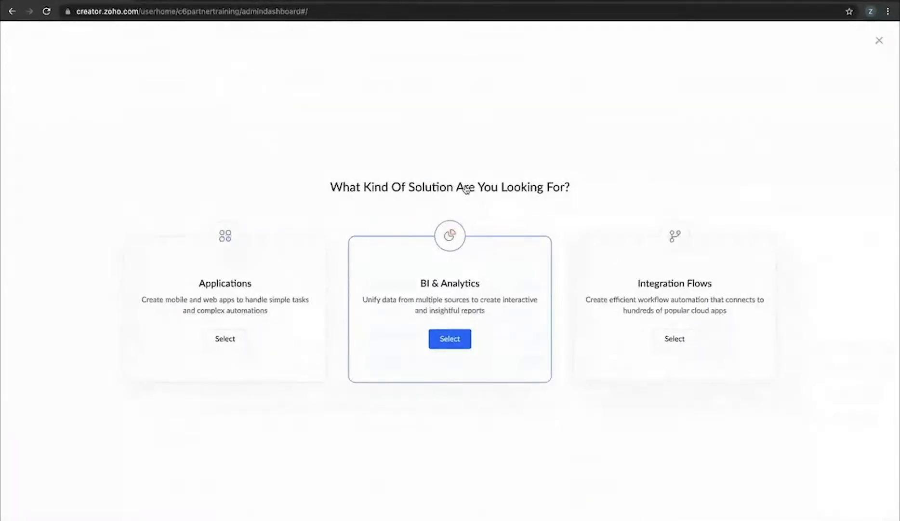
# Choose Applications, browse the pre-built gallery, then go back to the application creation choices
pyautogui.click(231, 339)
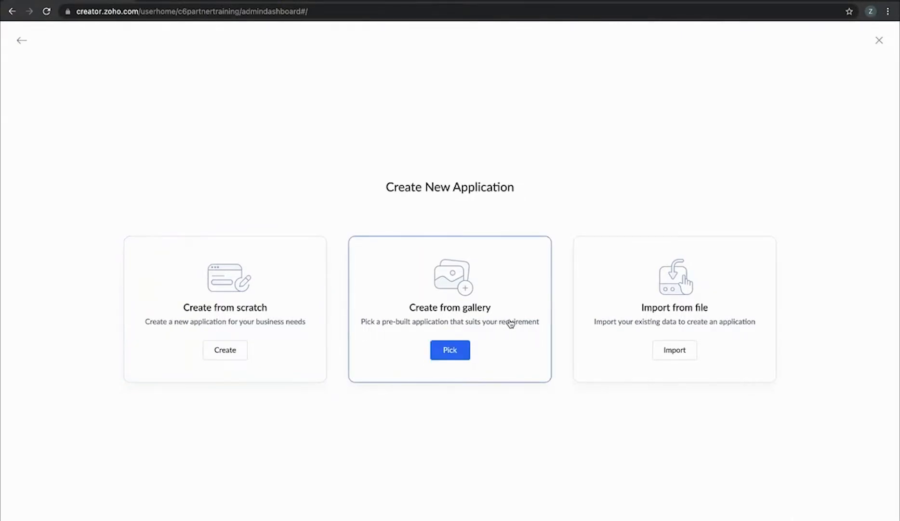
pyautogui.click(446, 350)
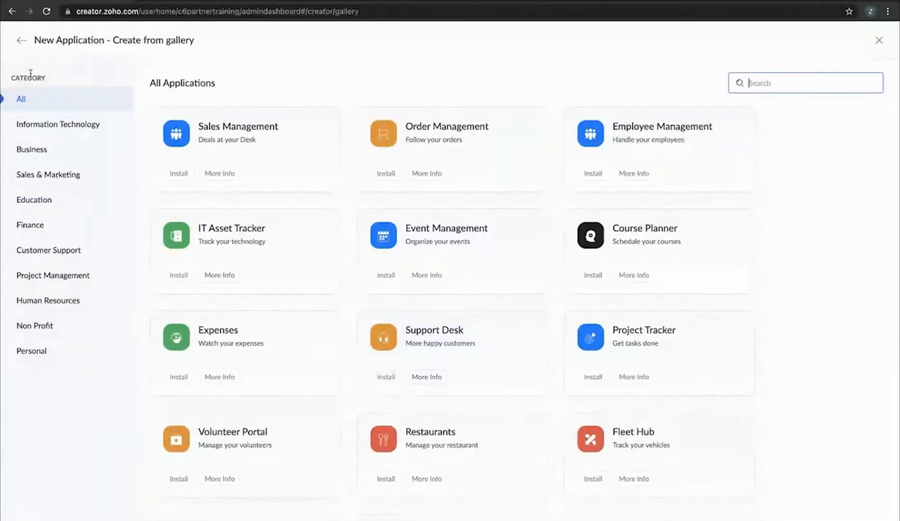
pyautogui.click(21, 41)
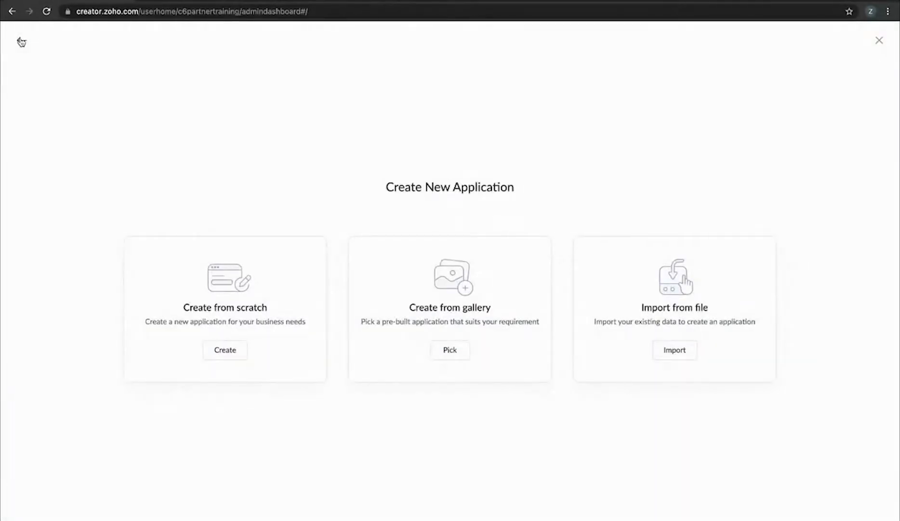
# Create a blank application from scratch named 'Order Management'
pyautogui.click(235, 352)
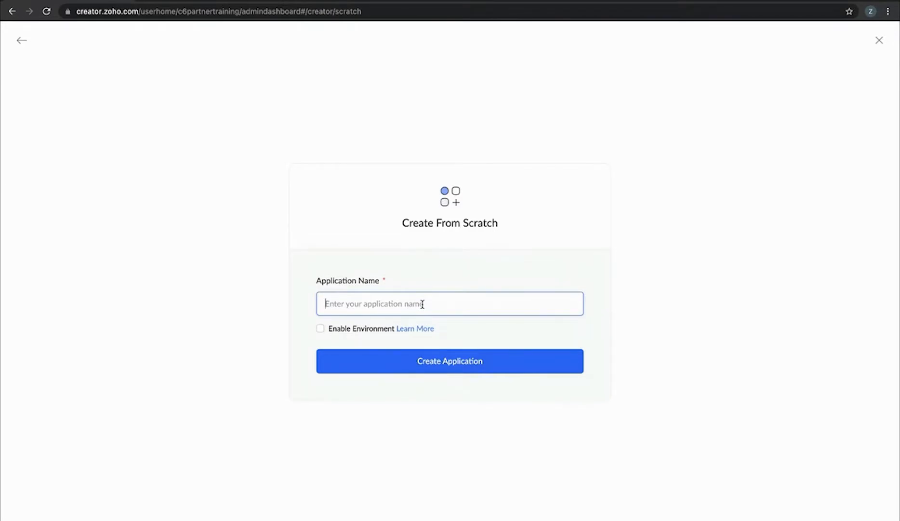
pyautogui.write('order Management')
pyautogui.hotkey('shift', 'Right')
pyautogui.write('O')
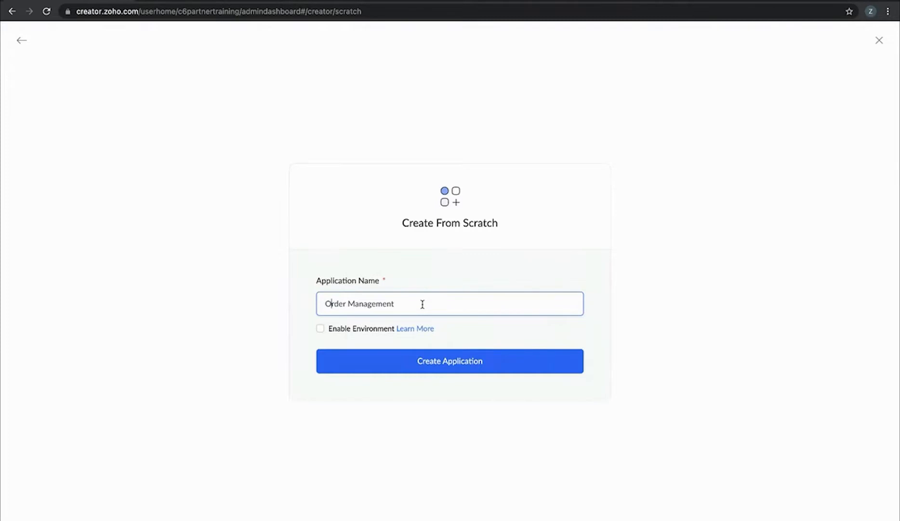
pyautogui.click(447, 361)
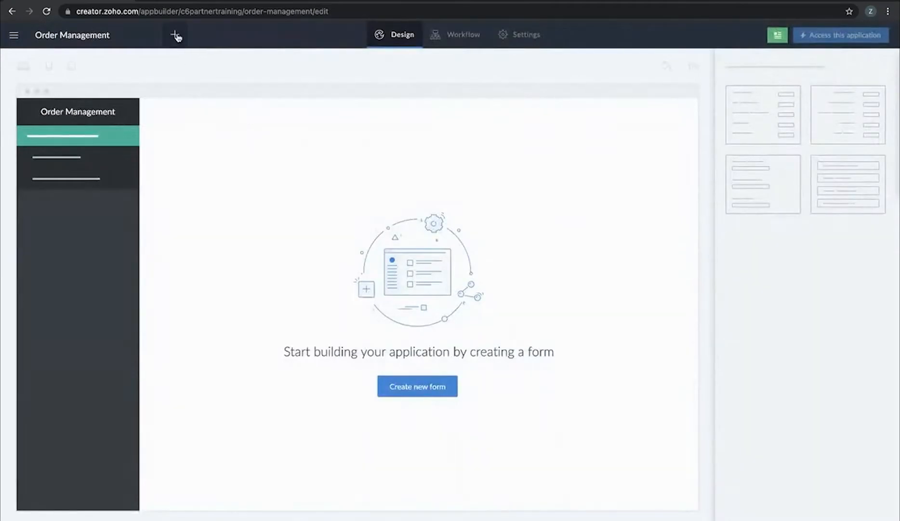
# Add a from-scratch form named 'Customers' to the app
pyautogui.click(176, 35)
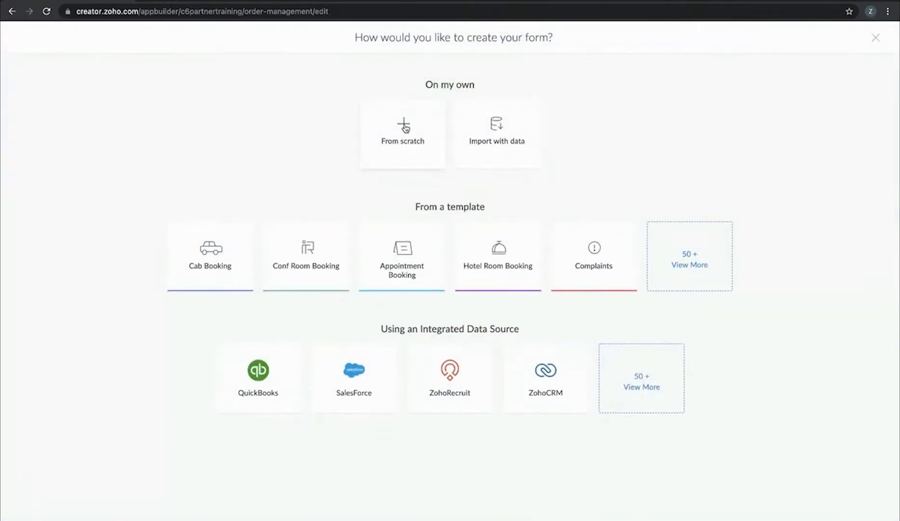
pyautogui.click(405, 128)
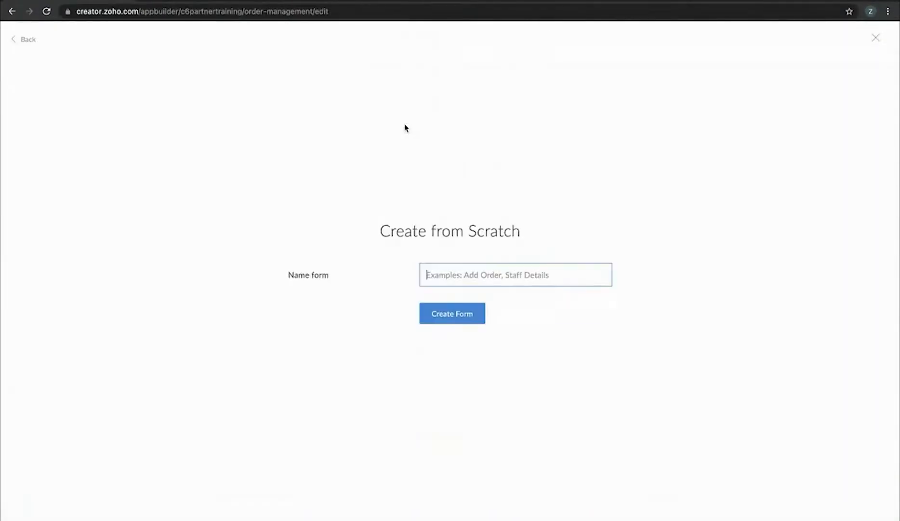
pyautogui.write('Customers')
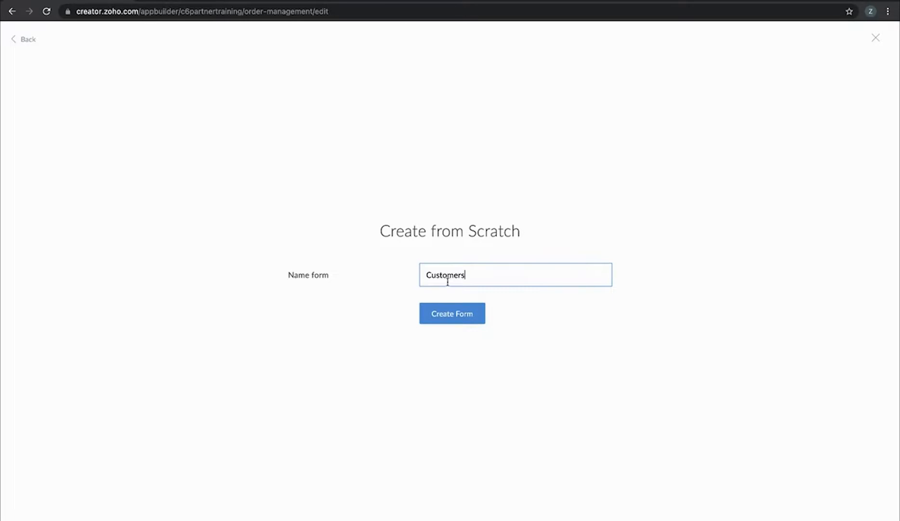
pyautogui.click(468, 310)
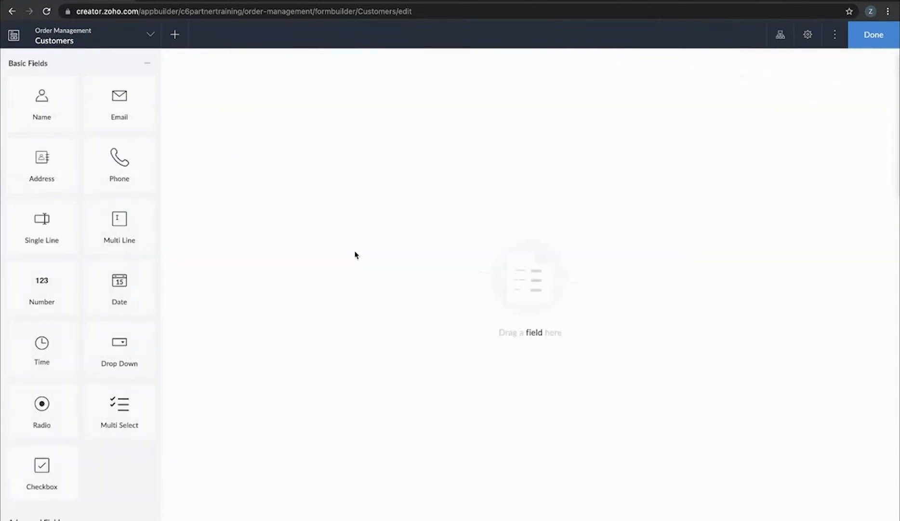
# Give Customers Name, Email, Phone and Address fields, deleting the duplicate Phone, and finish the form
pyautogui.click(28, 102)
pyautogui.click(134, 101)
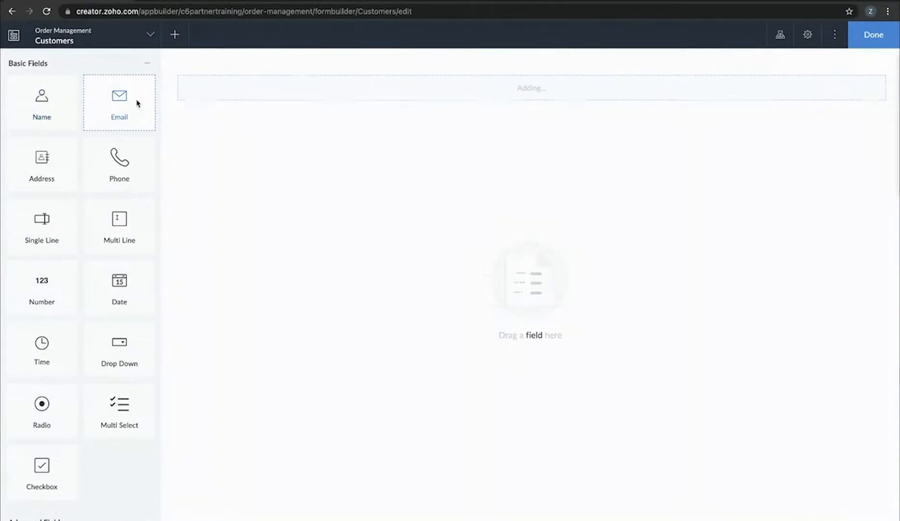
pyautogui.click(60, 157)
pyautogui.click(103, 166)
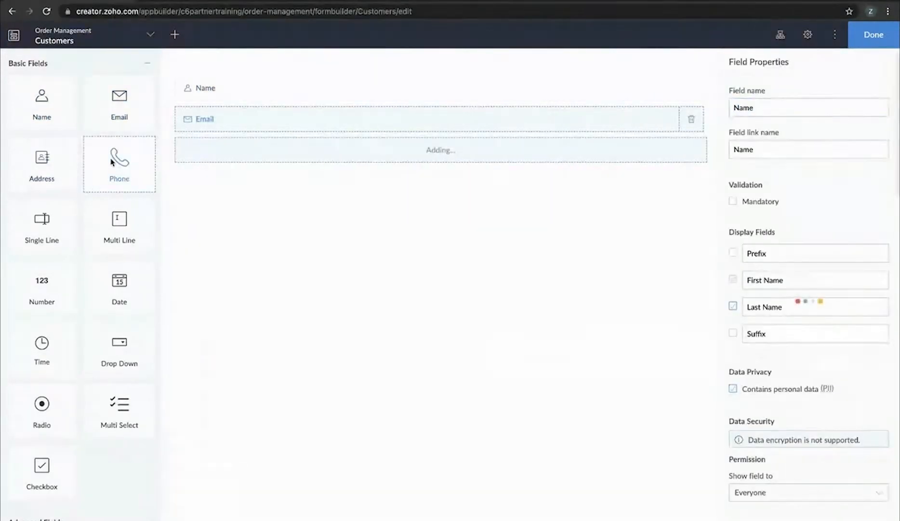
pyautogui.click(432, 315)
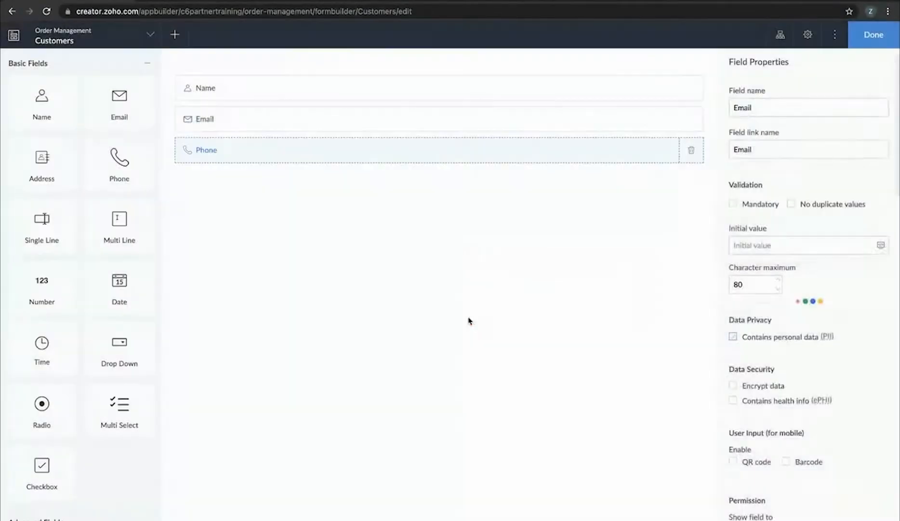
pyautogui.click(102, 169)
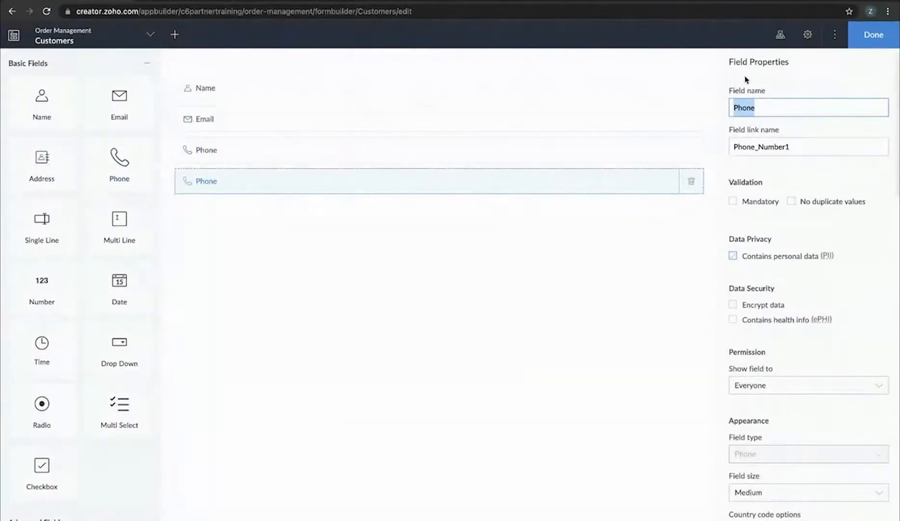
pyautogui.click(693, 184)
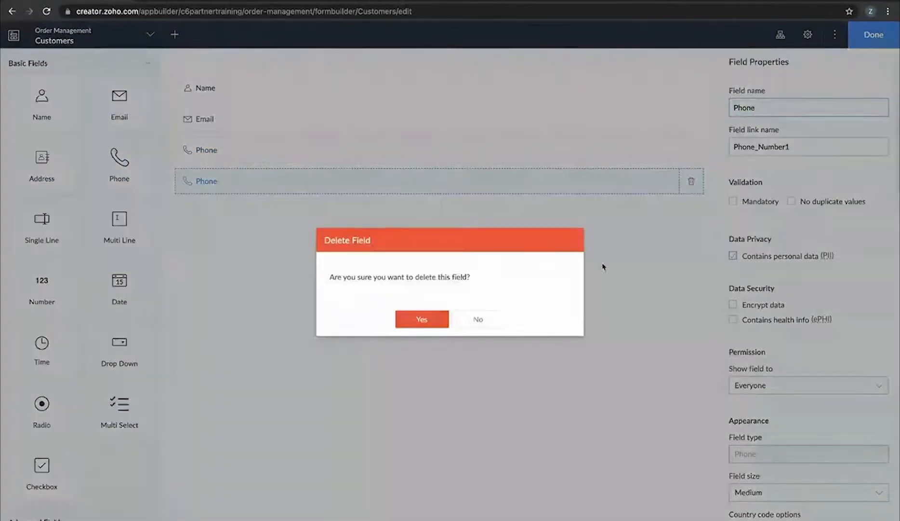
pyautogui.click(414, 318)
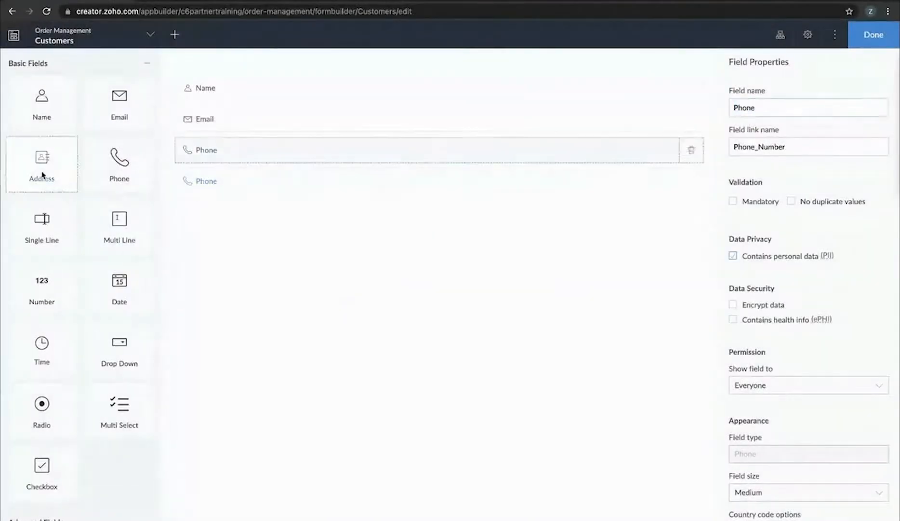
pyautogui.click(42, 171)
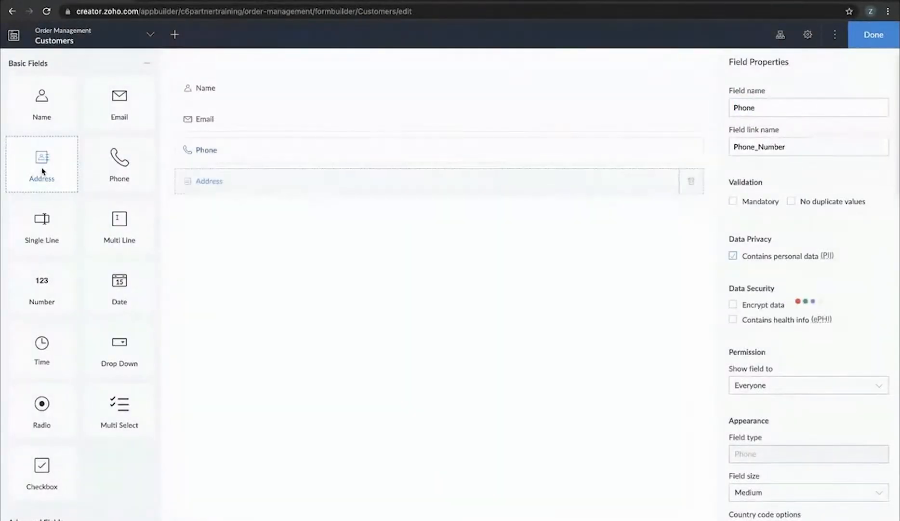
pyautogui.click(873, 34)
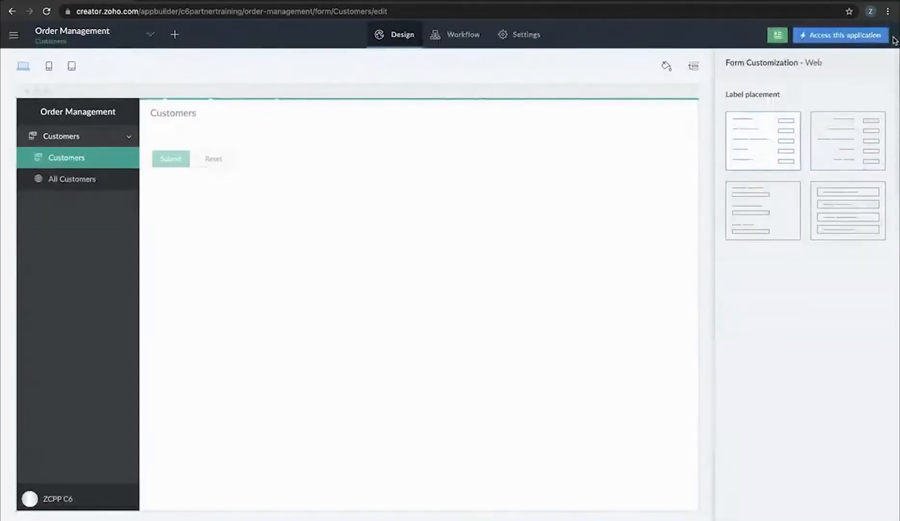
# Add a second from-scratch form named 'Inventory'
pyautogui.click(173, 35)
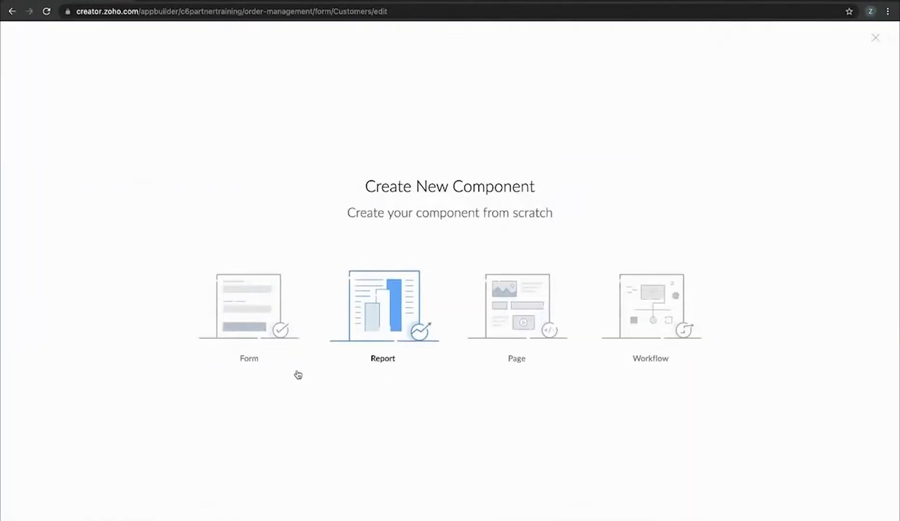
pyautogui.click(243, 318)
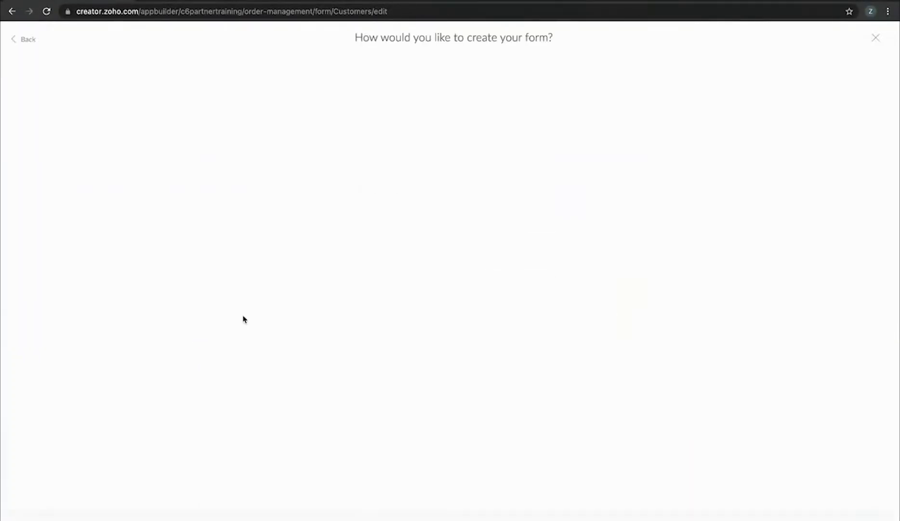
pyautogui.click(392, 144)
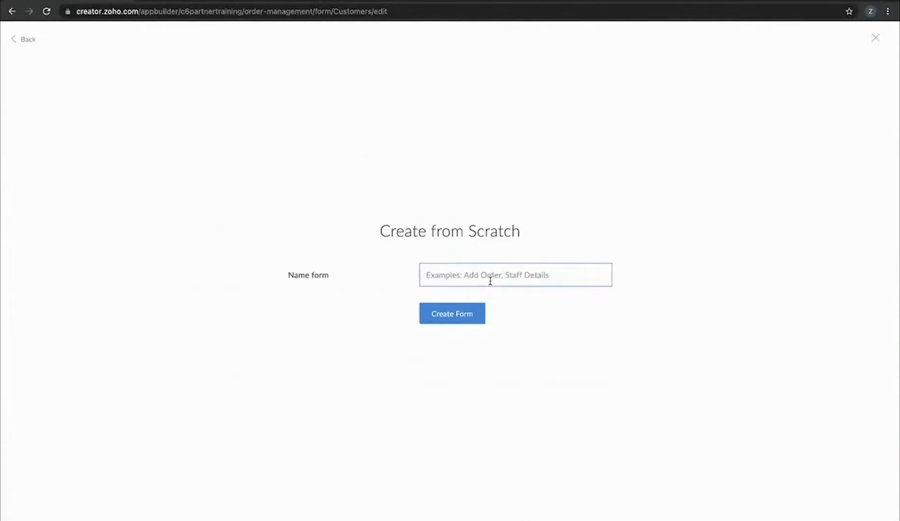
pyautogui.write('Inventory')
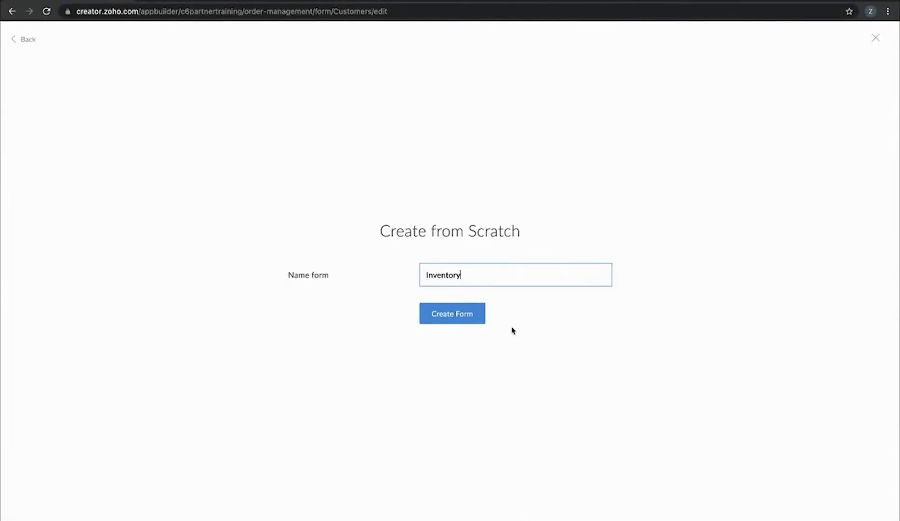
pyautogui.click(474, 322)
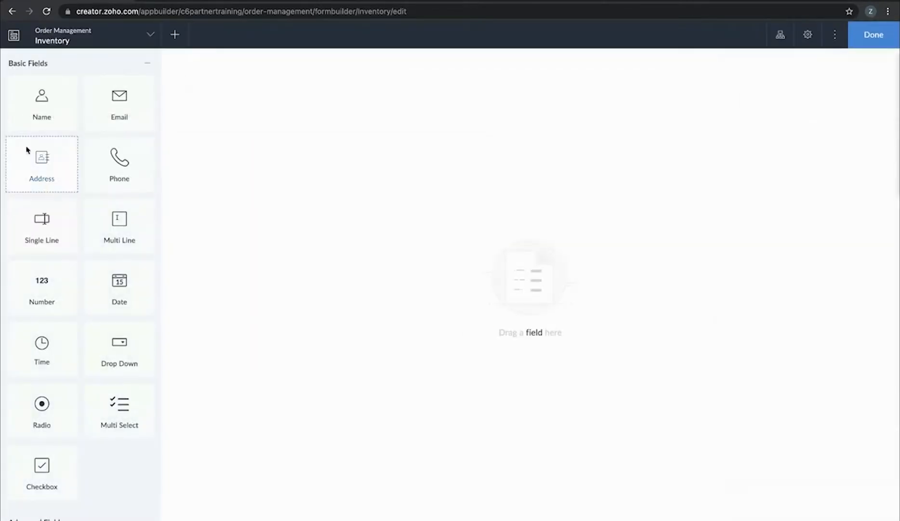
# Add a single-line and a number field to Inventory, renaming the single-line one 'Item Name'
pyautogui.click(61, 231)
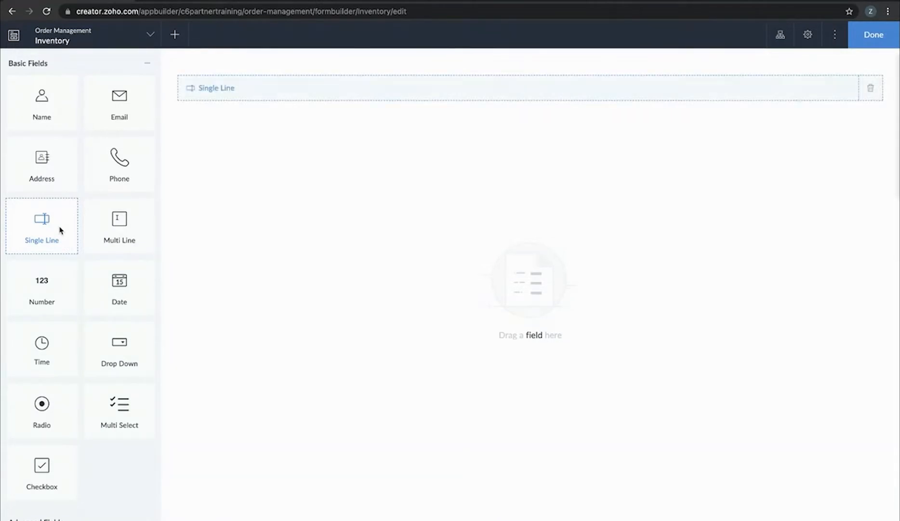
pyautogui.click(30, 296)
pyautogui.scroll(-8, 36, 309)
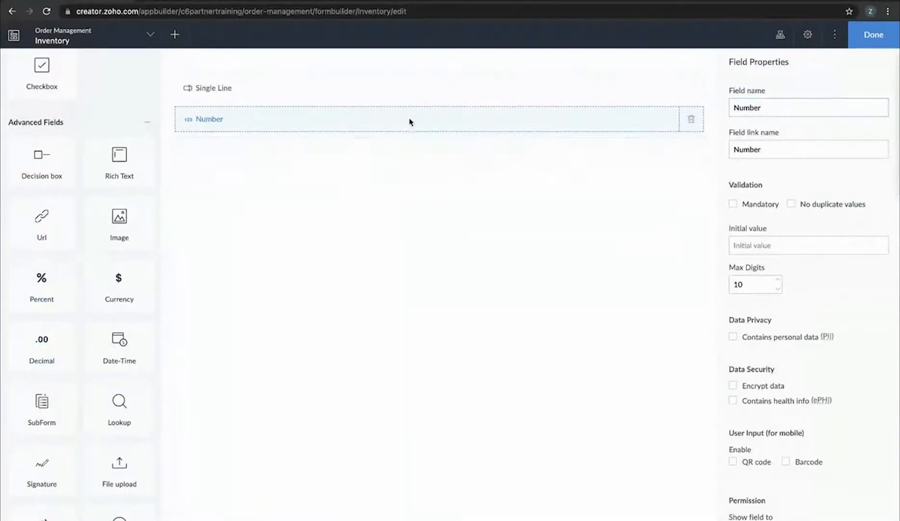
pyautogui.click(432, 91)
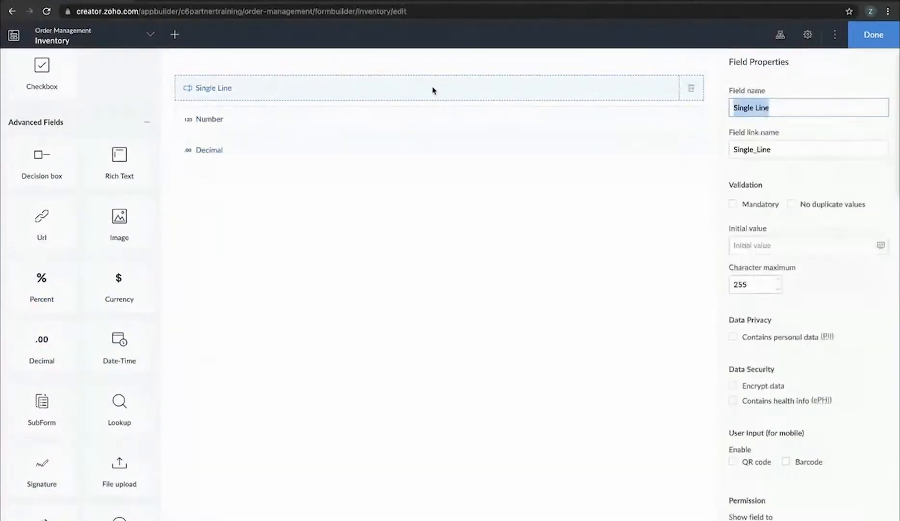
pyautogui.write('Nmae')
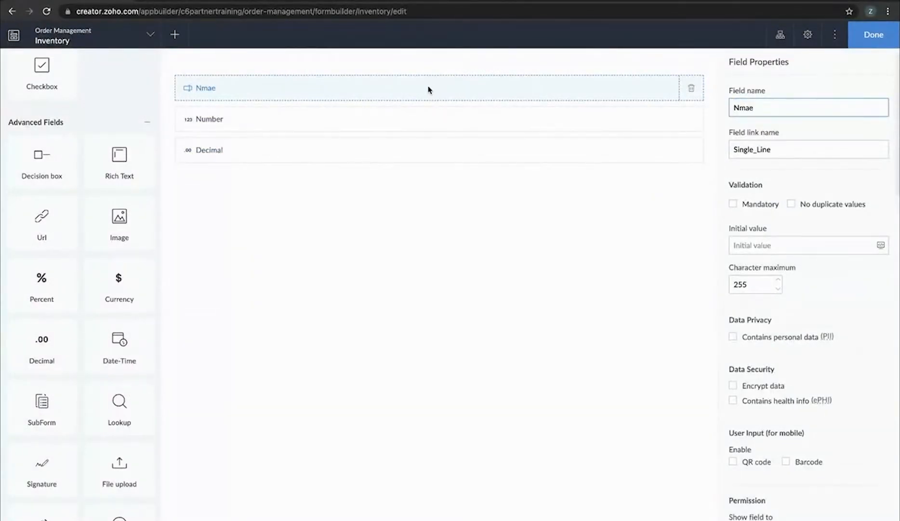
pyautogui.press('BackSpace')
pyautogui.press('BackSpace')
pyautogui.press('BackSpace')
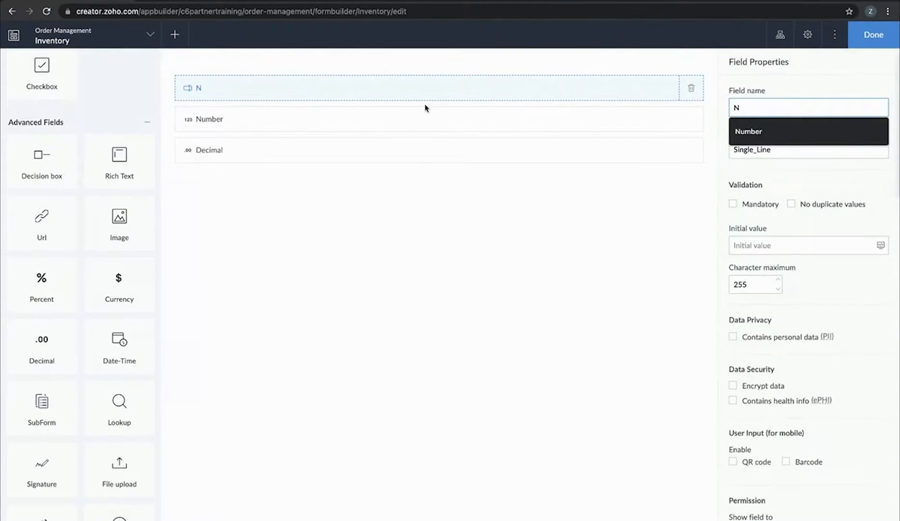
pyautogui.write('ame')
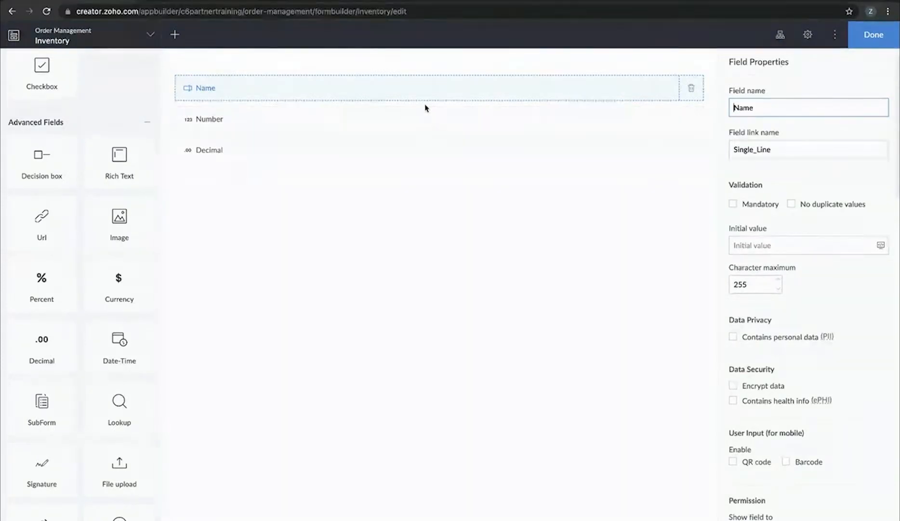
pyautogui.write('Item')
pyautogui.click(477, 266)
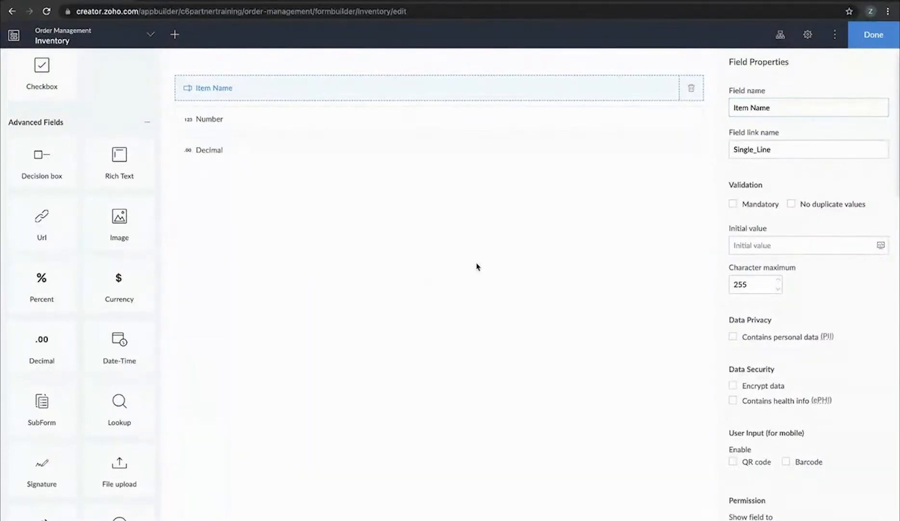
# Rename the number field 'Available Quantity' and the decimal field 'Price', then finish the form
pyautogui.click(317, 121)
pyautogui.write('Available Quantity')
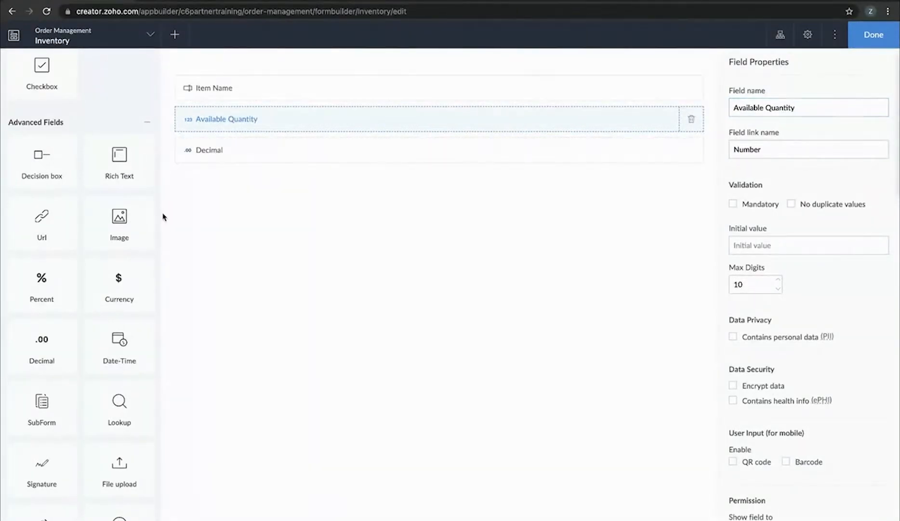
pyautogui.click(278, 161)
pyautogui.write('Pricc')
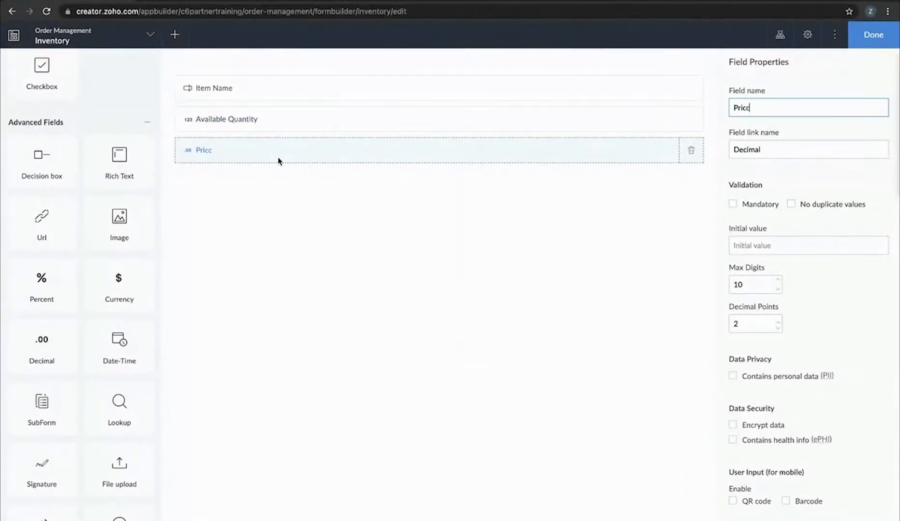
pyautogui.click(295, 261)
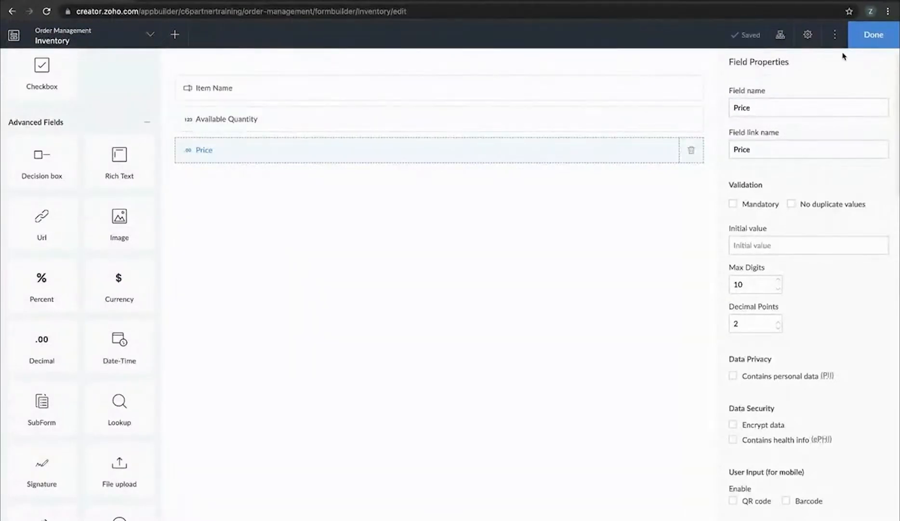
pyautogui.click(870, 36)
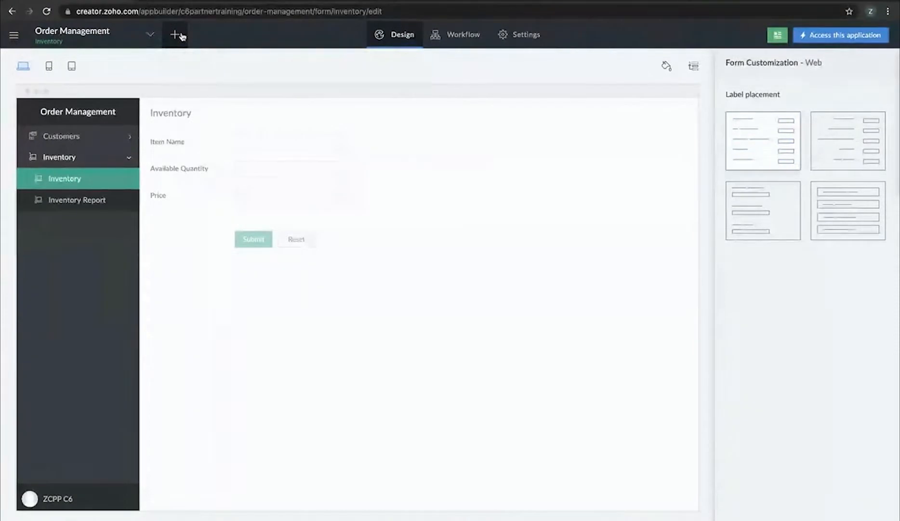
# Create a from-scratch form named 'Order Processing'
pyautogui.click(180, 35)
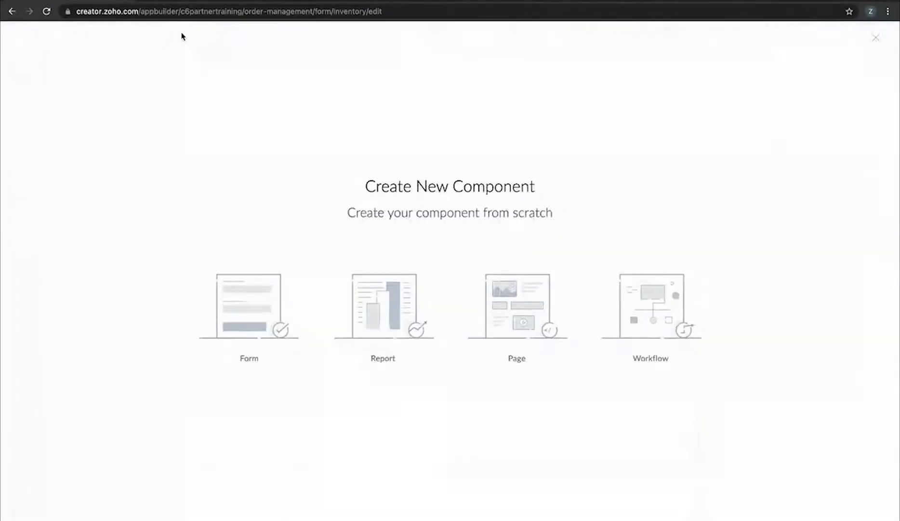
pyautogui.click(249, 316)
pyautogui.click(408, 144)
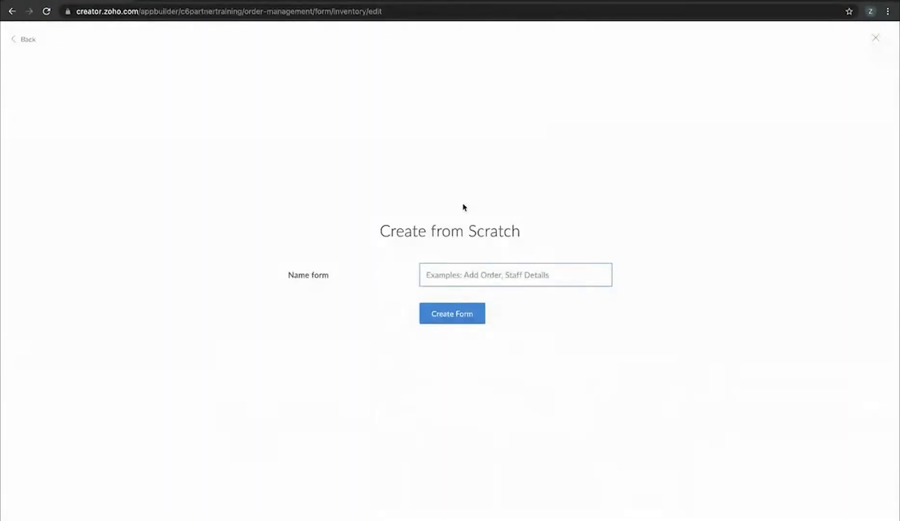
pyautogui.click(500, 269)
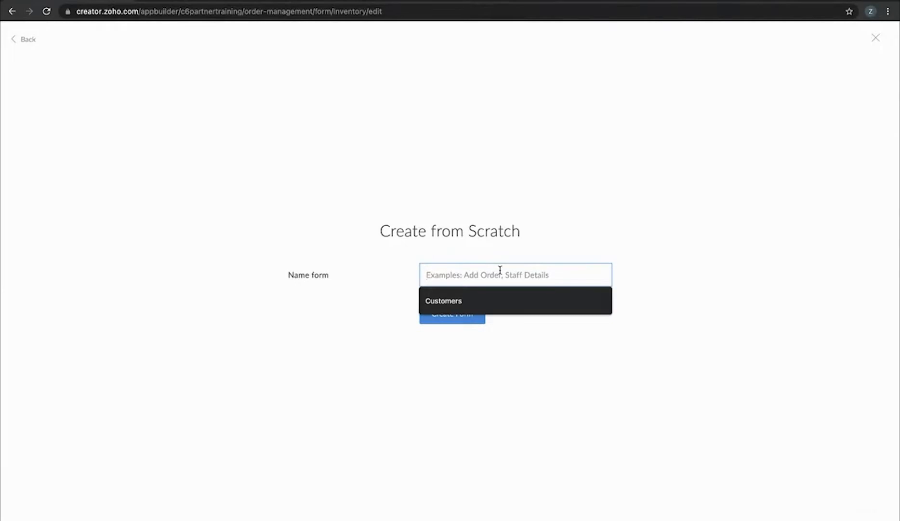
pyautogui.write('Order Processing')
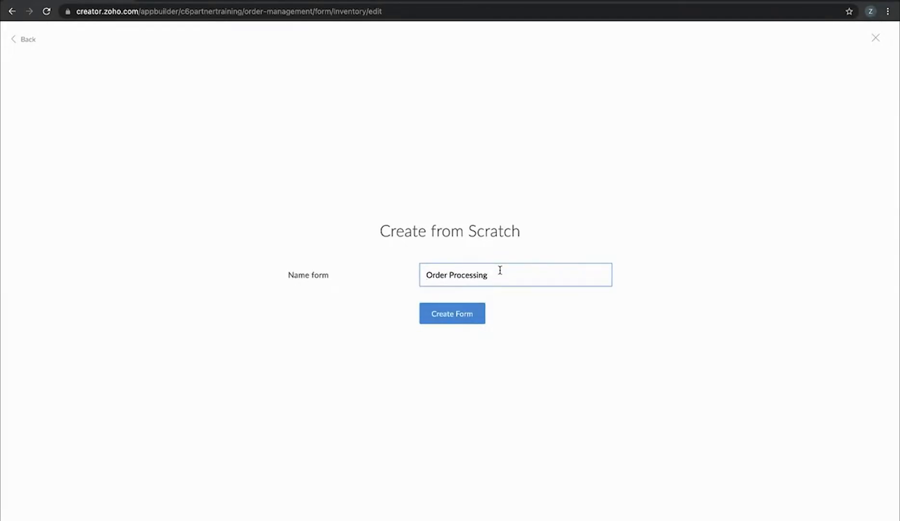
pyautogui.click(468, 314)
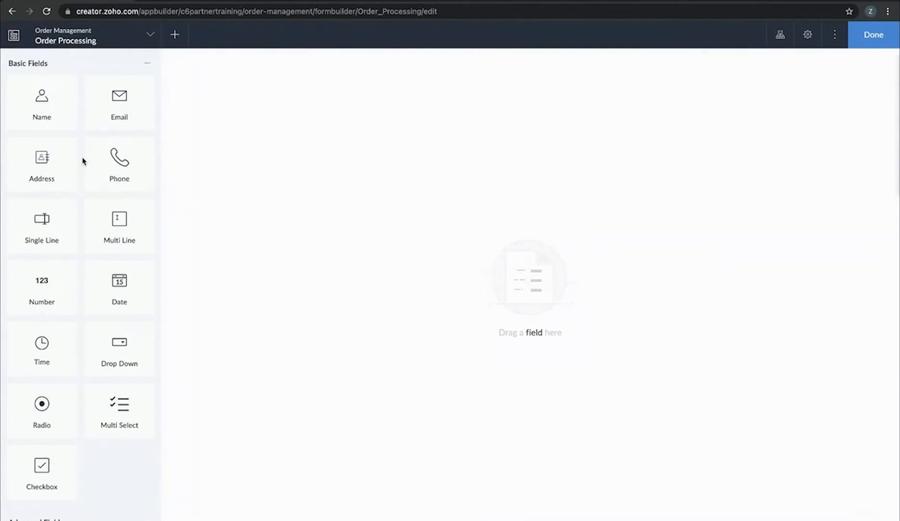
# Add a lookup field that fetches Name from the Customers form
pyautogui.scroll(-10, 82, 161)
pyautogui.moveTo(93, 398); pyautogui.dragTo(287, 246)
pyautogui.click(449, 246)
pyautogui.click(480, 269)
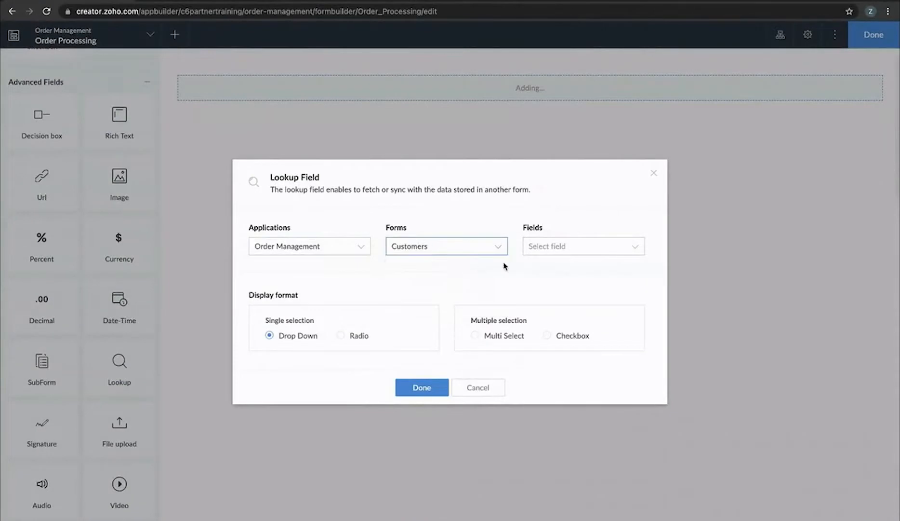
pyautogui.click(581, 246)
pyautogui.click(559, 331)
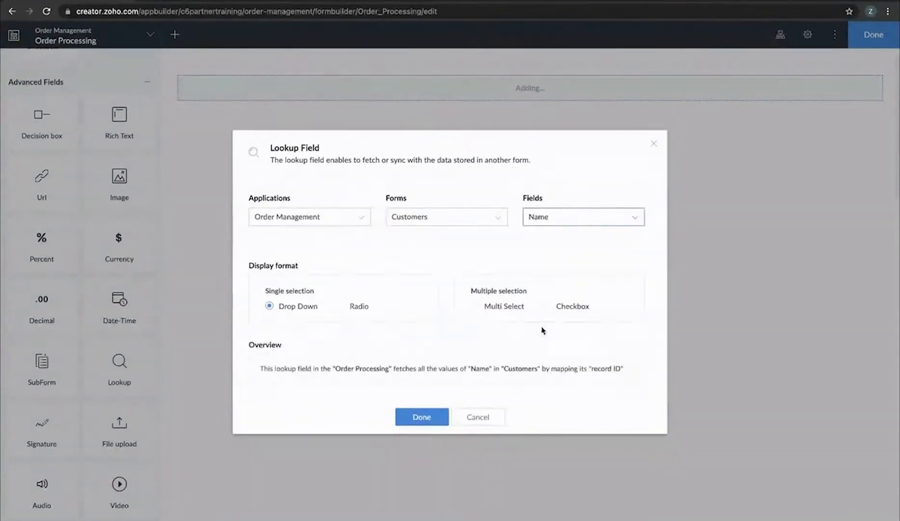
# Finish the Customers lookup and add a blank subform below it
pyautogui.click(421, 416)
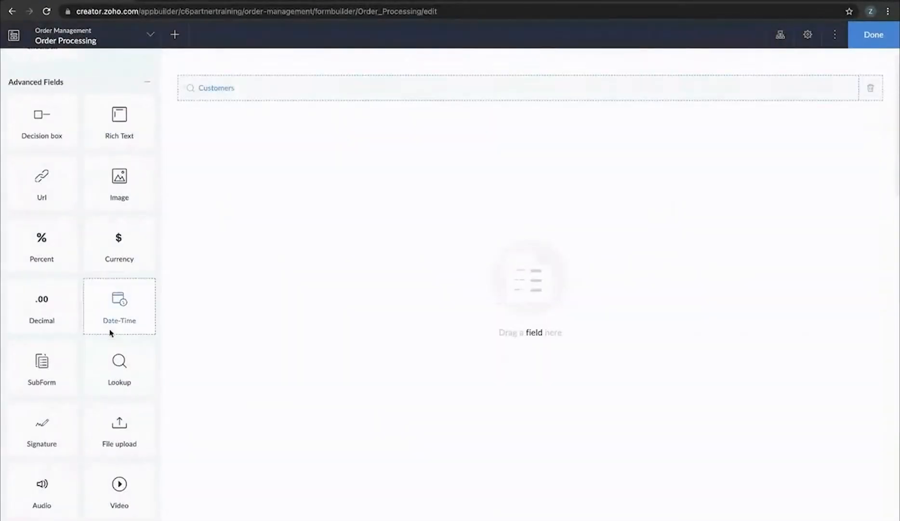
pyautogui.moveTo(39, 378); pyautogui.dragTo(380, 206)
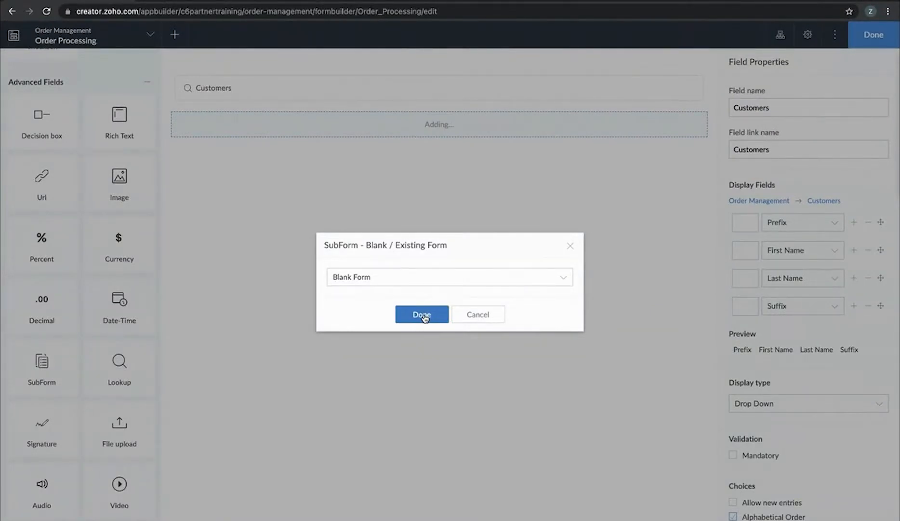
pyautogui.click(422, 315)
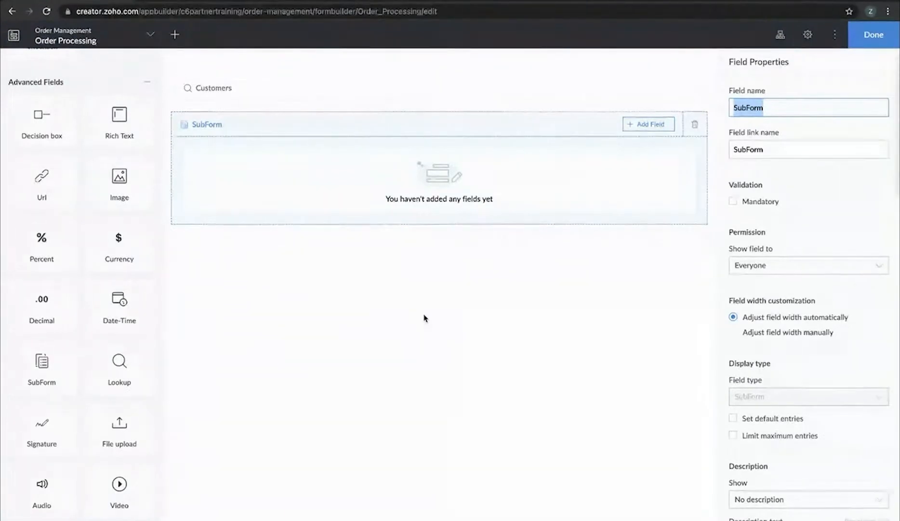
# Add a drop-down field named 'Item Name' to the subform
pyautogui.click(650, 125)
pyautogui.scroll(-2, 648, 197)
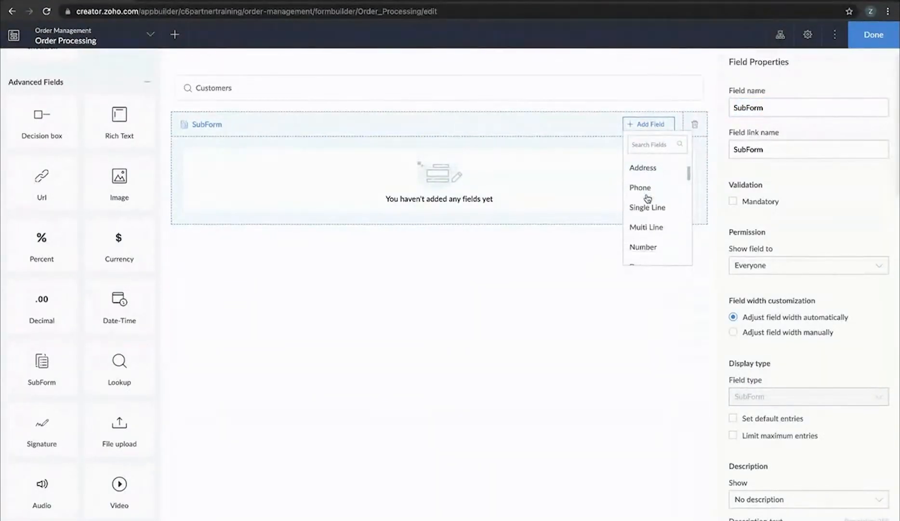
pyautogui.scroll(-1, 648, 198)
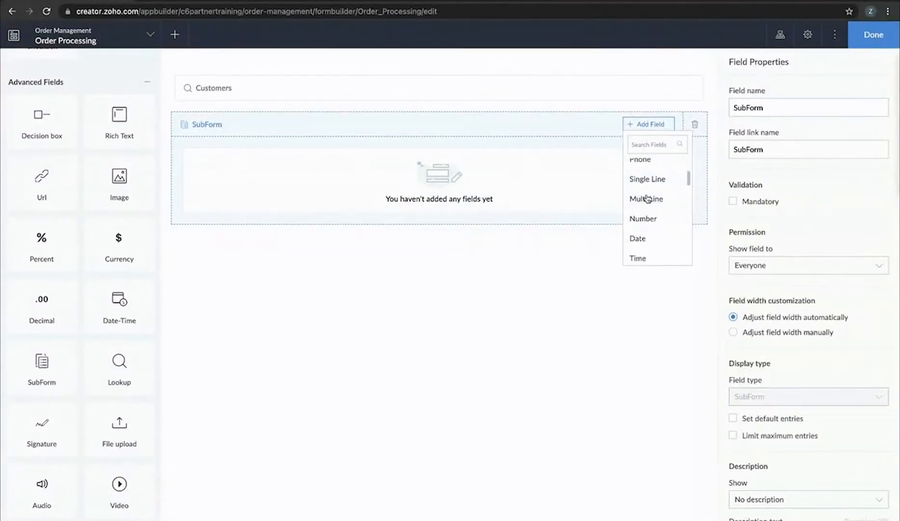
pyautogui.scroll(-3, 647, 195)
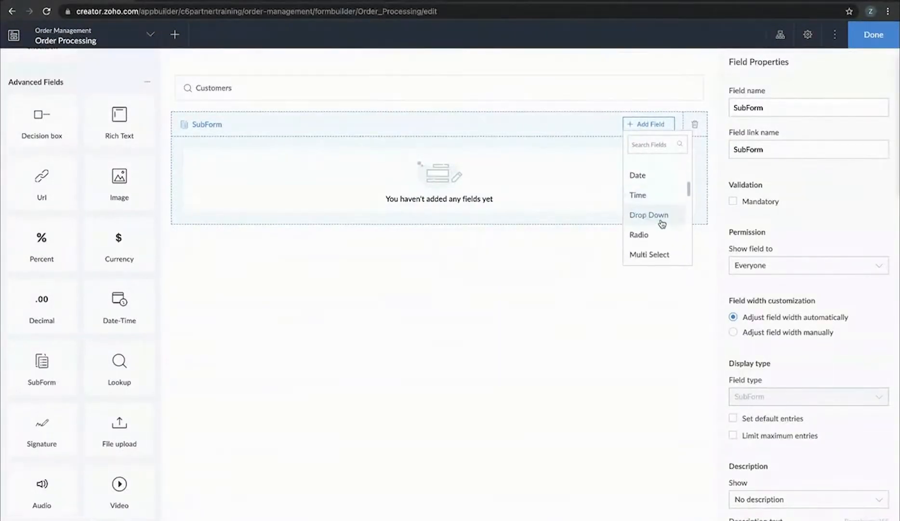
pyautogui.click(659, 220)
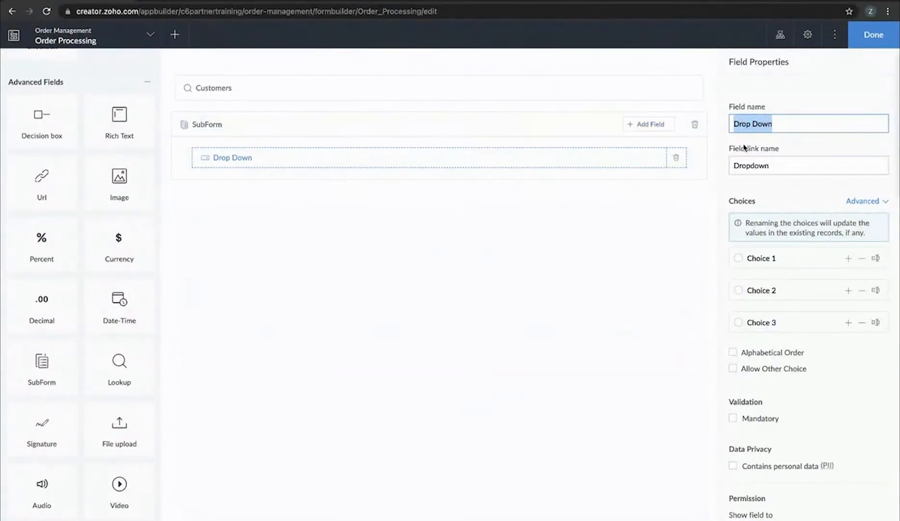
pyautogui.write('Item')
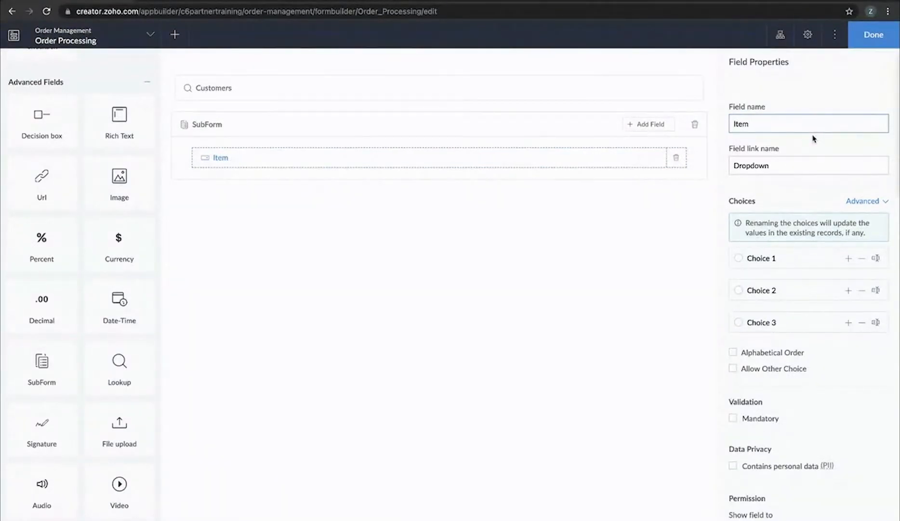
pyautogui.write(' name')
pyautogui.click(499, 222)
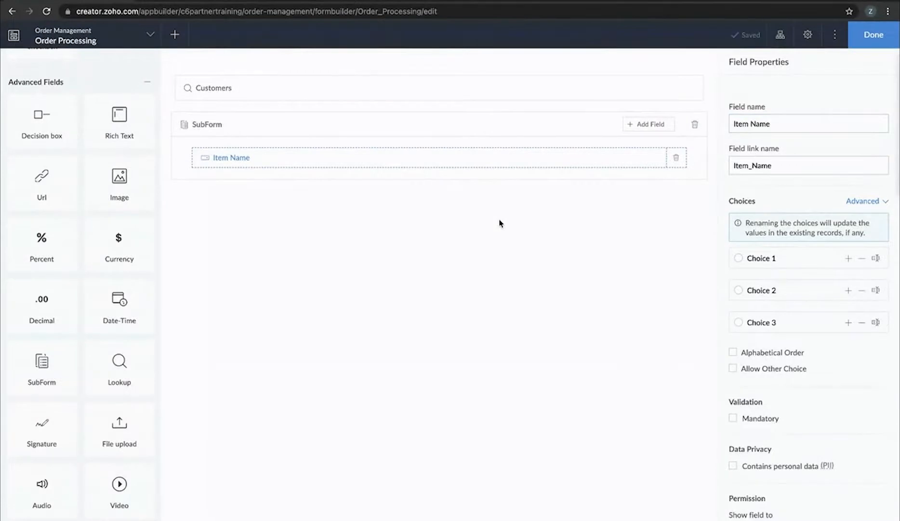
# Add a Number field and a Decimal field to the subform under Item Name
pyautogui.click(652, 125)
pyautogui.scroll(-2, 644, 218)
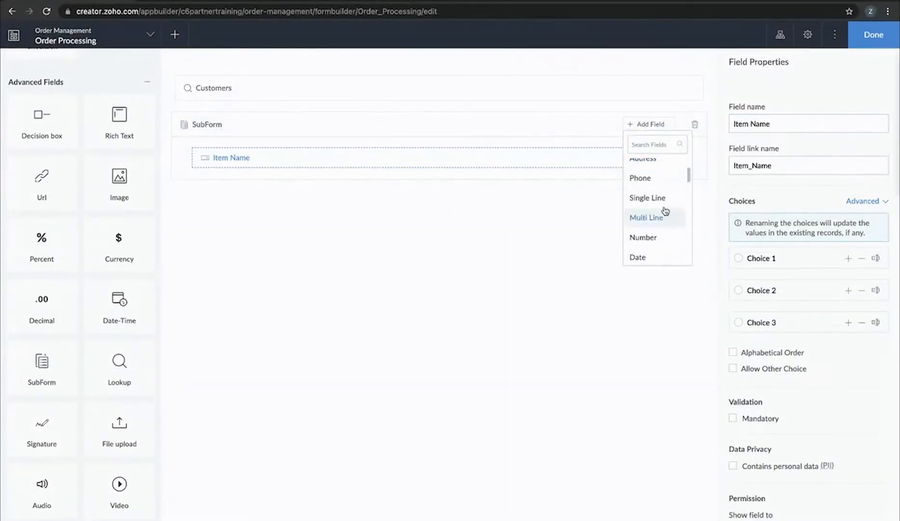
pyautogui.click(655, 237)
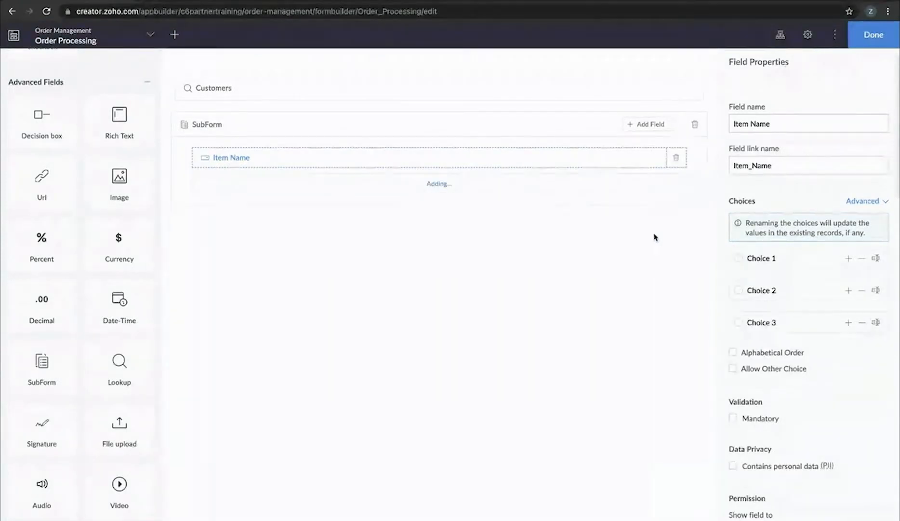
pyautogui.click(636, 126)
pyautogui.scroll(-4, 641, 212)
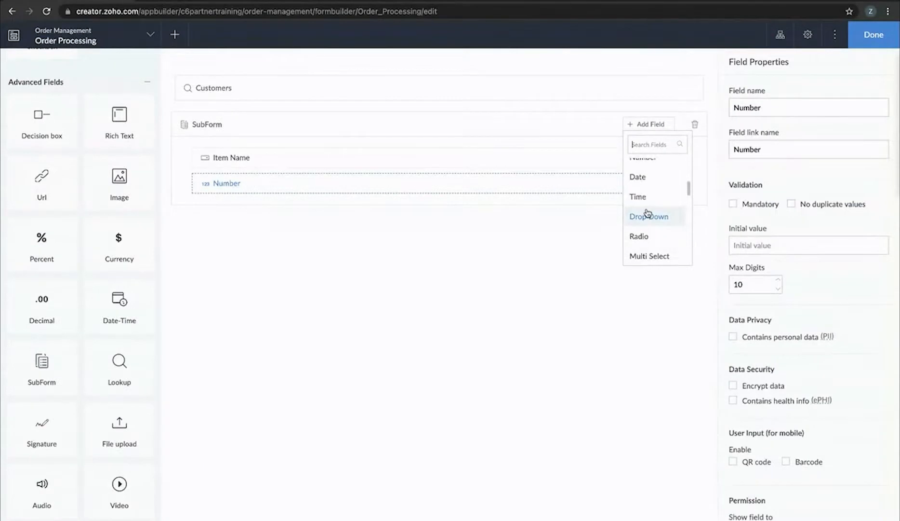
pyautogui.scroll(-2, 648, 222)
pyautogui.scroll(-4, 654, 230)
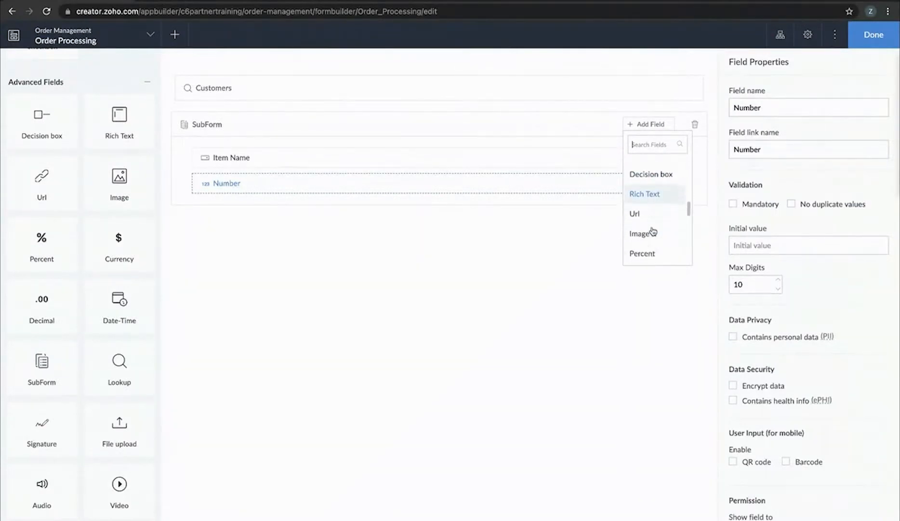
pyautogui.click(653, 244)
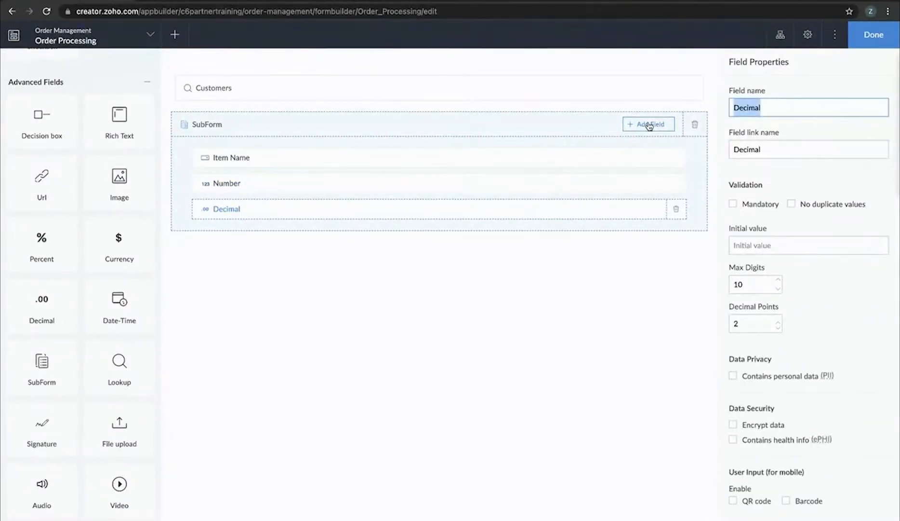
# Add a second Number field and a second Decimal field at the end of the subform
pyautogui.click(650, 124)
pyautogui.scroll(-3, 648, 202)
pyautogui.scroll(2, 650, 202)
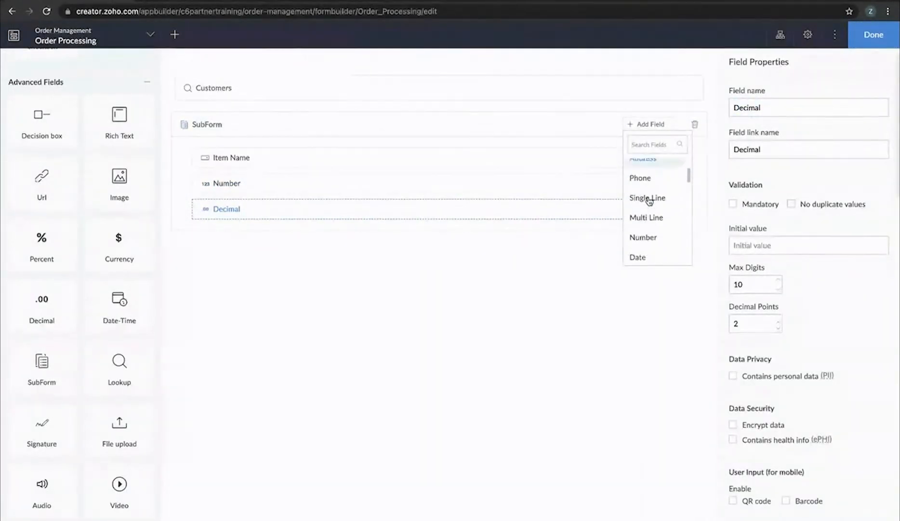
pyautogui.click(646, 237)
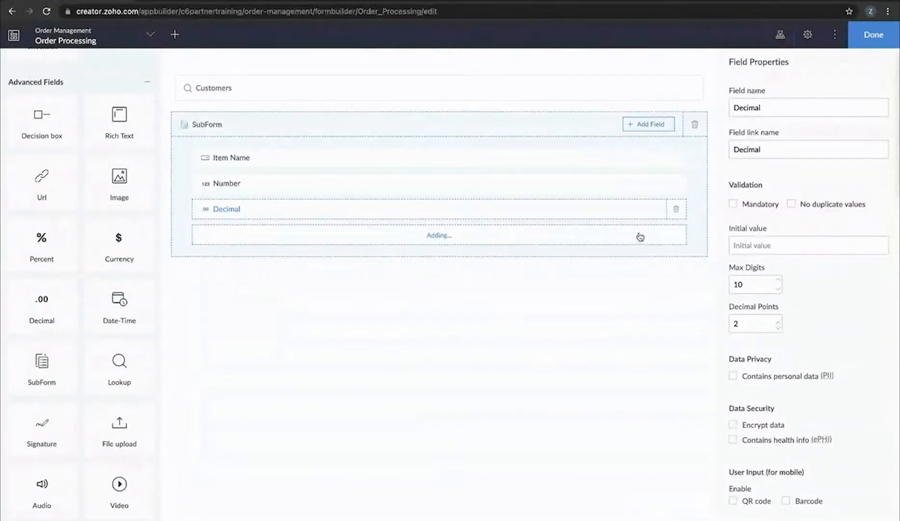
pyautogui.click(652, 125)
pyautogui.scroll(-4, 658, 225)
pyautogui.scroll(-2, 657, 248)
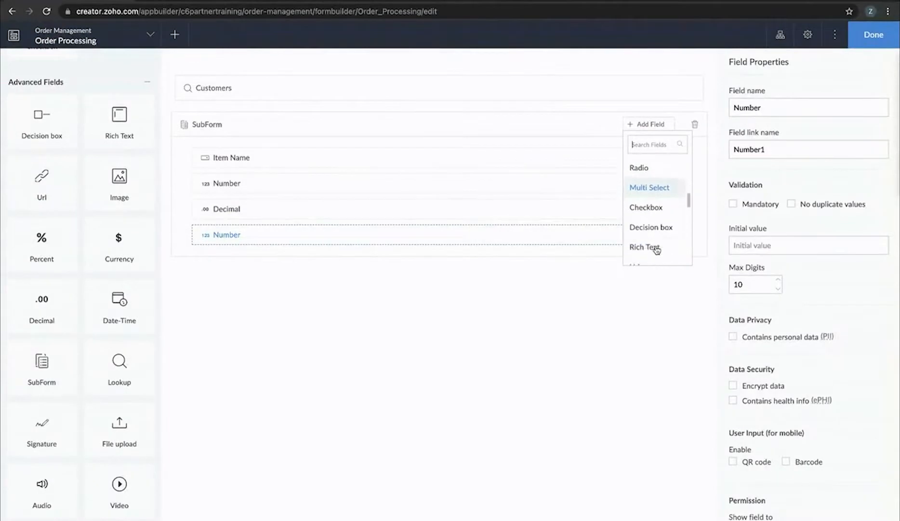
pyautogui.scroll(-3, 655, 202)
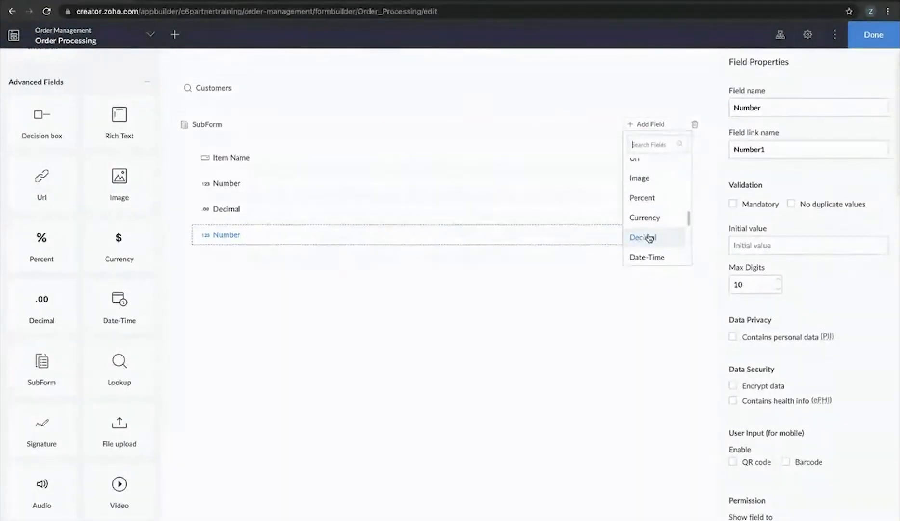
pyautogui.click(650, 237)
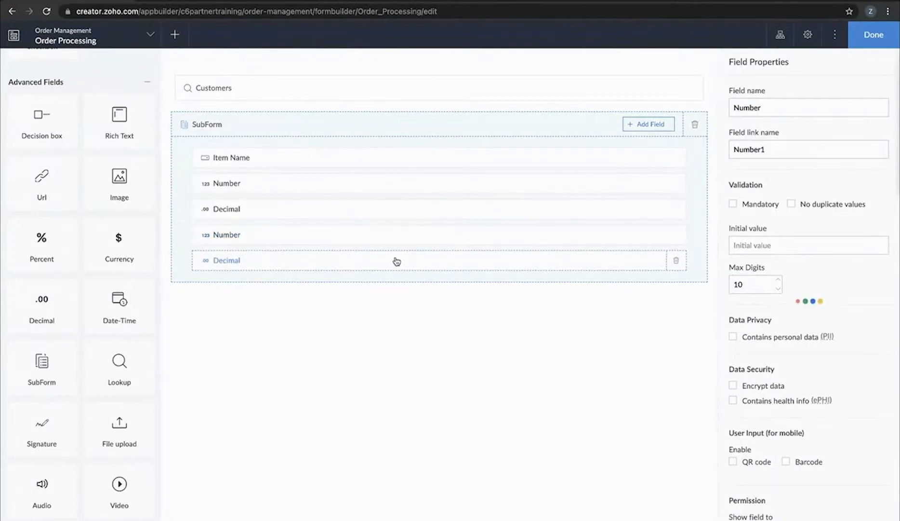
# Rename the subform fields to Available Quantity, Price, Required Quantity and Sub Total
pyautogui.click(316, 183)
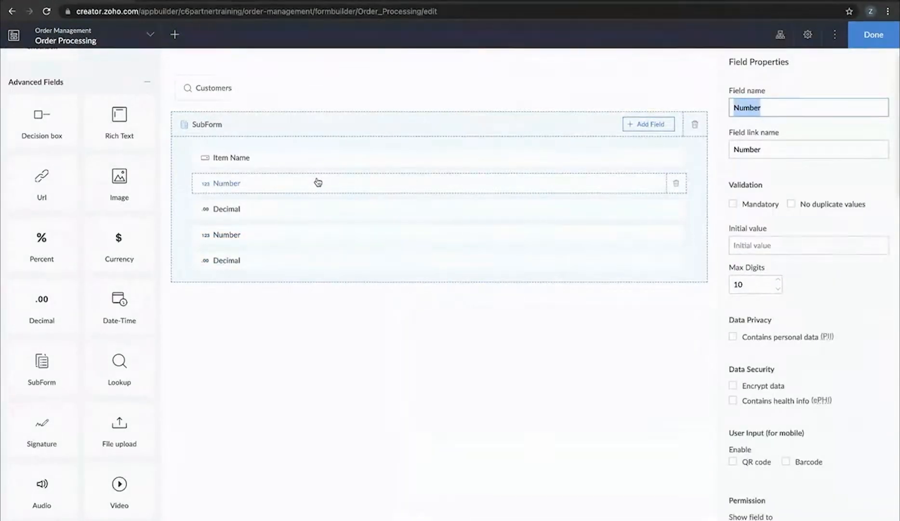
pyautogui.write('A')
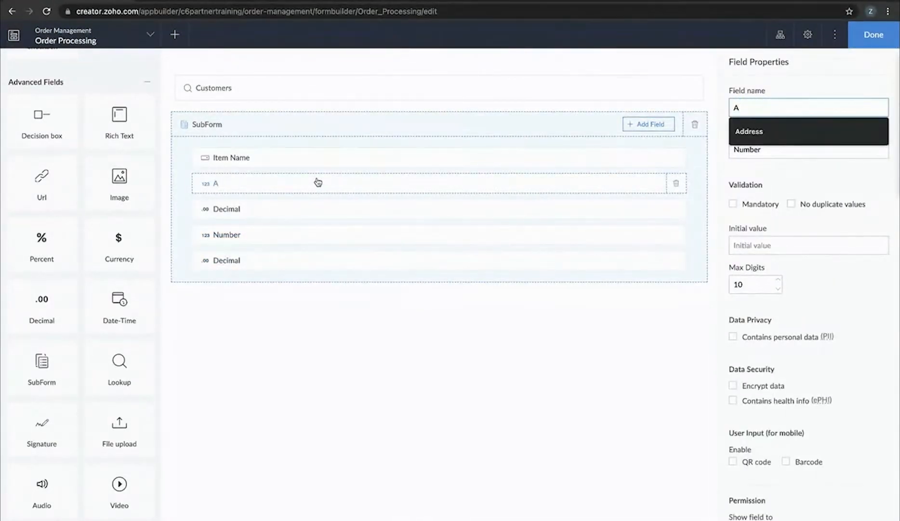
pyautogui.write('vailable Qu')
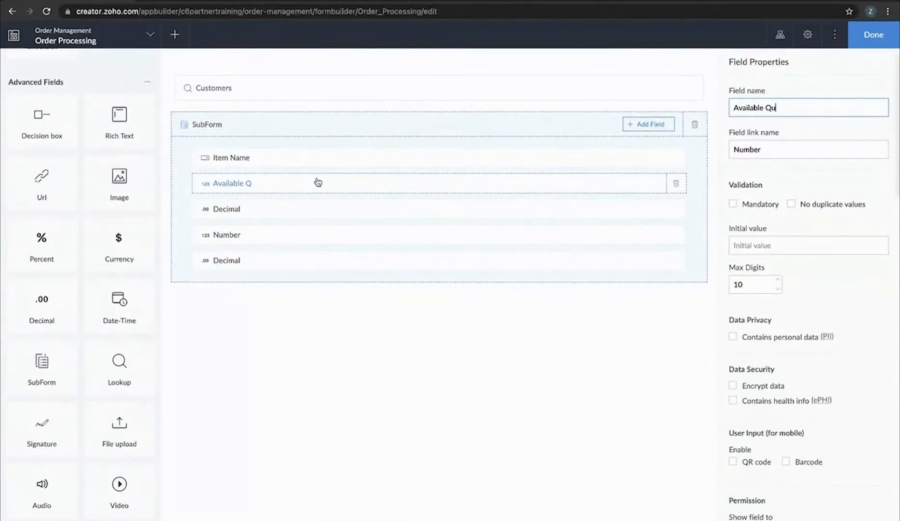
pyautogui.write('antity')
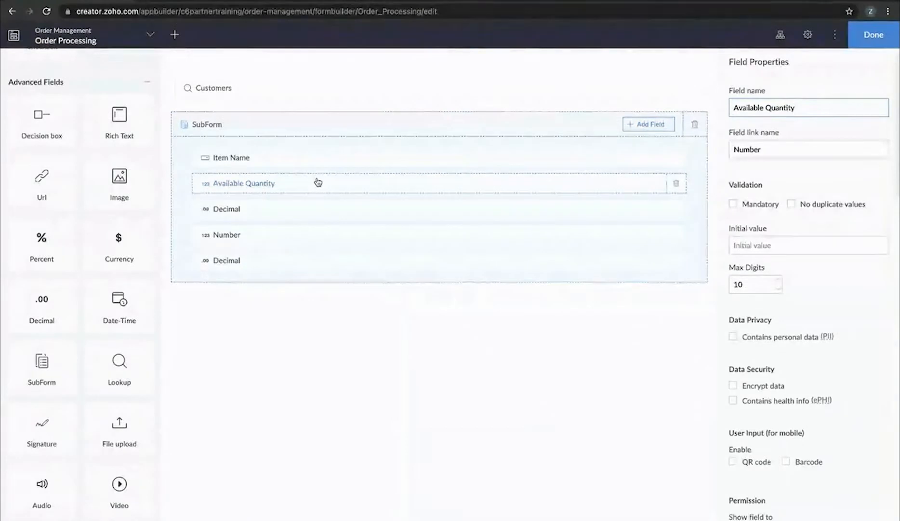
pyautogui.click(298, 209)
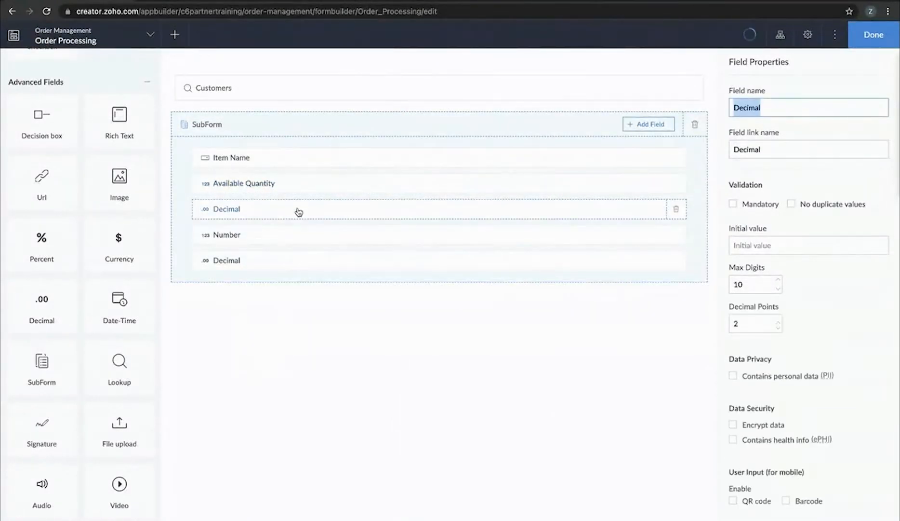
pyautogui.write('Price')
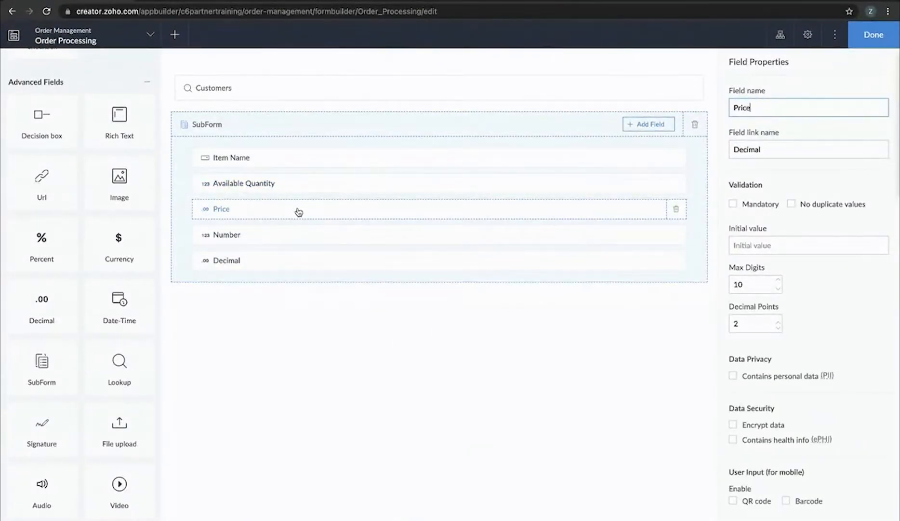
pyautogui.click(296, 239)
pyautogui.write('Requ')
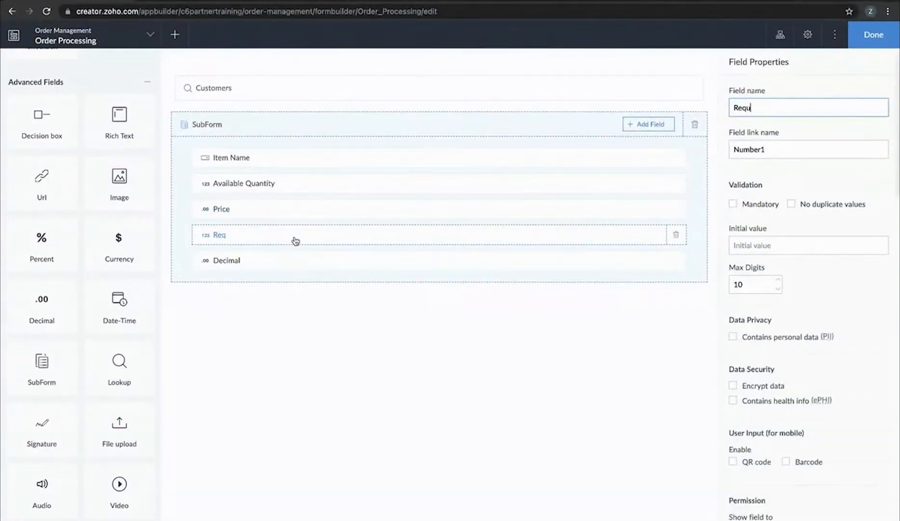
pyautogui.write('ired Quantity')
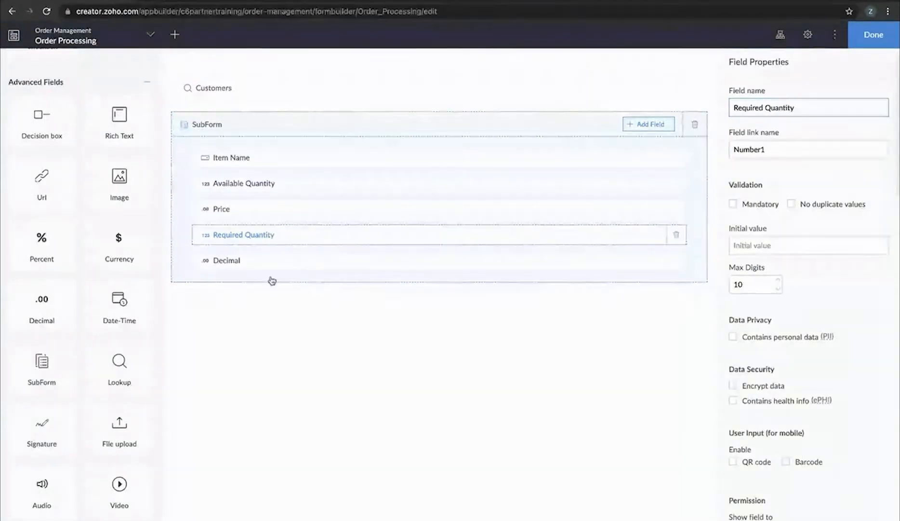
pyautogui.click(318, 392)
pyautogui.click(330, 267)
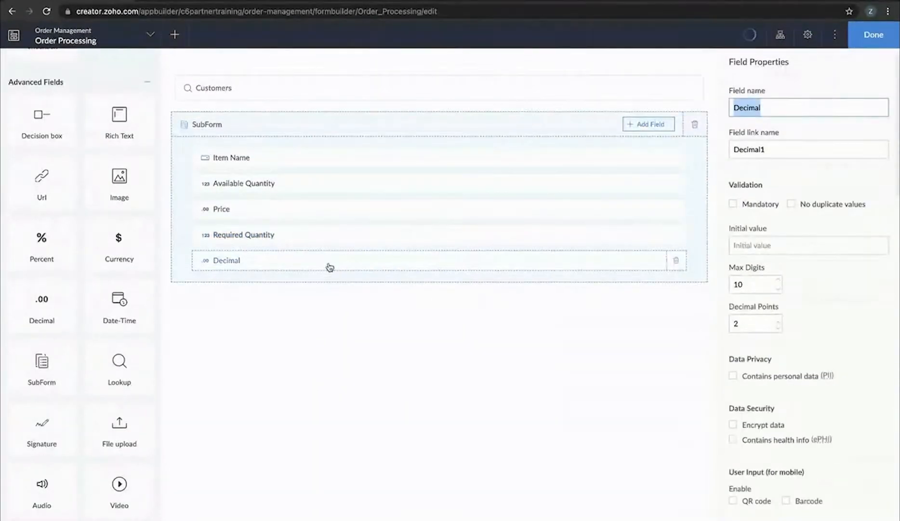
pyautogui.write('Sub Total')
pyautogui.click(253, 338)
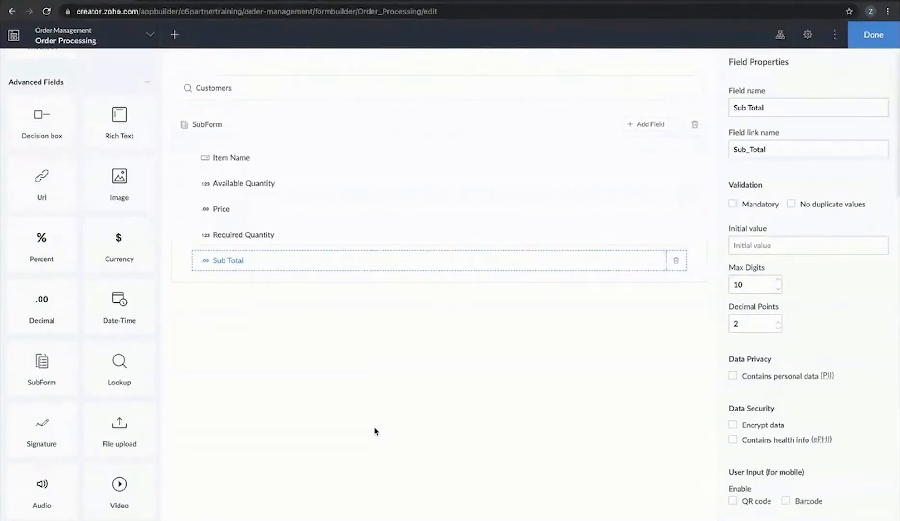
# Name the subform itself Order Details
pyautogui.click(329, 135)
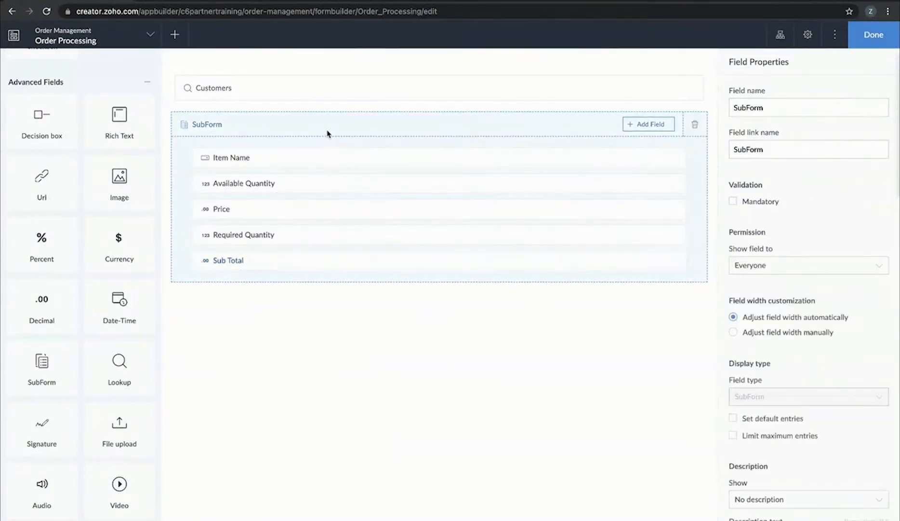
pyautogui.write('Order Details')
pyautogui.click(578, 371)
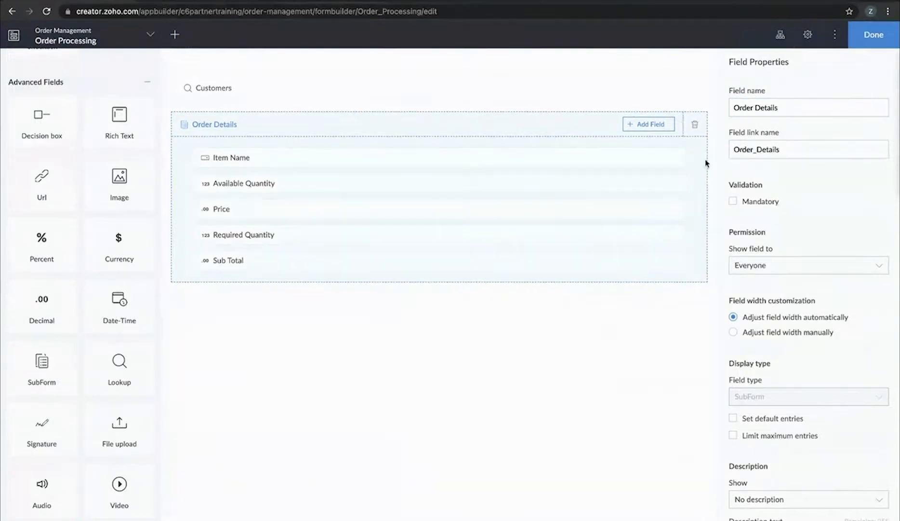
# Save the form and reopen the Order Processing form in the form builder
pyautogui.click(874, 35)
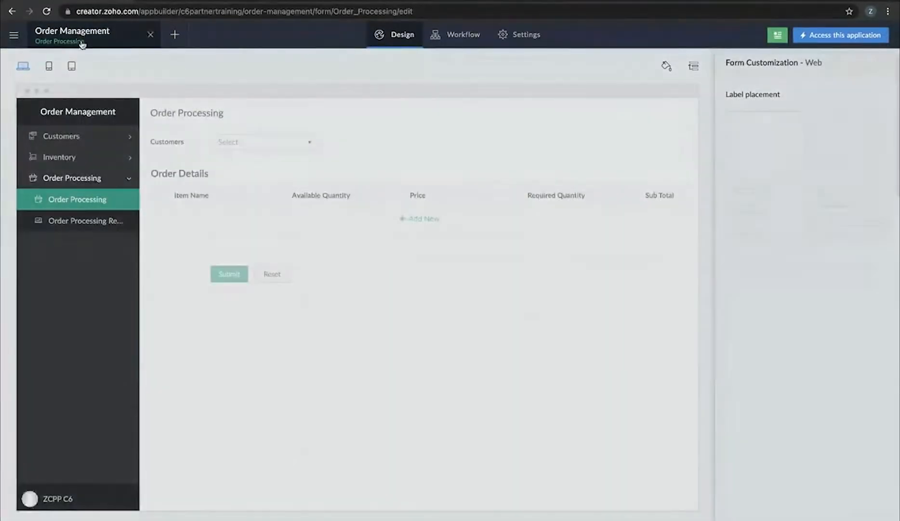
pyautogui.click(93, 40)
pyautogui.click(54, 154)
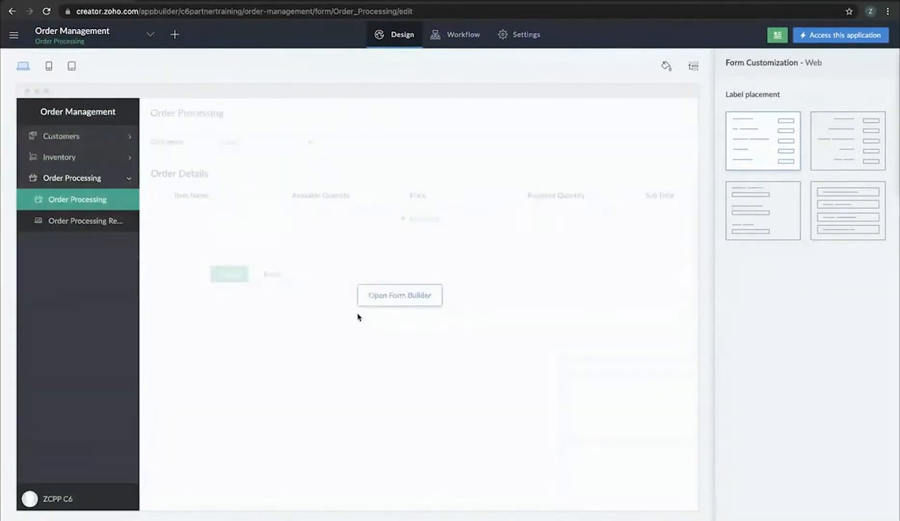
pyautogui.click(395, 304)
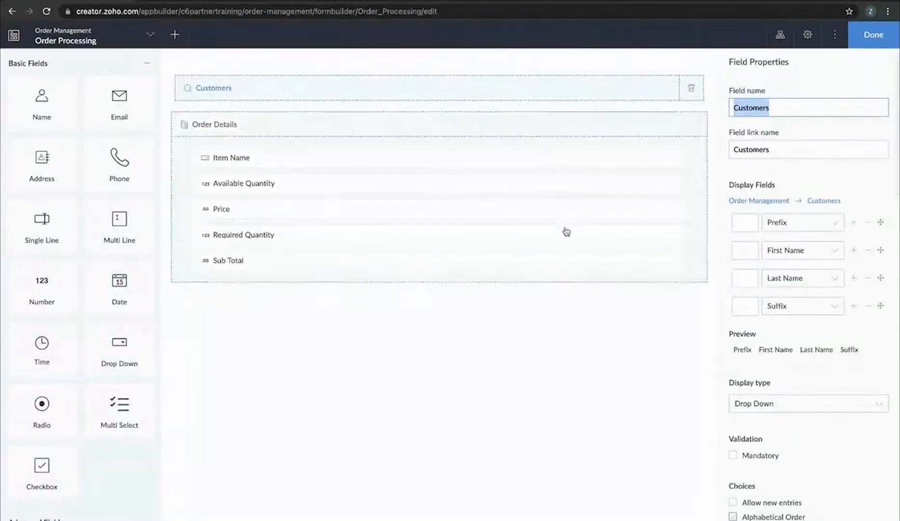
# Allow new entries in the Customers lookup with link name 'Add Customer', then save
pyautogui.click(766, 436)
pyautogui.click(777, 464)
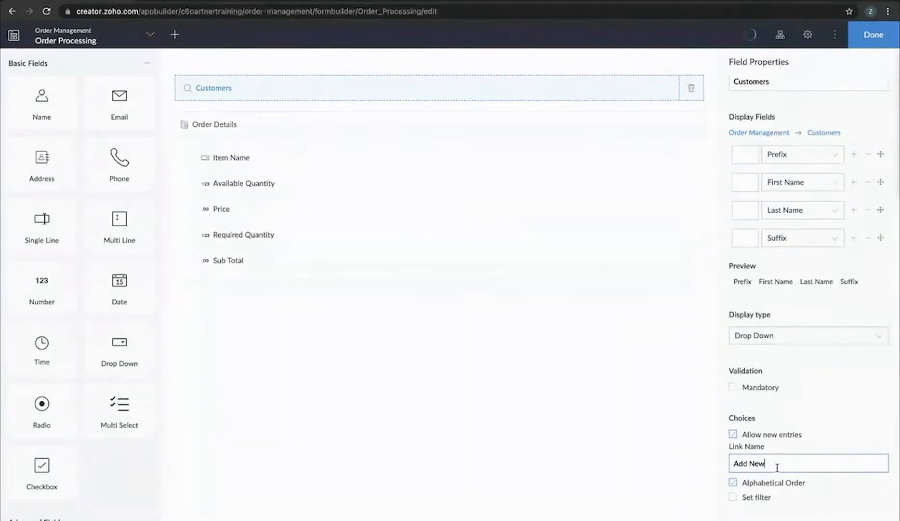
pyautogui.press('BackSpace')
pyautogui.press('BackSpace')
pyautogui.press('BackSpace')
pyautogui.write('Customer')
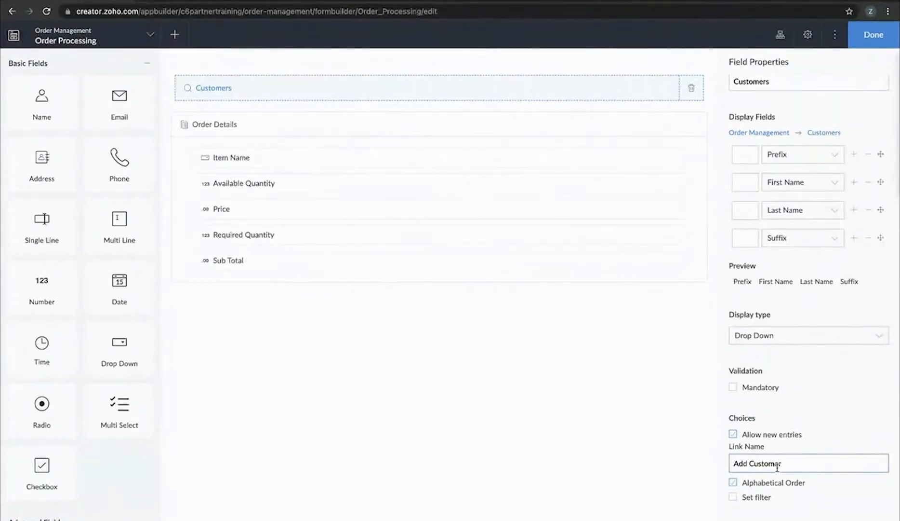
pyautogui.click(569, 456)
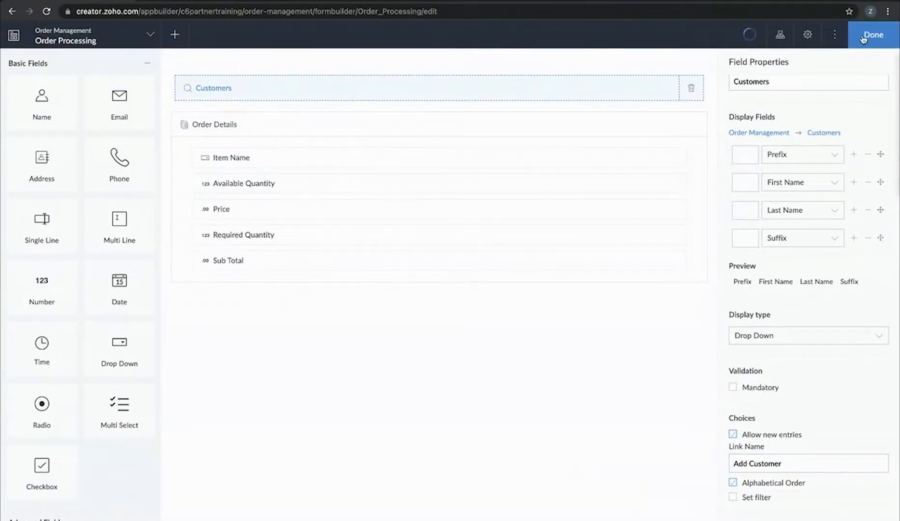
pyautogui.click(875, 34)
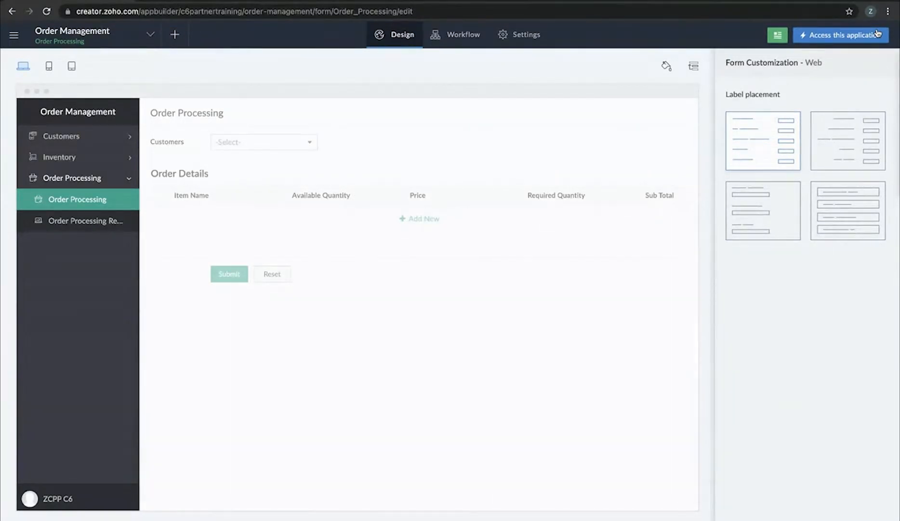
# Load creator.zoho.com in a new browser tab and reload the dashboard
pyautogui.click(406, 1)
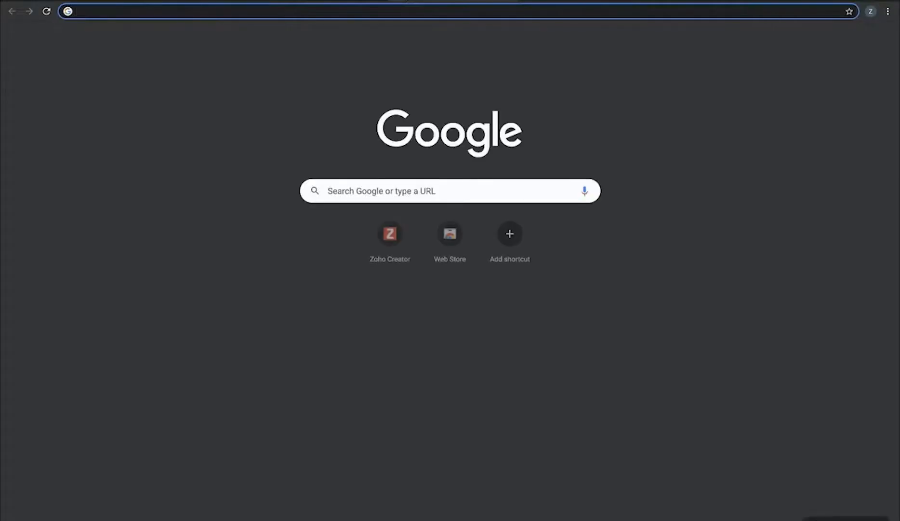
pyautogui.write('creator.zoho.com')
pyautogui.press('Return')
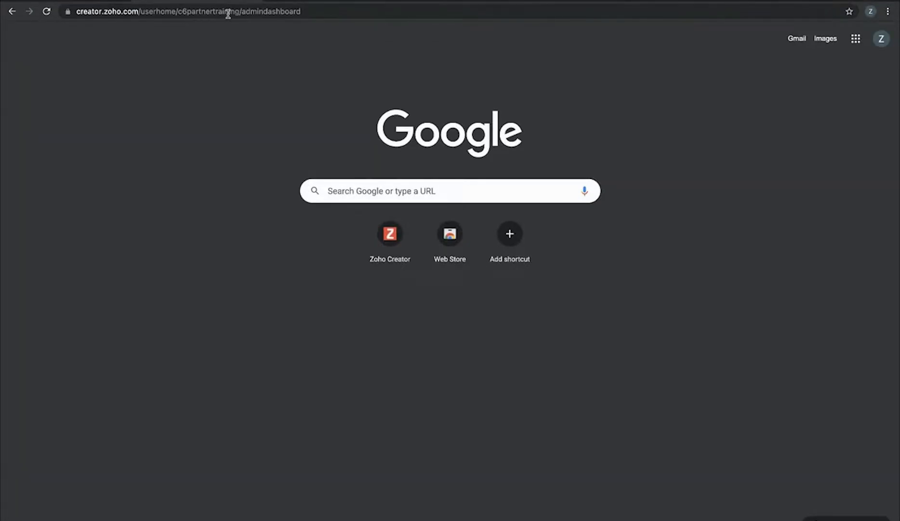
pyautogui.click(47, 11)
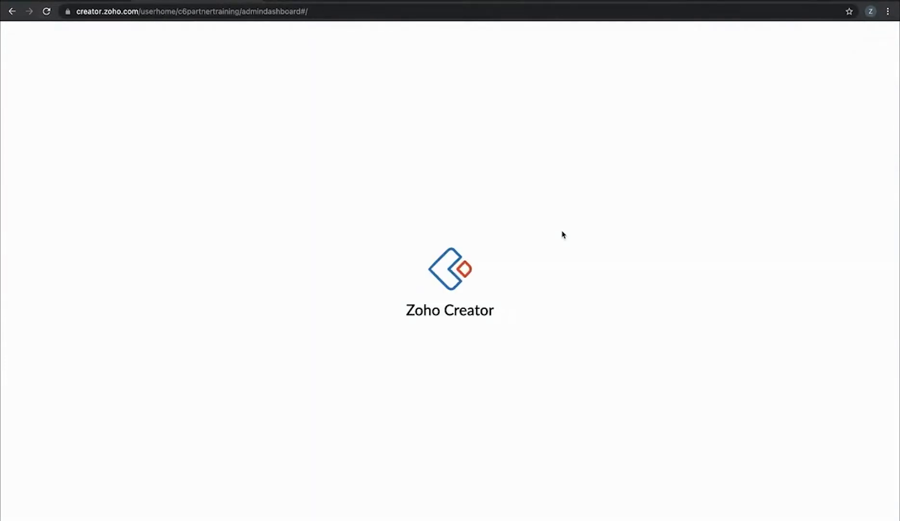
# Visit Environments, then go back to the solutions list and browse the apps
pyautogui.click(41, 166)
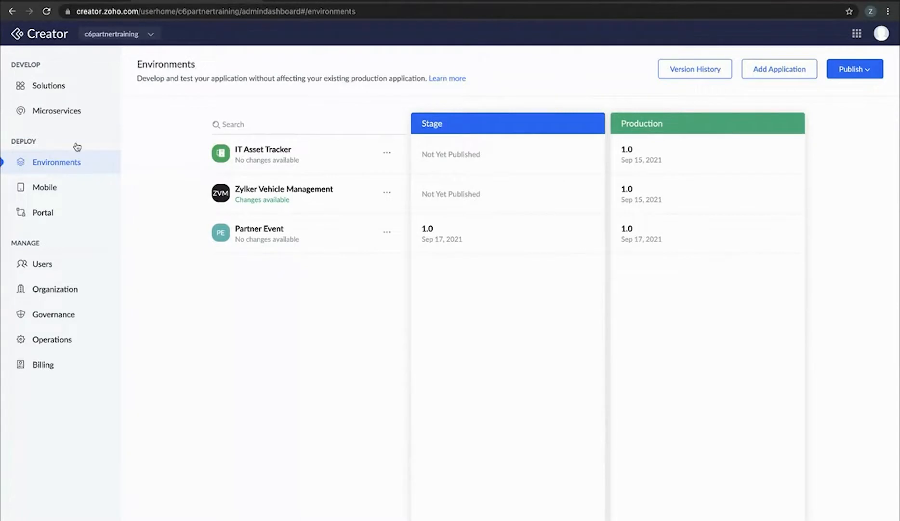
pyautogui.click(60, 85)
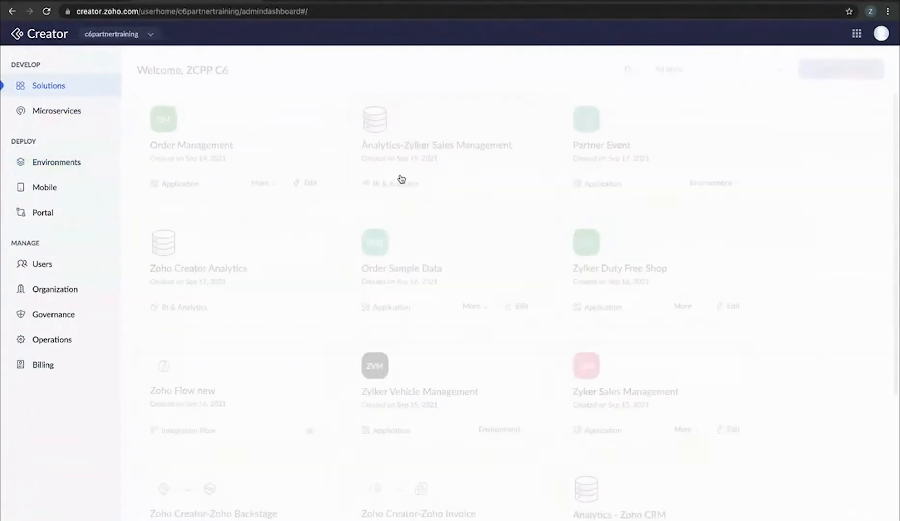
pyautogui.scroll(-5, 546, 310)
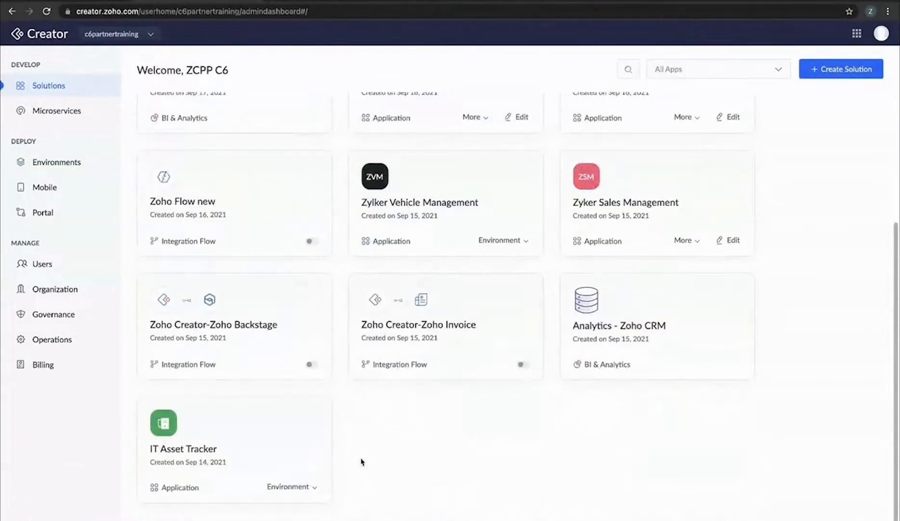
pyautogui.scroll(4, 386, 386)
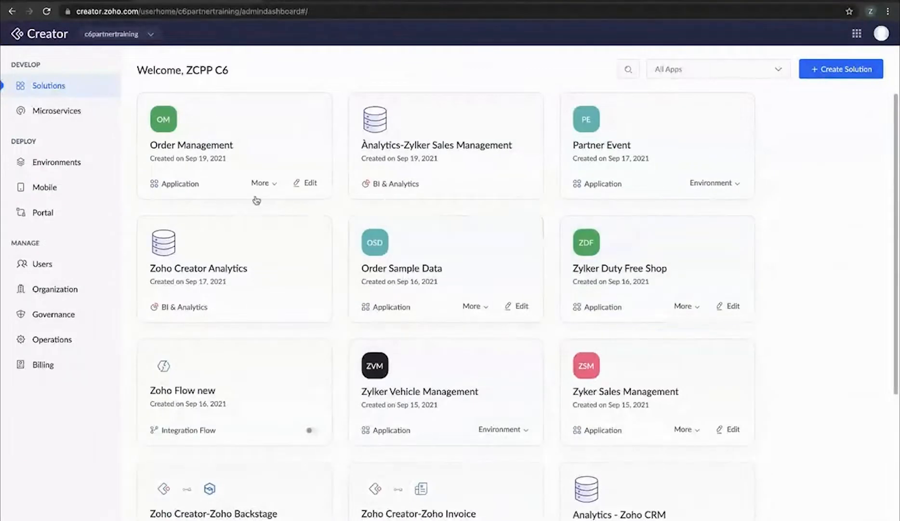
pyautogui.click(274, 184)
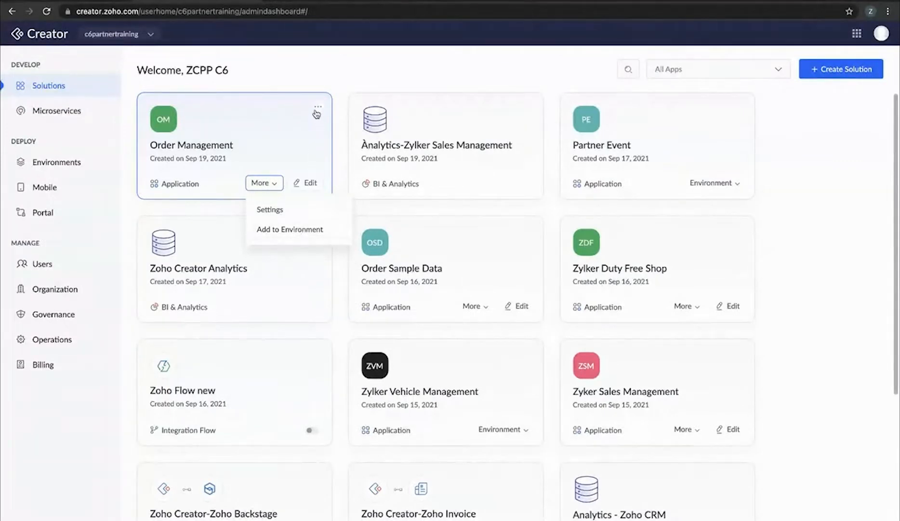
# View the Order Management app summary, close it, and go to the Environments page
pyautogui.click(318, 107)
pyautogui.click(259, 153)
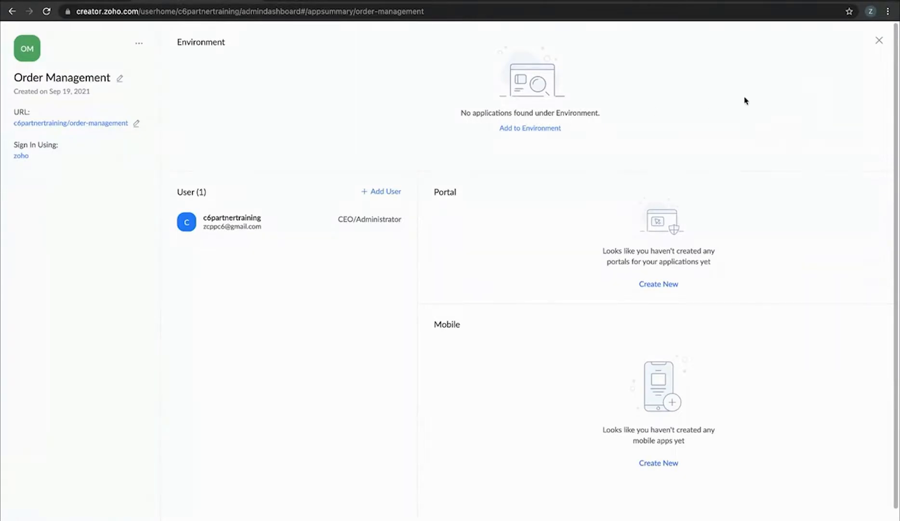
pyautogui.click(879, 40)
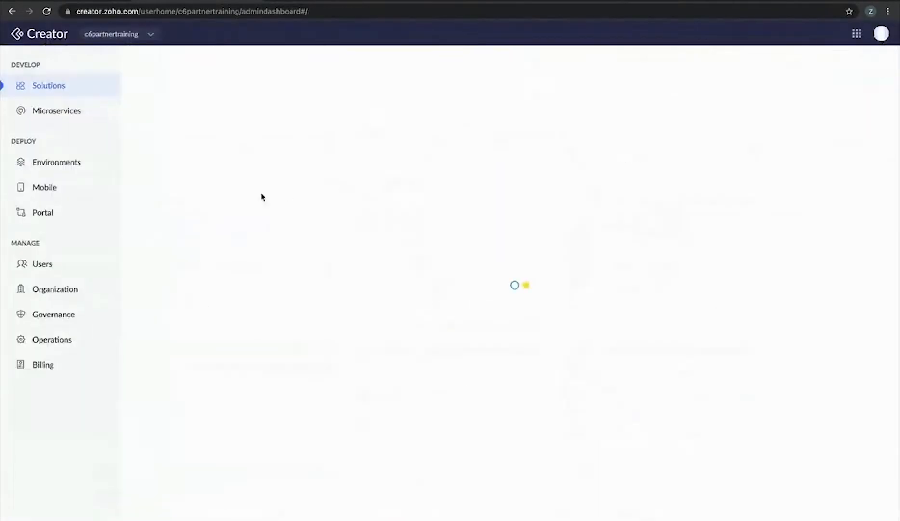
pyautogui.click(57, 162)
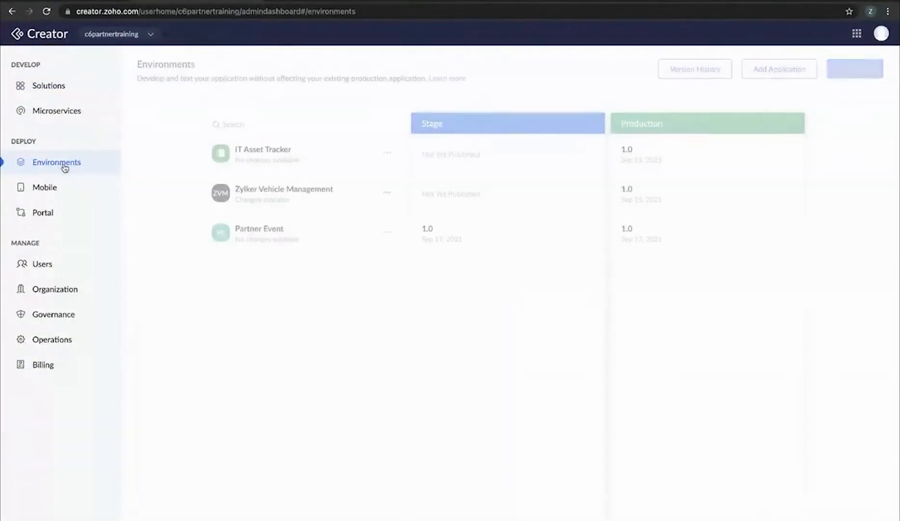
# Add the Order Management application to Environments and enable it
pyautogui.click(787, 69)
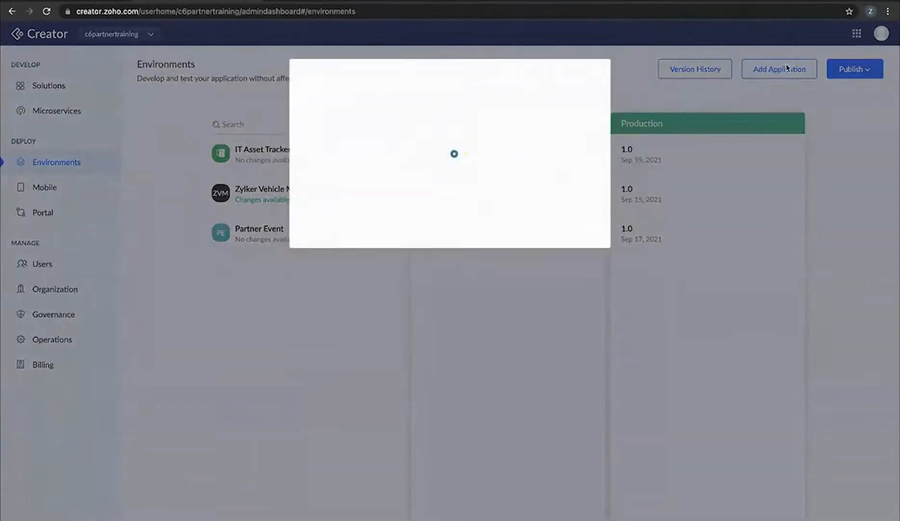
pyautogui.scroll(-1, 437, 224)
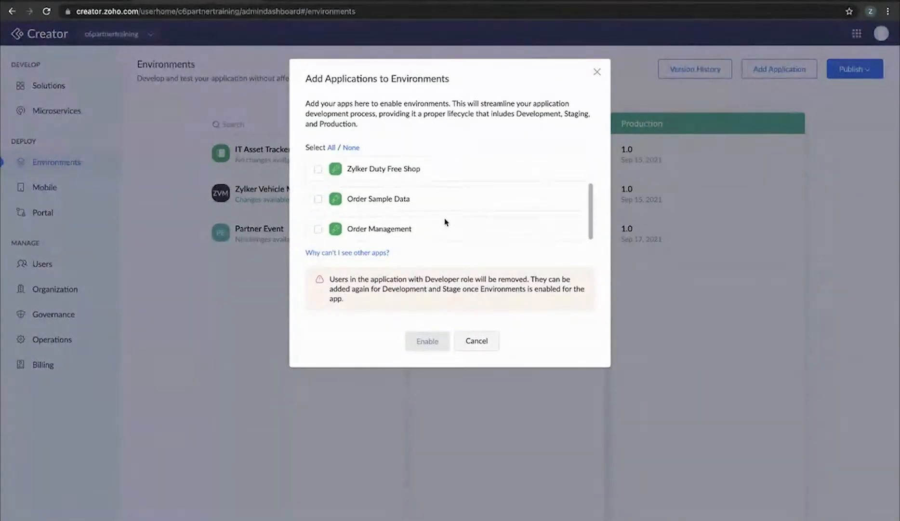
pyautogui.click(318, 229)
pyautogui.click(427, 341)
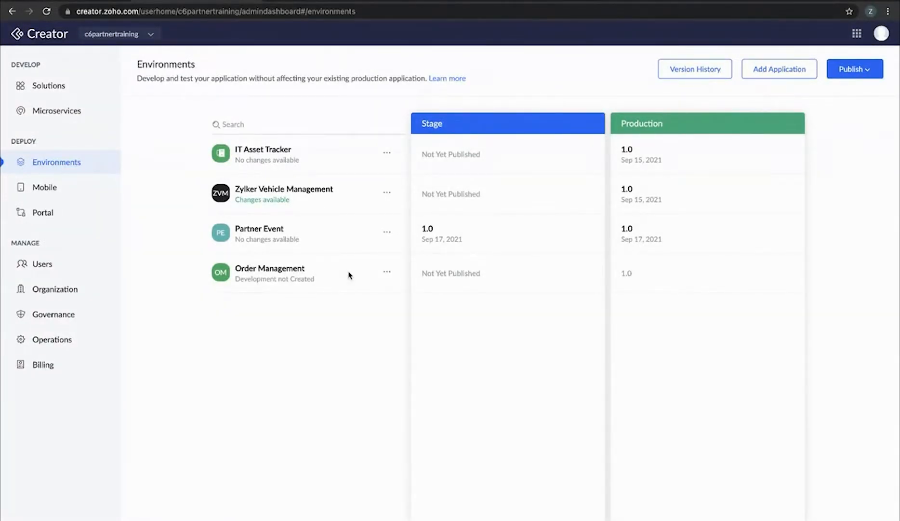
# Create Order Management's development environment via Create & Edit, then reload to refresh its status
pyautogui.click(387, 271)
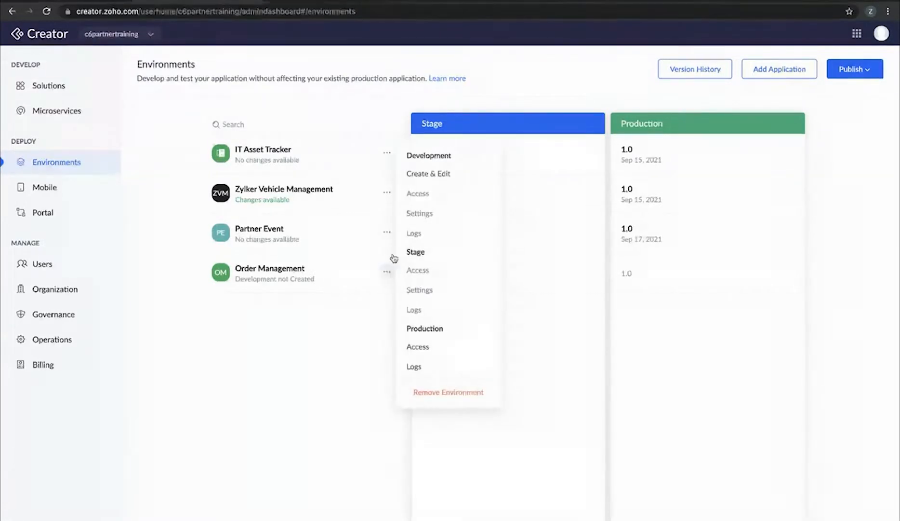
pyautogui.click(448, 179)
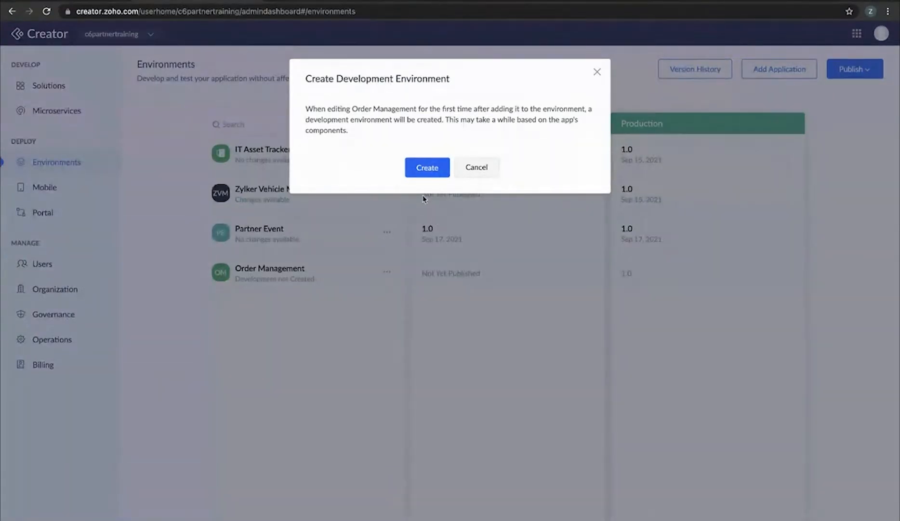
pyautogui.click(427, 168)
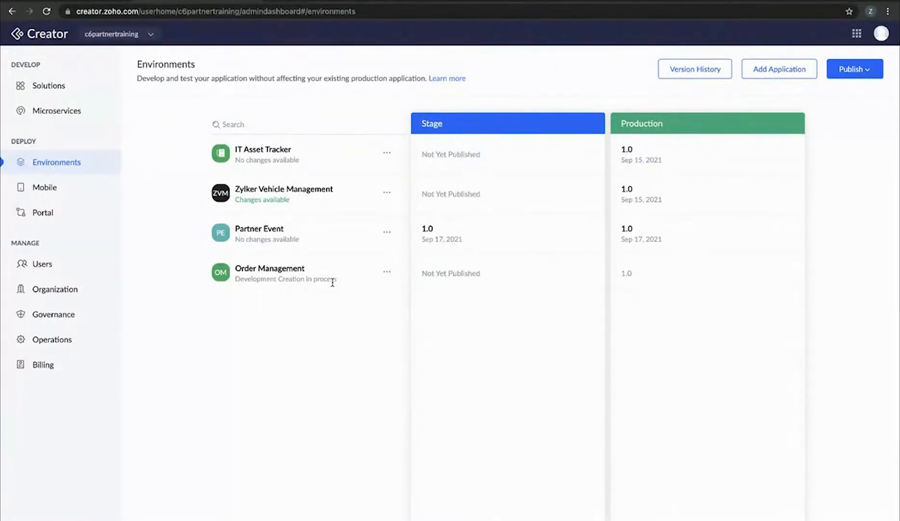
pyautogui.click(386, 273)
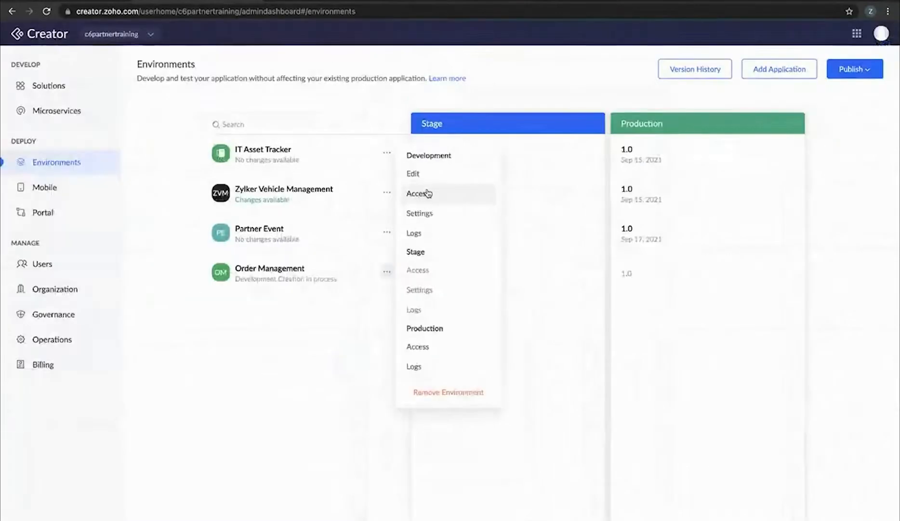
pyautogui.click(46, 39)
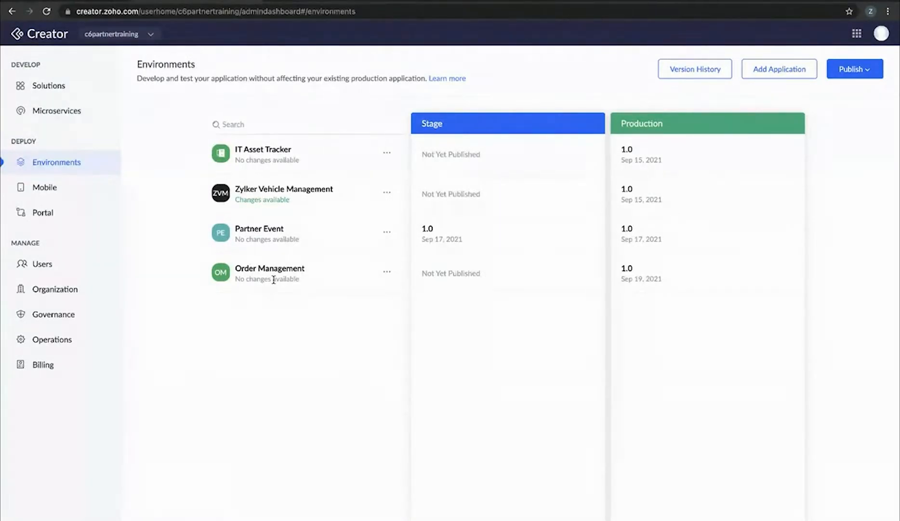
pyautogui.click(386, 278)
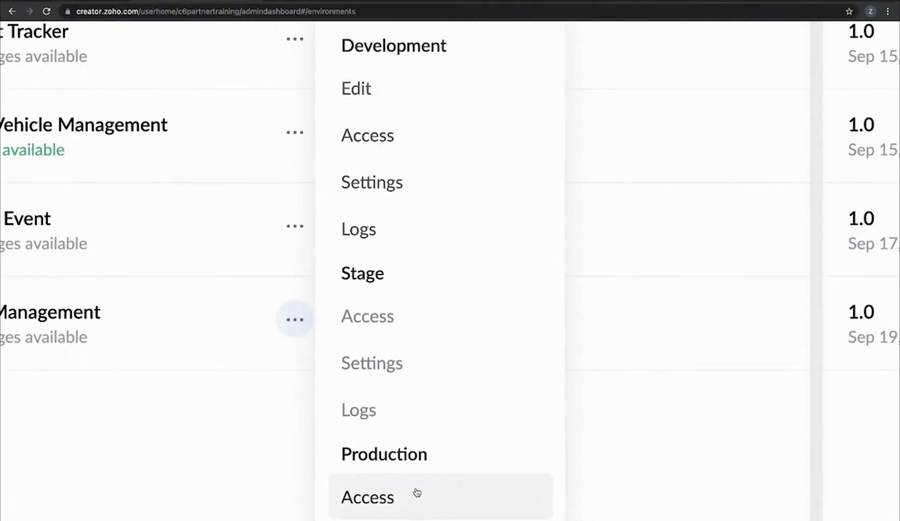
pyautogui.click(653, 212)
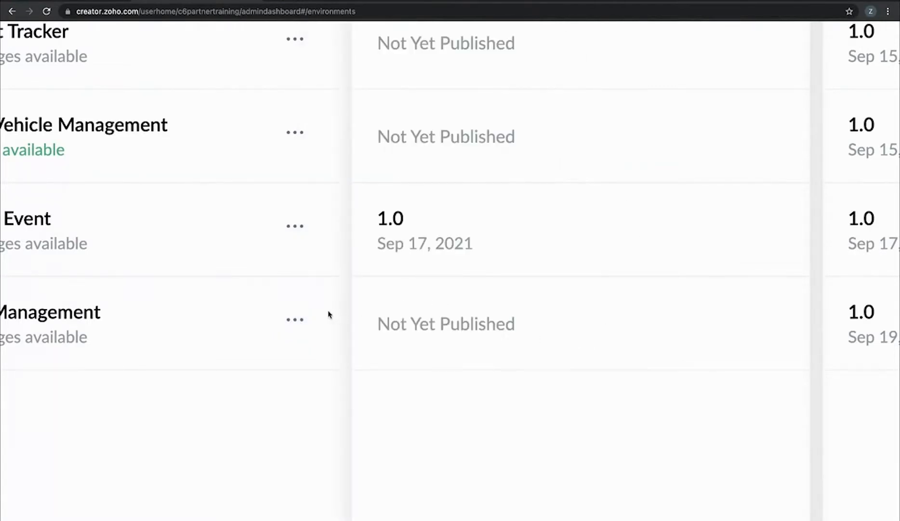
pyautogui.click(295, 319)
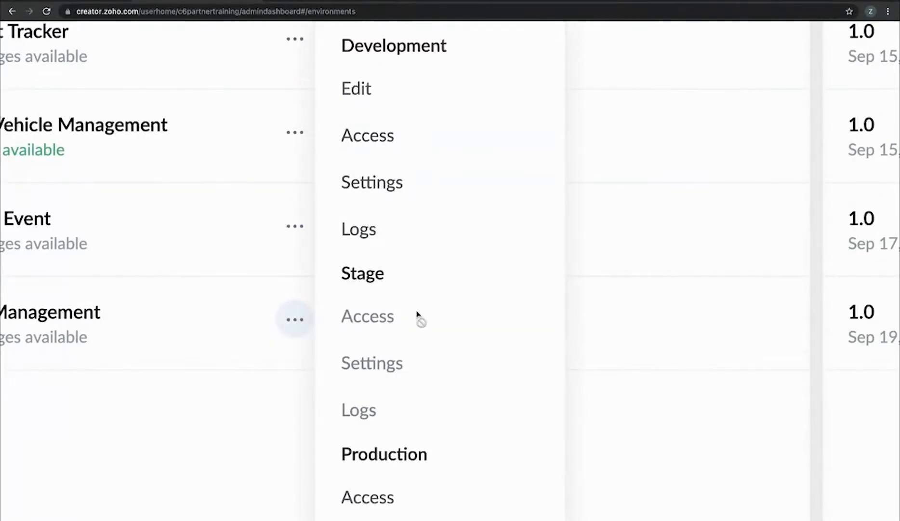
pyautogui.scroll(-1, 418, 351)
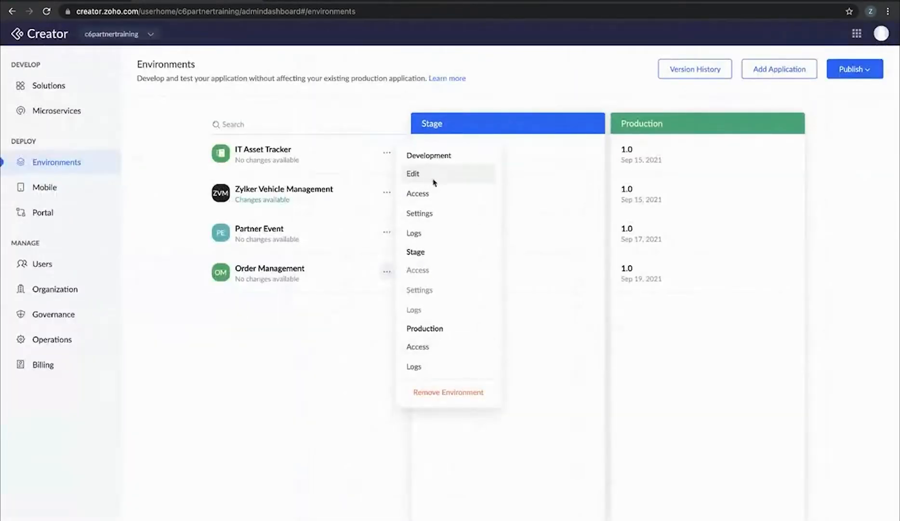
# Open the Order Management development version in the app builder
pyautogui.click(434, 182)
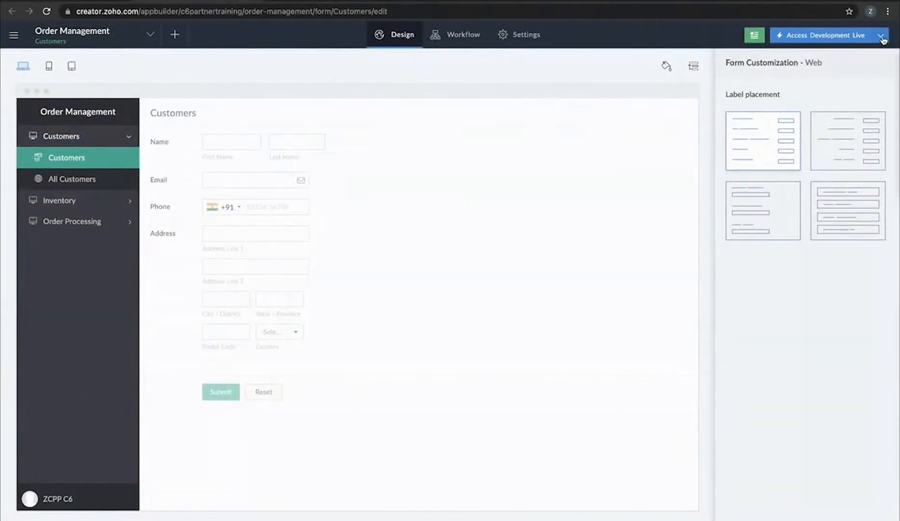
# Open Access Development Live in a new tab, view the live app, then return to the editor
pyautogui.click(882, 38)
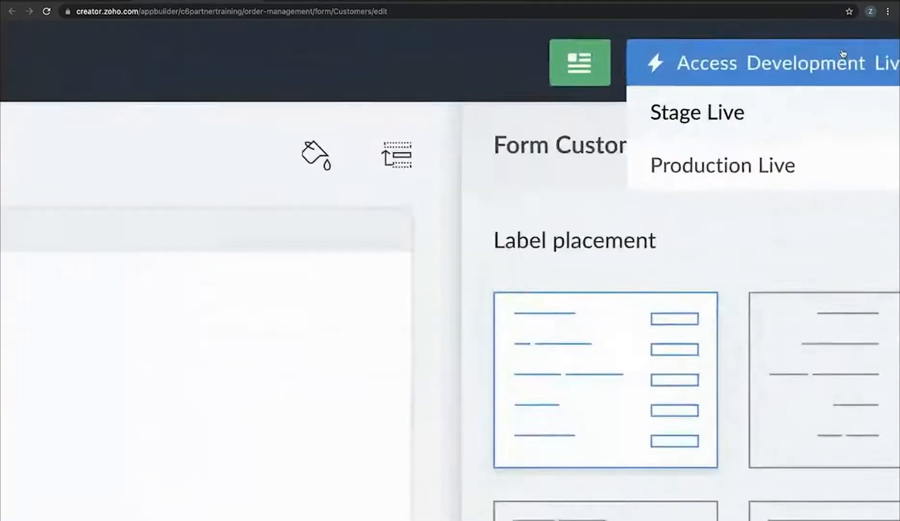
pyautogui.hscroll(2, 844, 54)
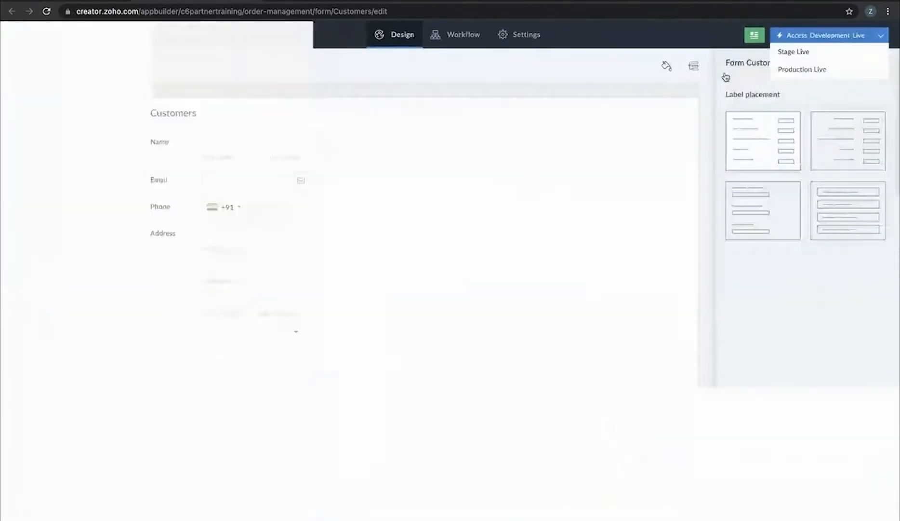
pyautogui.rightClick(829, 35)
pyautogui.click(770, 38)
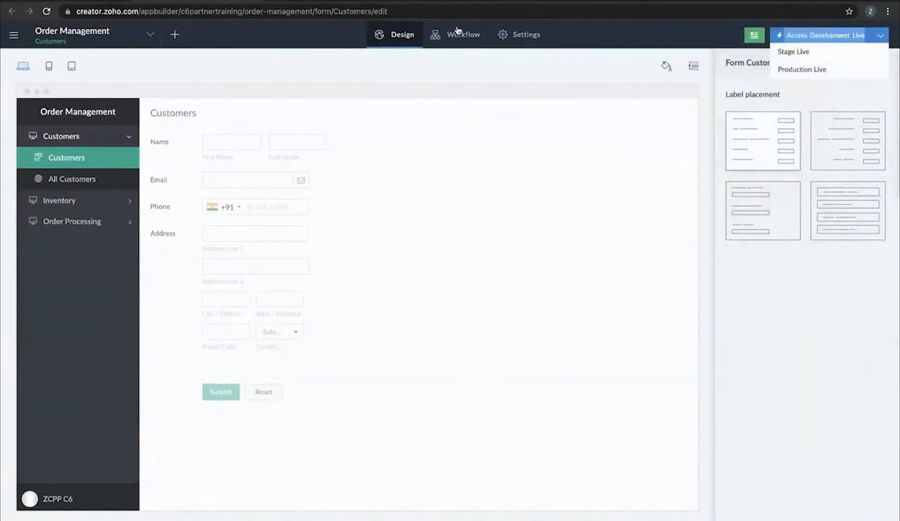
pyautogui.click(318, 1)
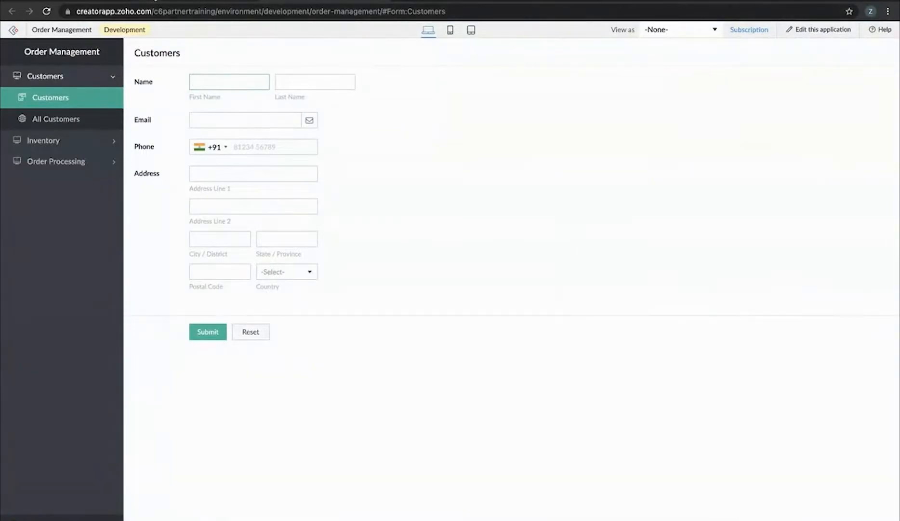
pyautogui.click(137, 2)
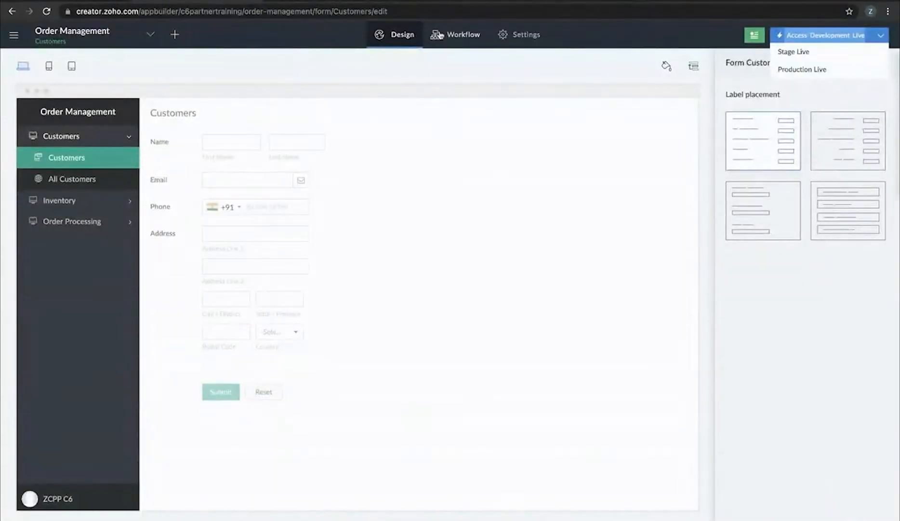
pyautogui.click(93, 223)
pyautogui.click(88, 209)
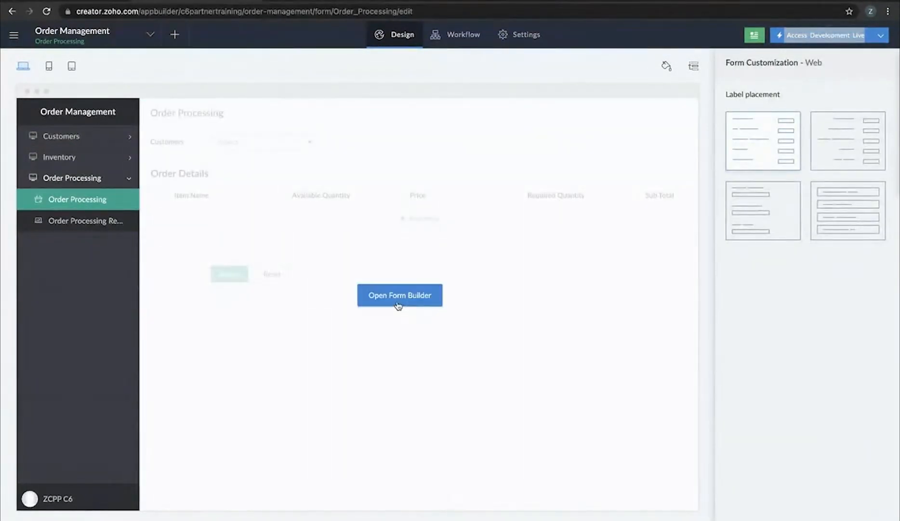
pyautogui.click(398, 305)
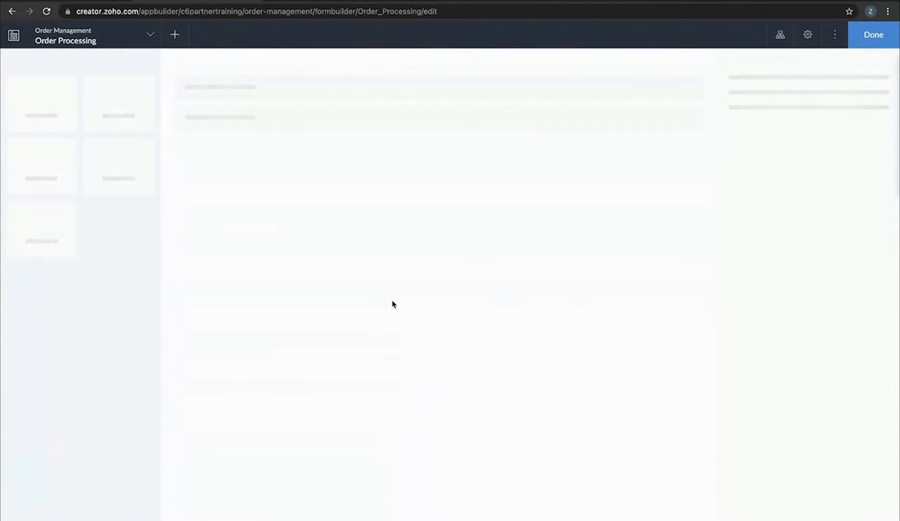
pyautogui.click(231, 159)
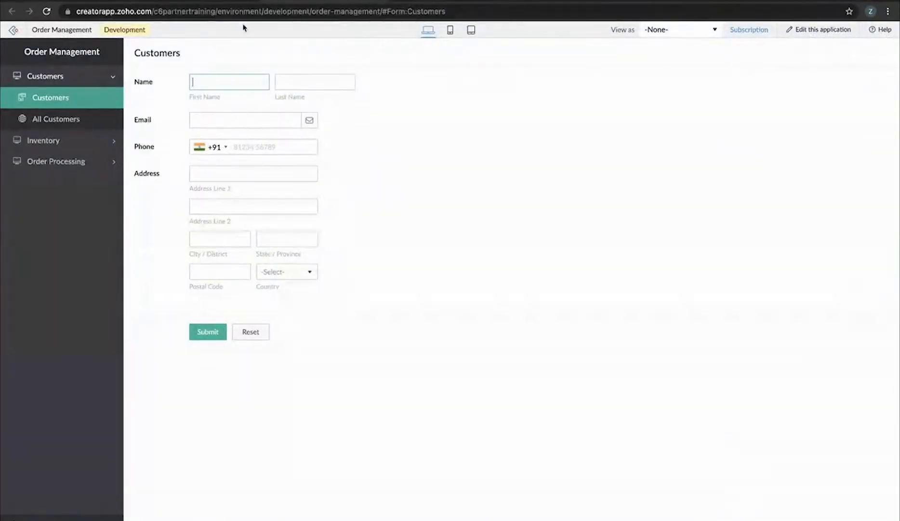
pyautogui.click(47, 1)
pyautogui.click(387, 271)
pyautogui.click(408, 174)
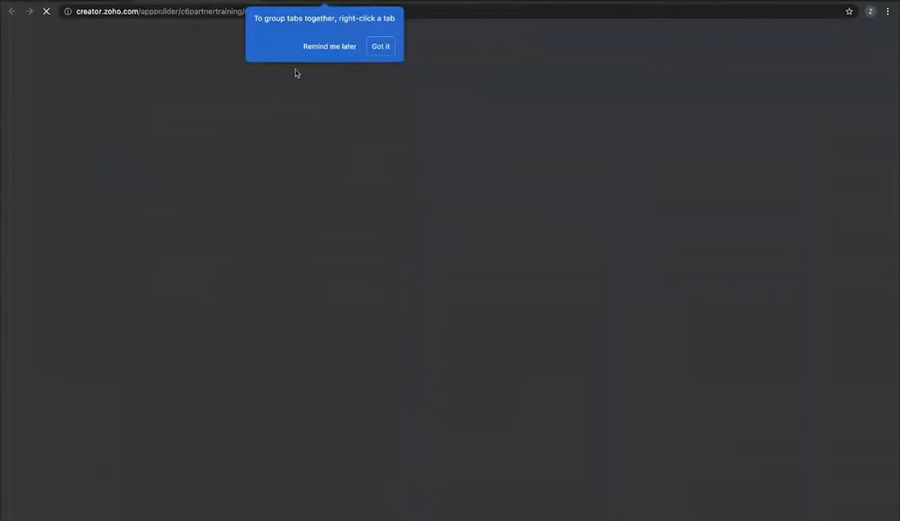
pyautogui.click(381, 46)
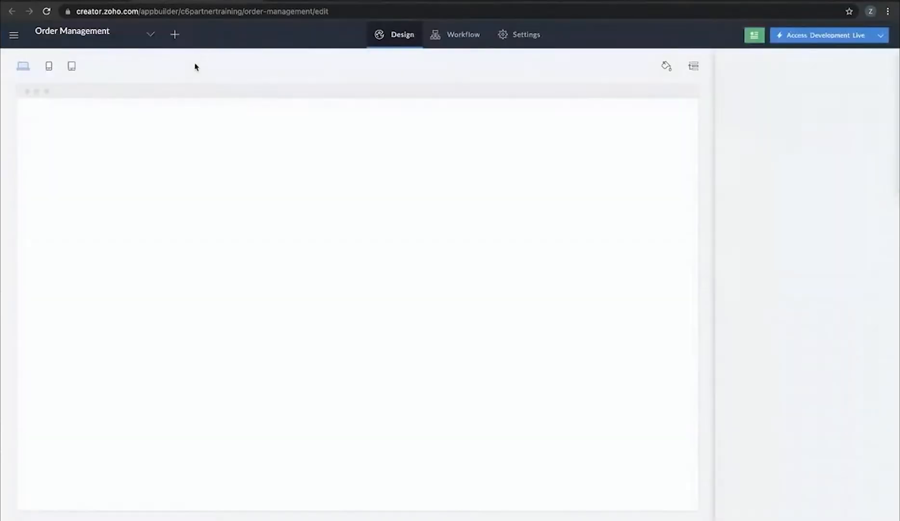
pyautogui.click(453, 36)
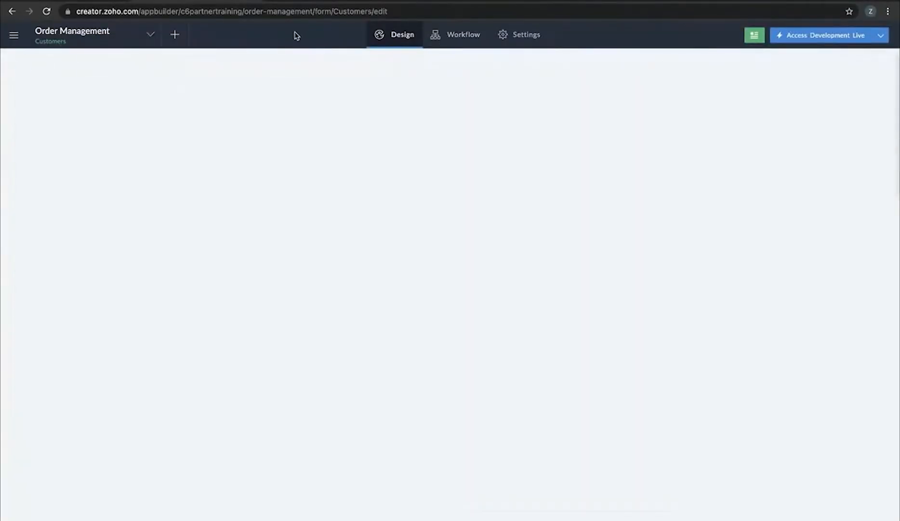
# Create workflow 'Populate Dropdown' on Order Processing: Created or Edited, Addition of a row in Order Details
pyautogui.click(464, 39)
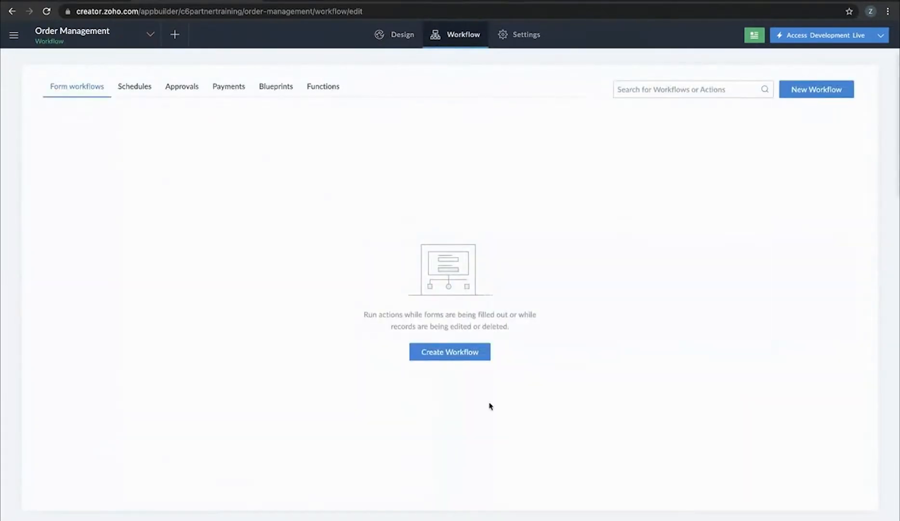
pyautogui.click(470, 359)
pyautogui.click(510, 218)
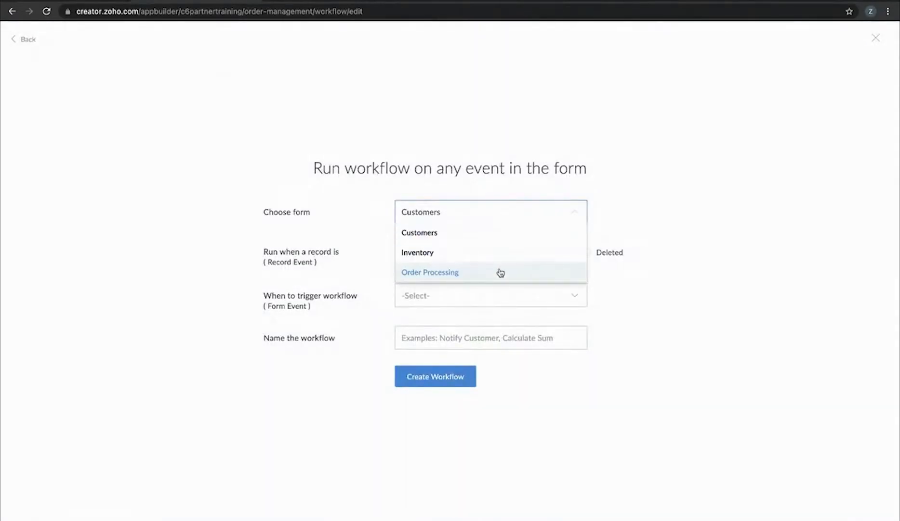
pyautogui.click(501, 273)
pyautogui.click(525, 256)
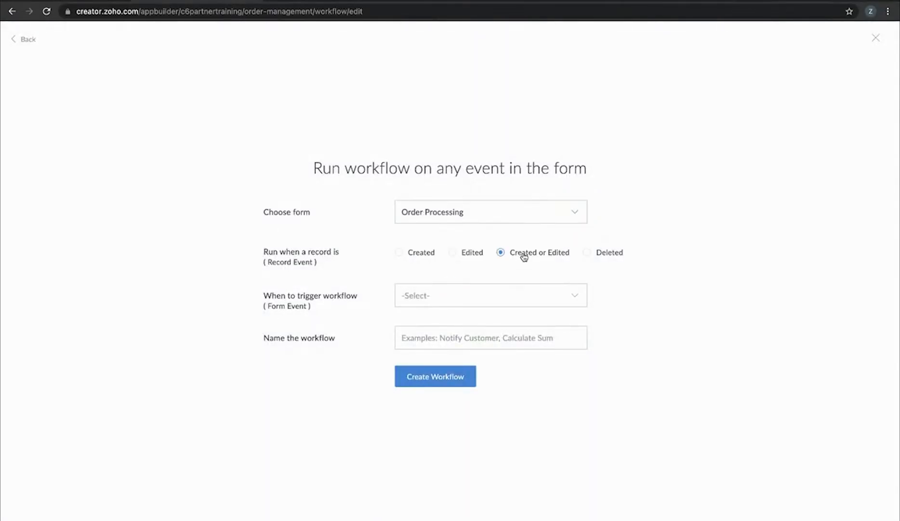
pyautogui.click(519, 292)
pyautogui.click(469, 393)
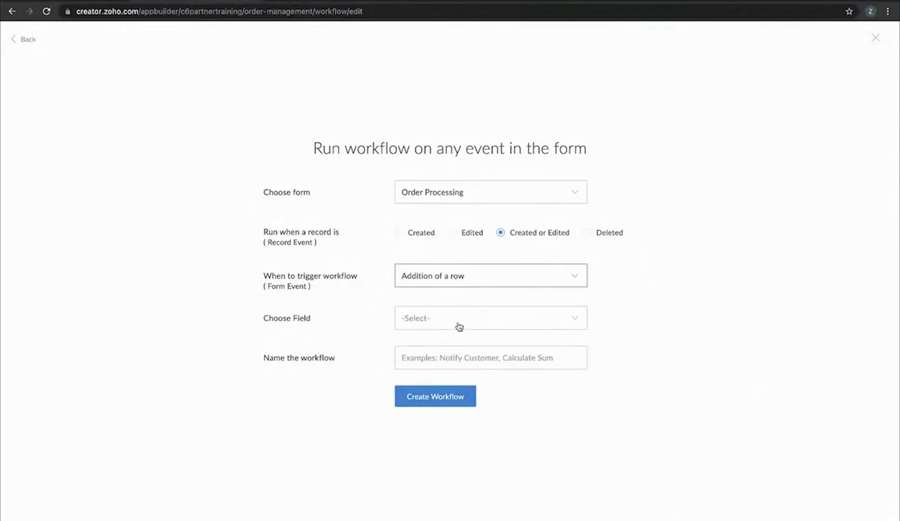
pyautogui.click(462, 320)
pyautogui.click(455, 342)
pyautogui.click(448, 352)
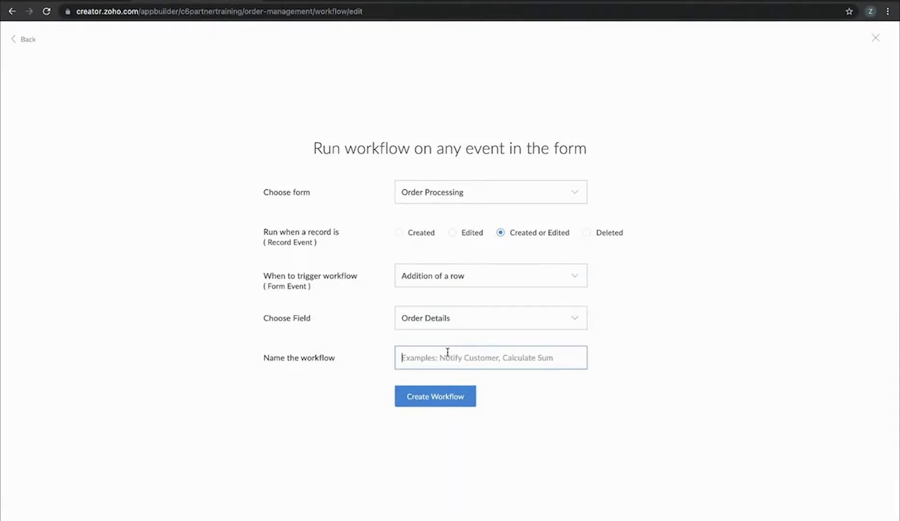
pyautogui.write('Populate D')
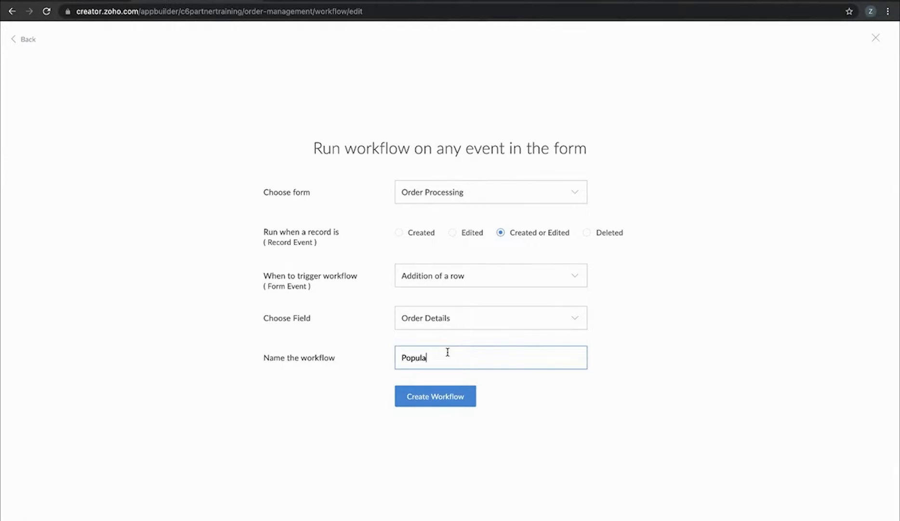
pyautogui.write('ropdown')
pyautogui.click(422, 398)
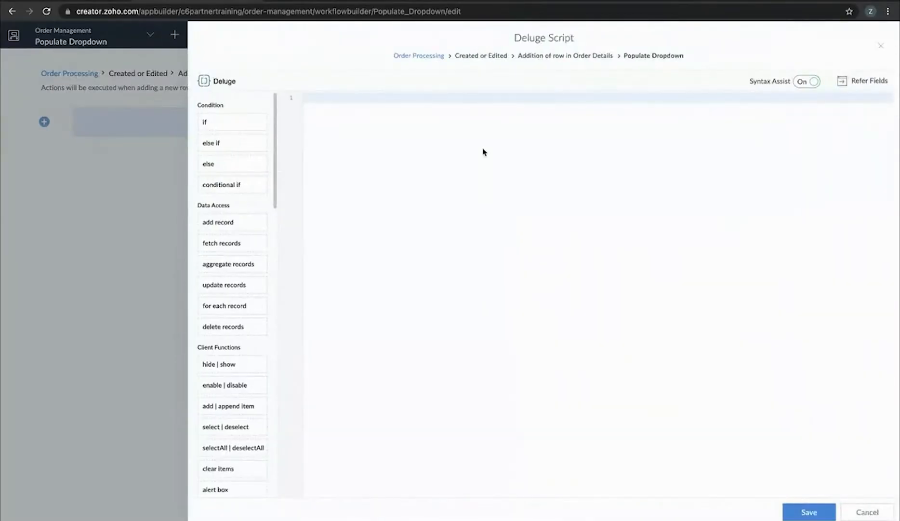
# Write the first Deluge line: fet = Inventory[ID!=0].Item_Name.getall();
pyautogui.scroll(5, 484, 153)
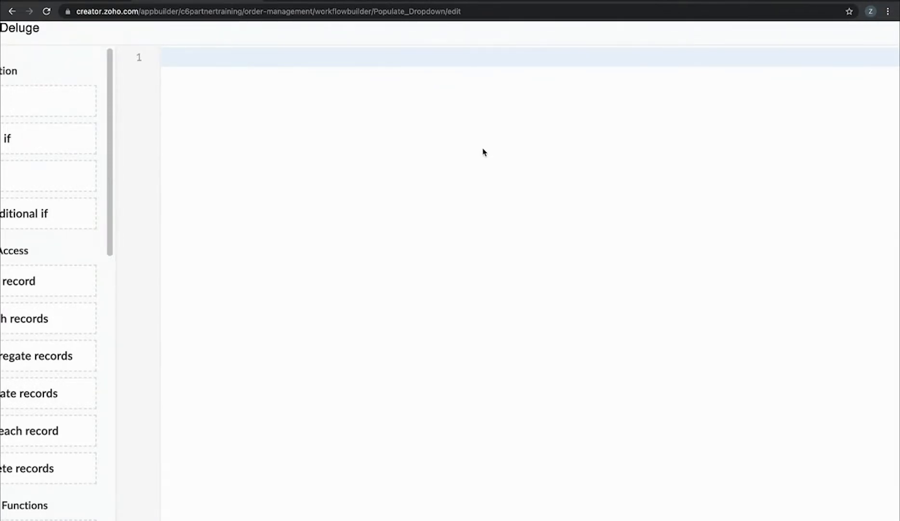
pyautogui.write('fet = in')
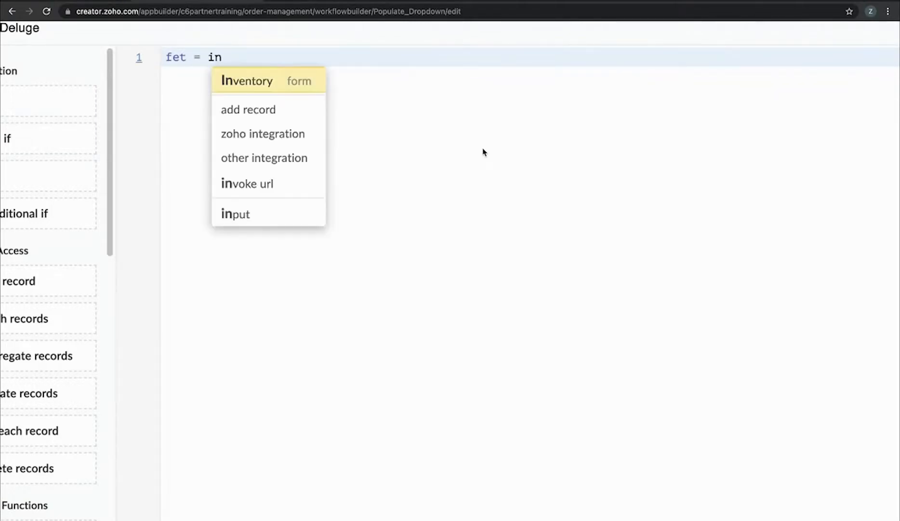
pyautogui.press('Return')
pyautogui.press('Left')
pyautogui.press('Left')
pyautogui.press('Left')
pyautogui.press('Left')
pyautogui.press('Left')
pyautogui.press('Left')
pyautogui.press('Left')
pyautogui.press('Left')
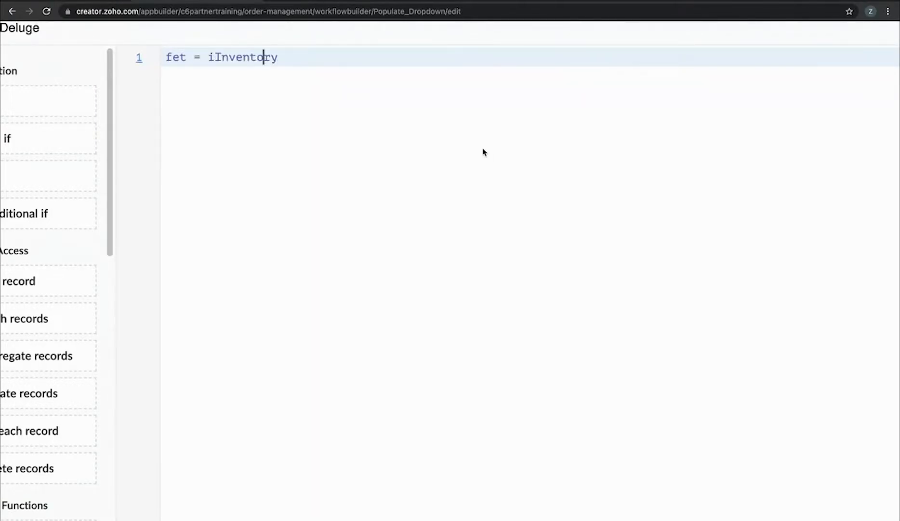
pyautogui.press('BackSpace')
pyautogui.press('End')
pyautogui.write('[')
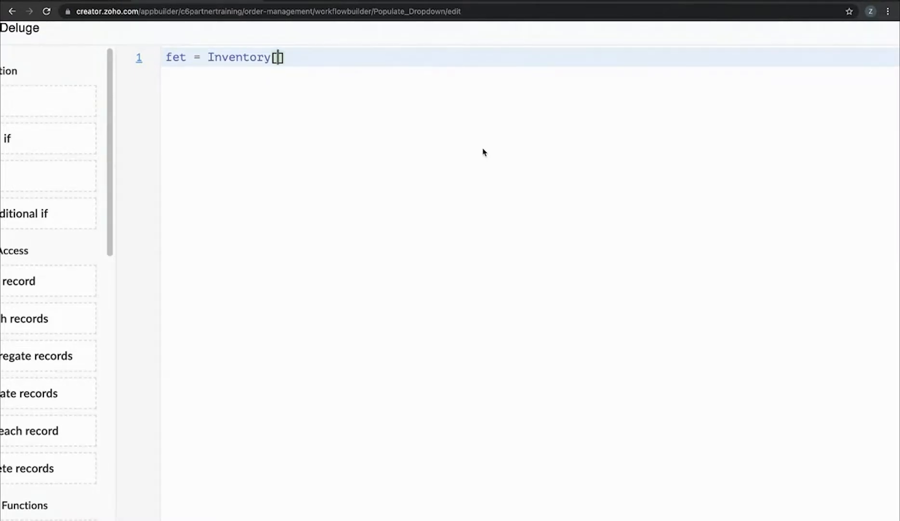
pyautogui.write('ID!')
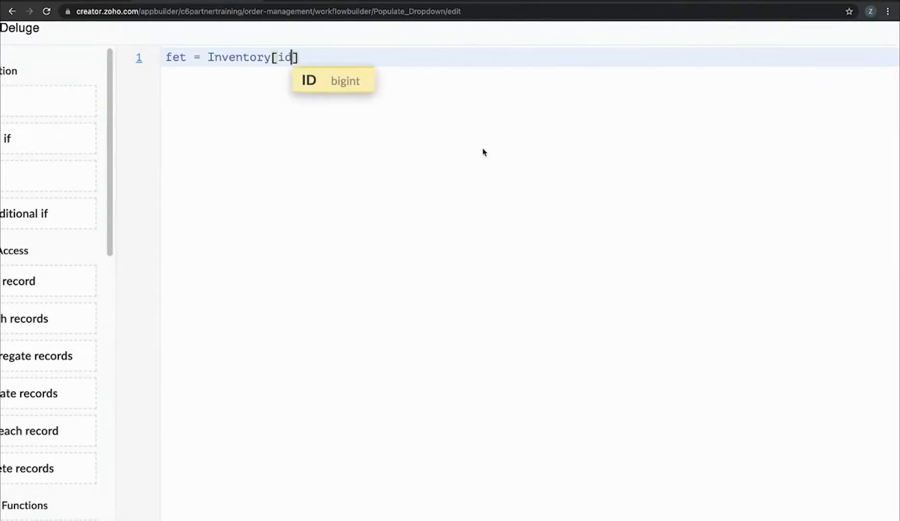
pyautogui.write('=0')
pyautogui.press('Right')
pyautogui.write('.')
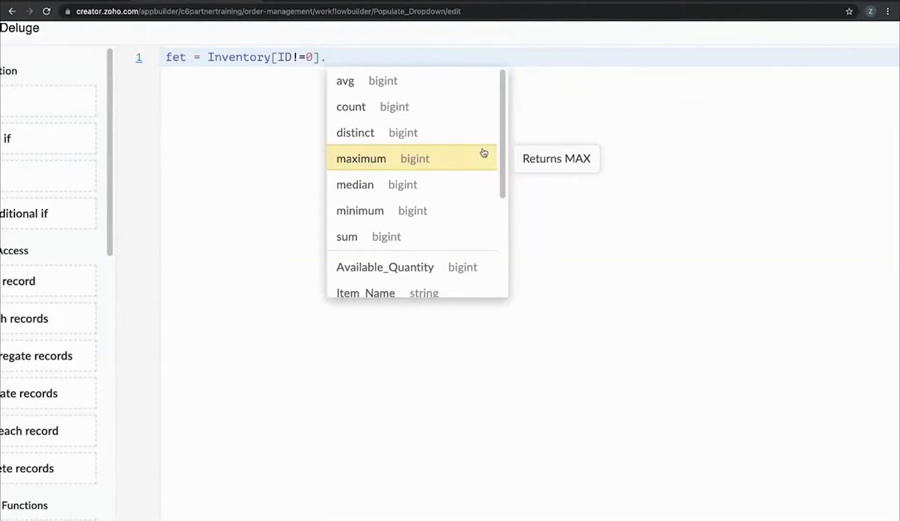
pyautogui.write('It')
pyautogui.press('Return')
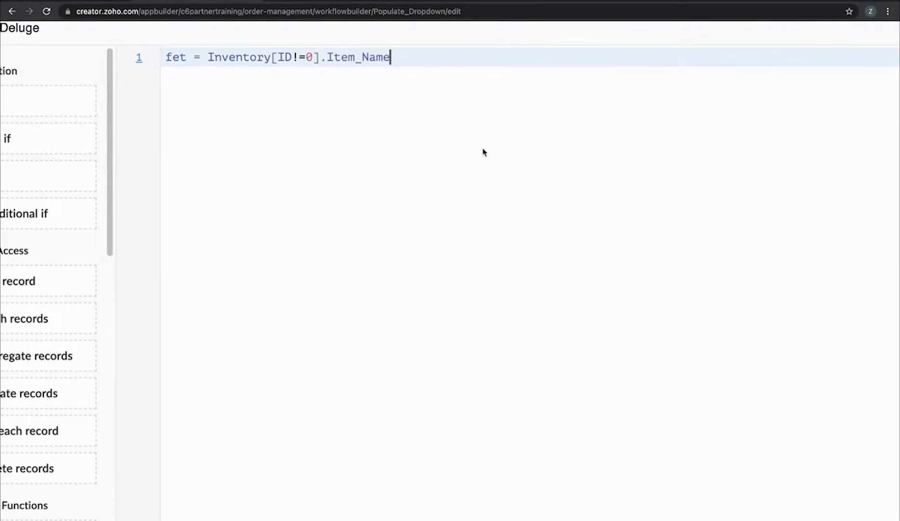
pyautogui.write('.getall();')
pyautogui.press('Return')
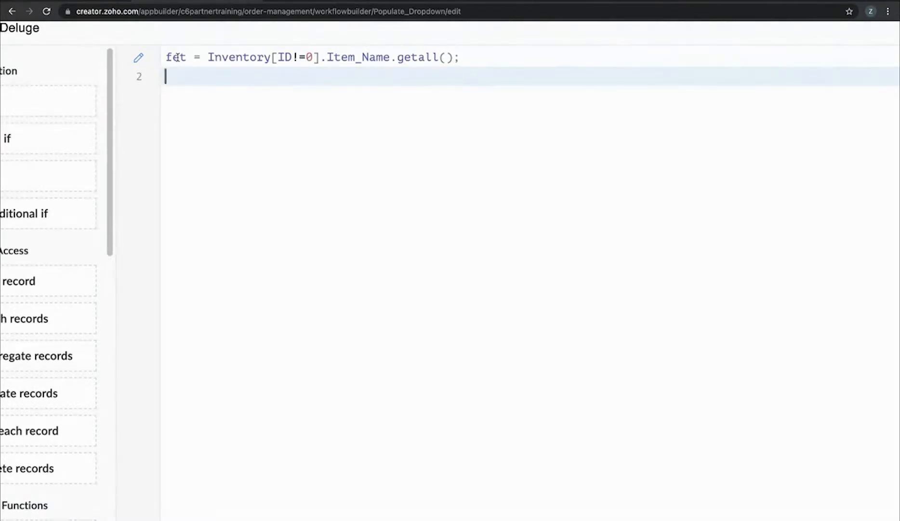
# Add row.Item_Name:ui.add(fet); and save the script, finishing the Populate Dropdown workflow
pyautogui.write('row.')
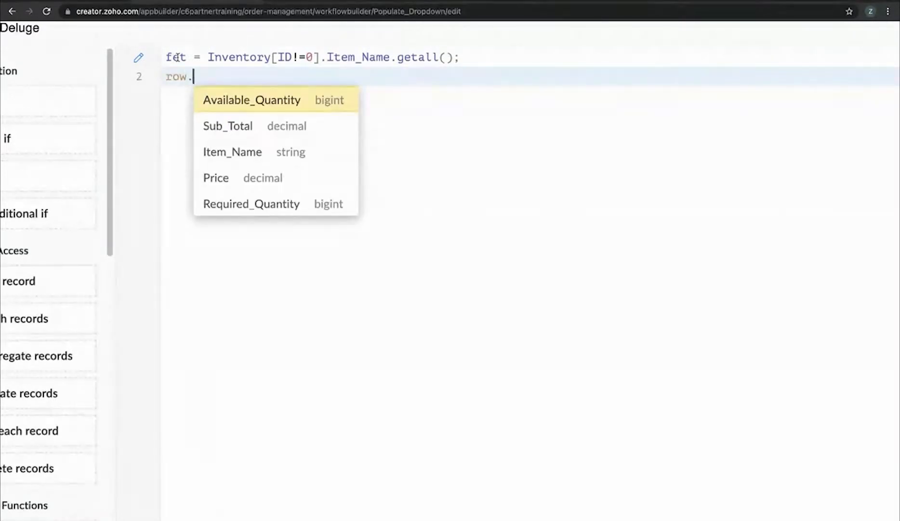
pyautogui.press('Down')
pyautogui.press('Down')
pyautogui.press('Return')
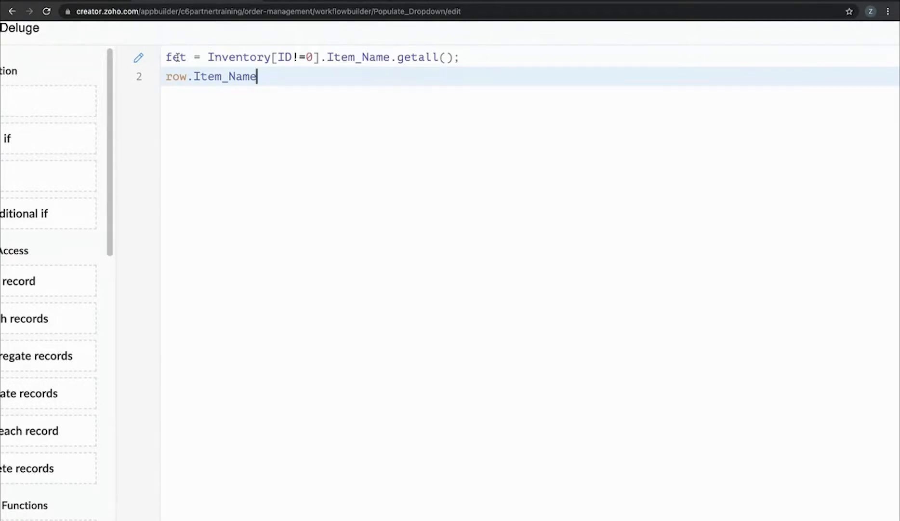
pyautogui.write(':ui.add')
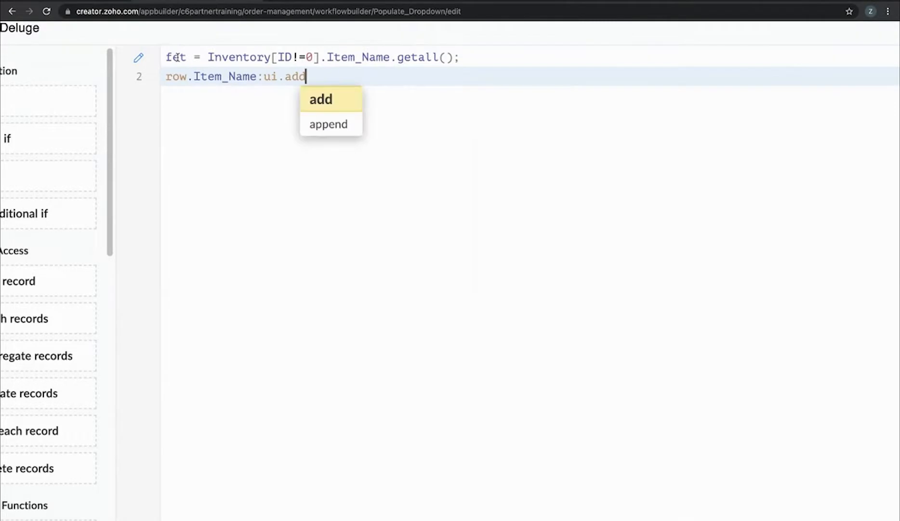
pyautogui.write('(fet);')
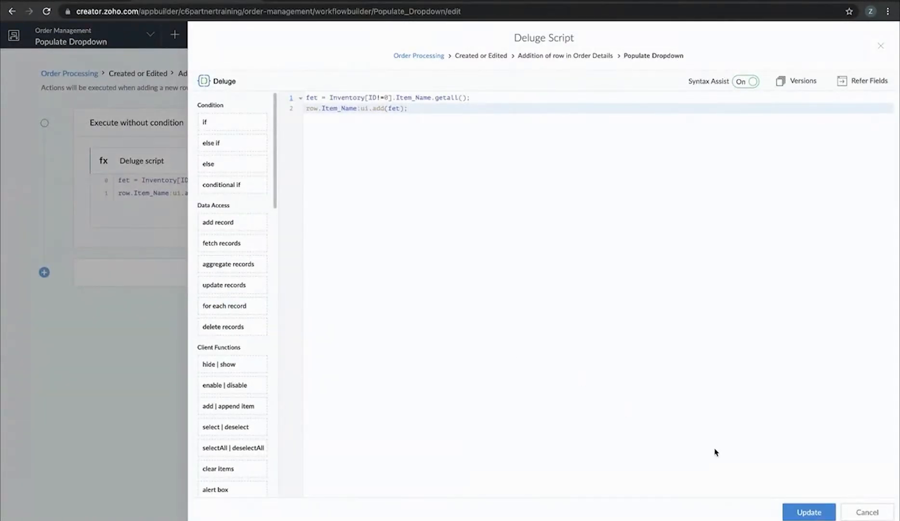
pyautogui.click(867, 511)
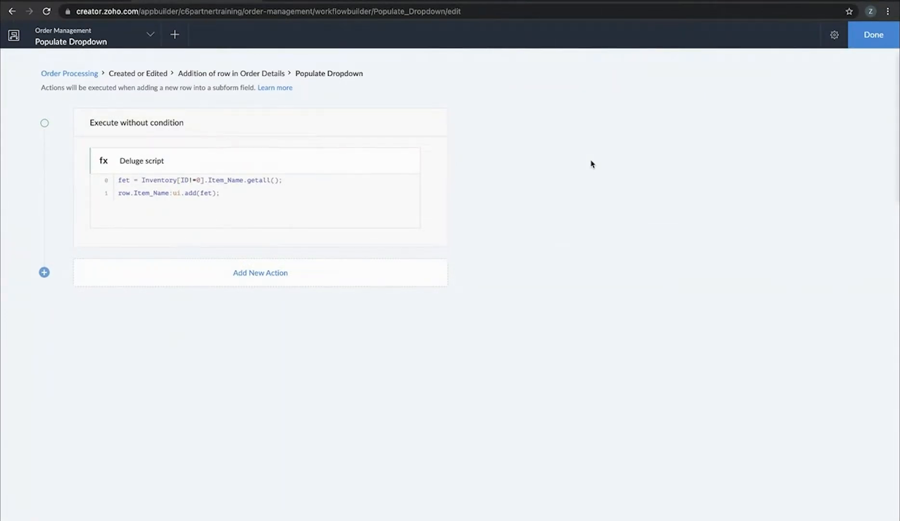
pyautogui.click(864, 44)
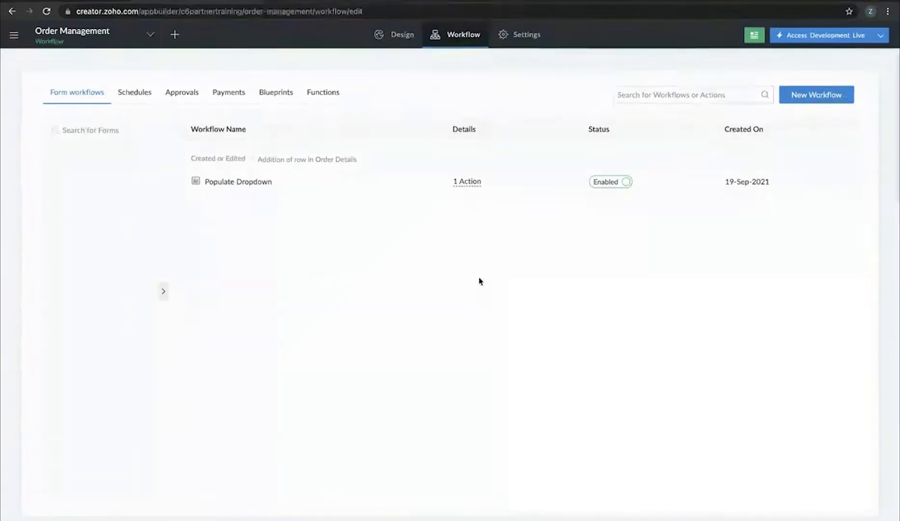
# Create the 'populate Detail' workflow, triggered on created or edited user input of Item Name, and add its first action
pyautogui.click(829, 101)
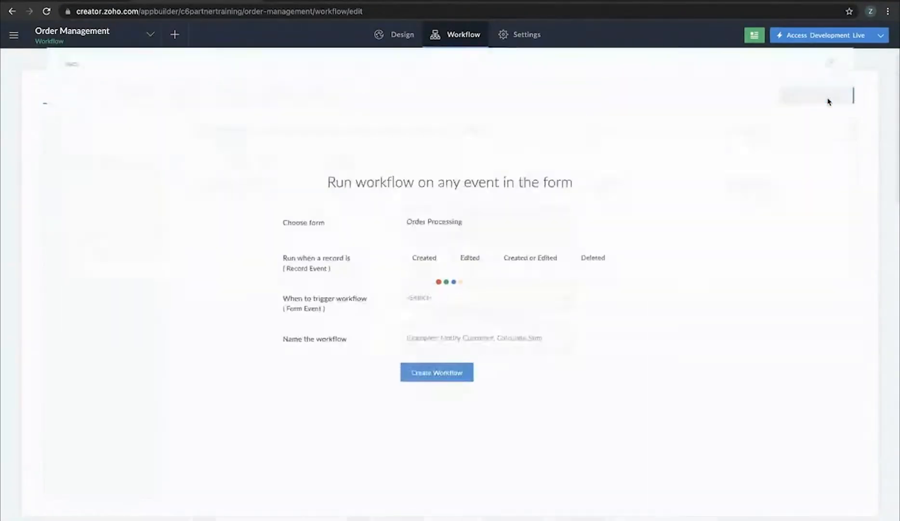
pyautogui.click(531, 250)
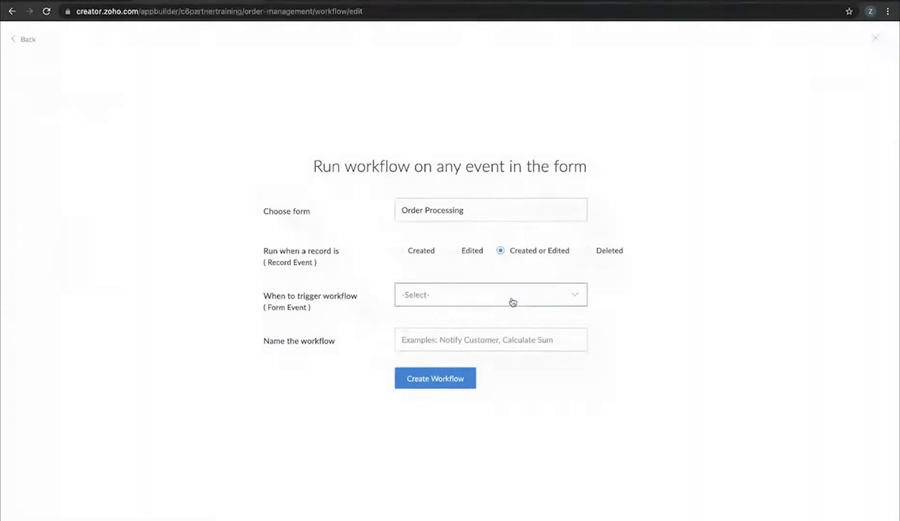
pyautogui.click(511, 298)
pyautogui.click(458, 384)
pyautogui.click(459, 322)
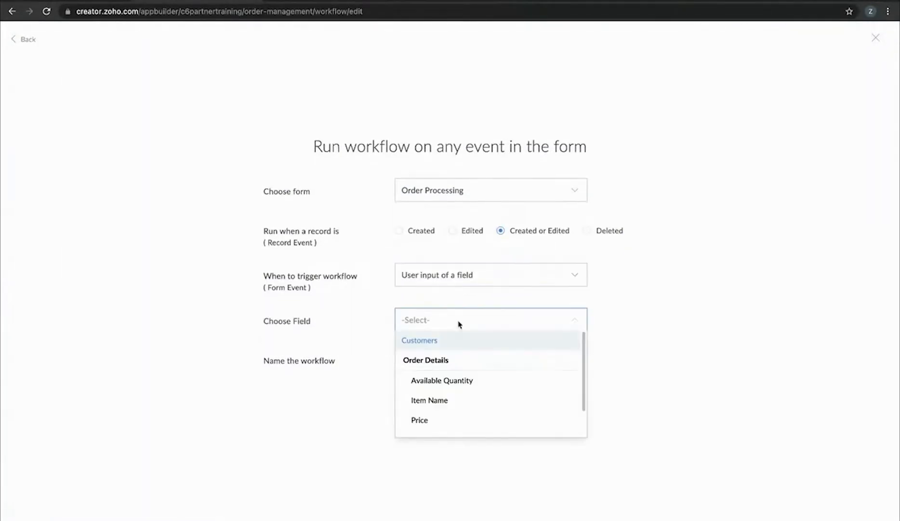
pyautogui.click(461, 408)
pyautogui.click(473, 360)
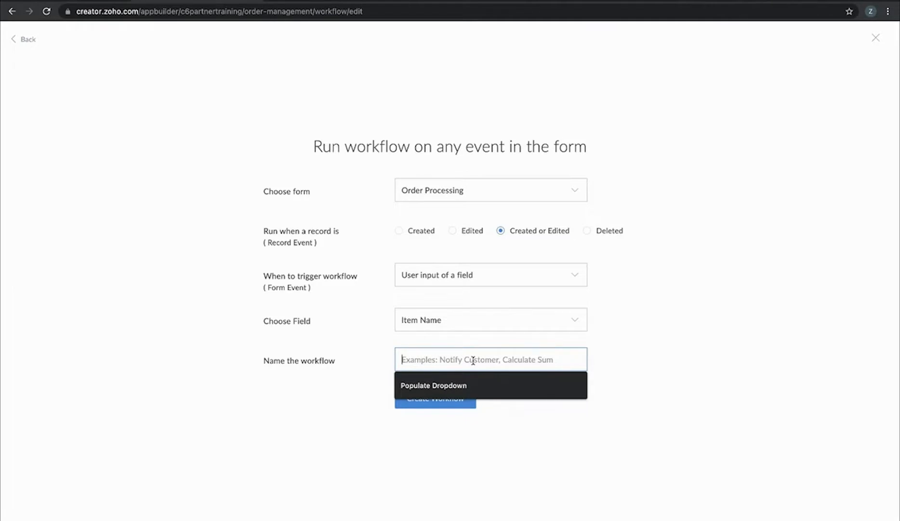
pyautogui.write('populate Detail')
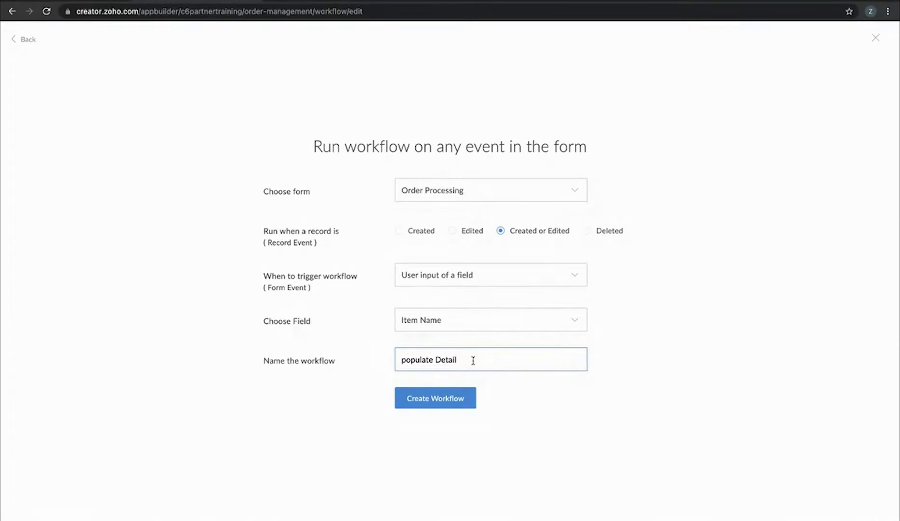
pyautogui.click(455, 403)
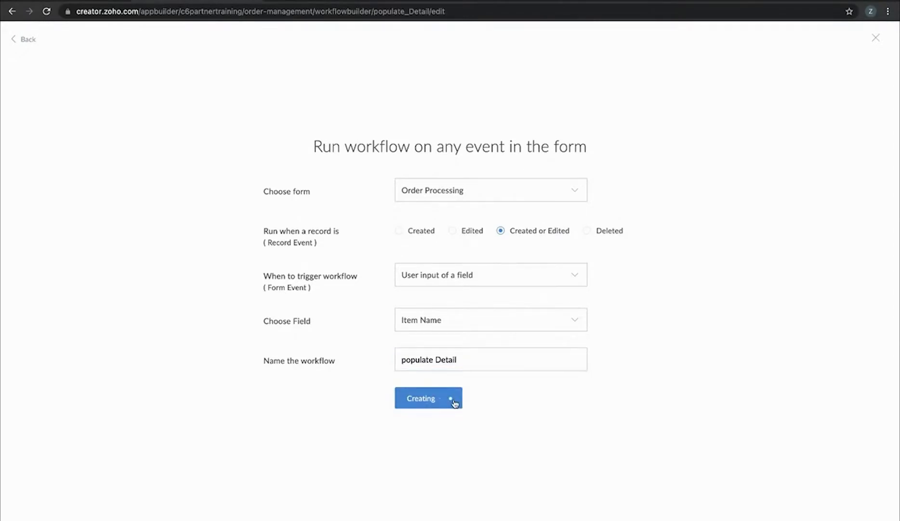
pyautogui.click(288, 124)
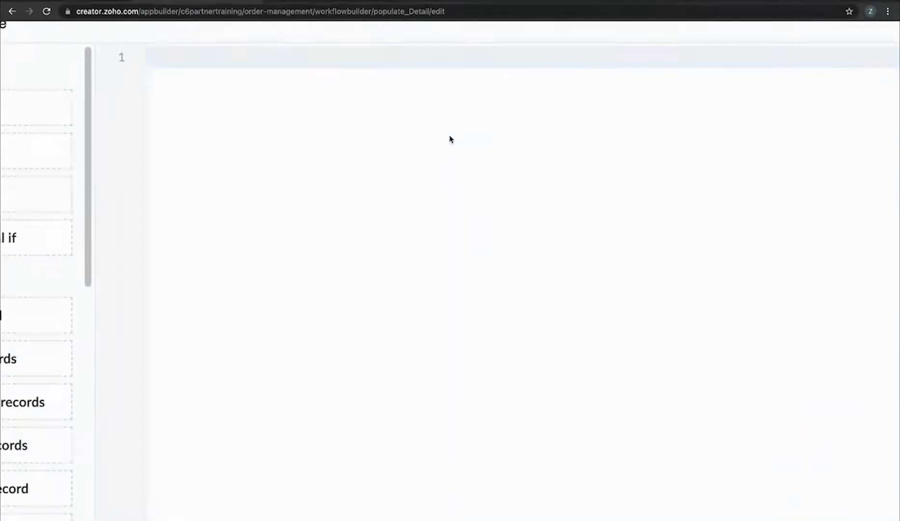
# Write the fetch line: fet = Inventory[Item_Name == row.Item_Name];
pyautogui.write('fet = iIn')
pyautogui.press('Return')
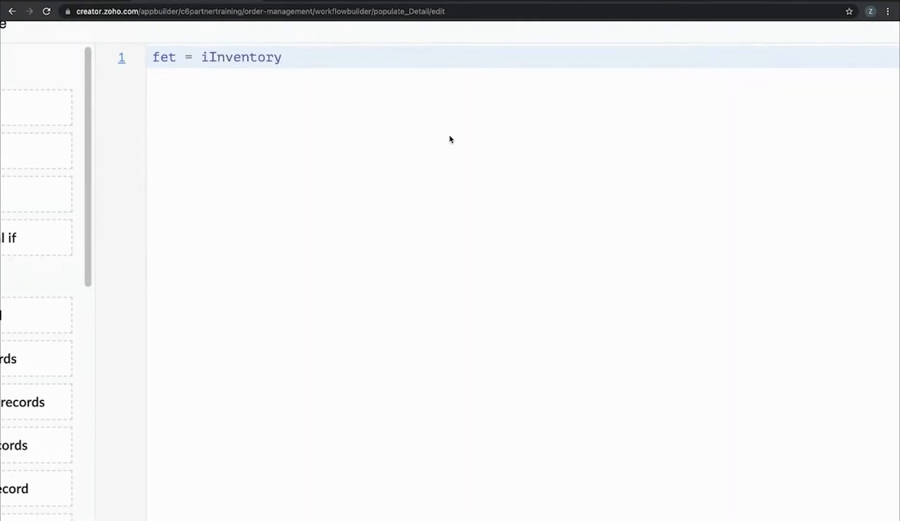
pyautogui.press('Home')
pyautogui.press('Right')
pyautogui.press('Right')
pyautogui.press('Right')
pyautogui.press('Right')
pyautogui.press('Right')
pyautogui.press('Right')
pyautogui.press('Right')
pyautogui.press('BackSpace')
pyautogui.press('End')
pyautogui.write('[It')
pyautogui.press('Return')
pyautogui.write('== row')
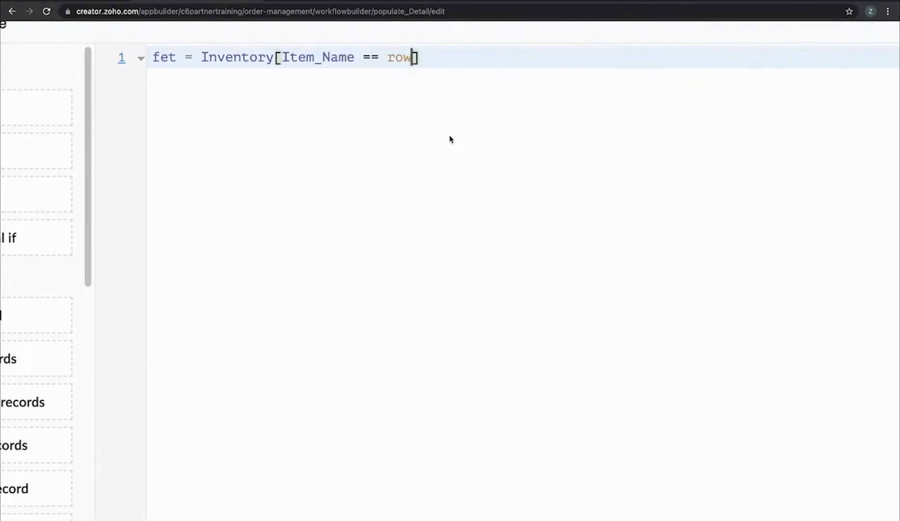
pyautogui.write('.I')
pyautogui.press('Return')
pyautogui.press('Right')
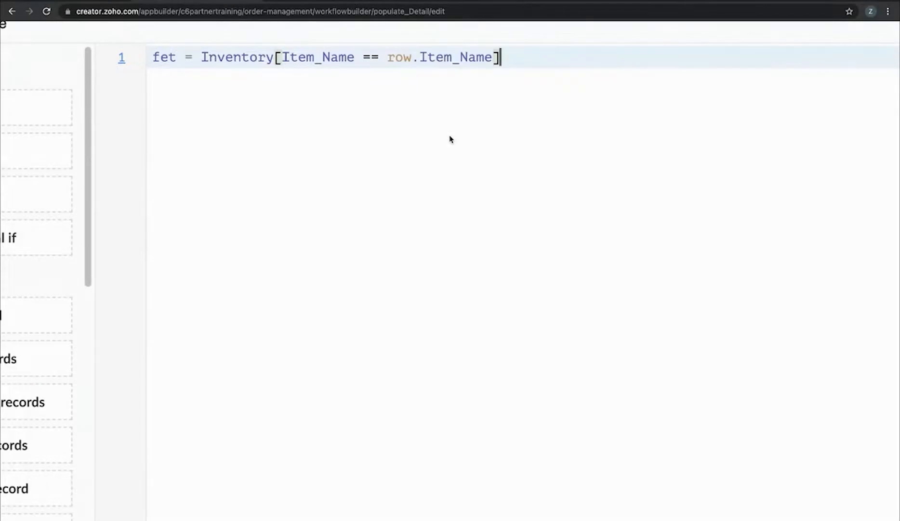
pyautogui.write(';')
# Add lines setting row.Available_Quantity and row.Price from fet, then save the script
pyautogui.press('Return')
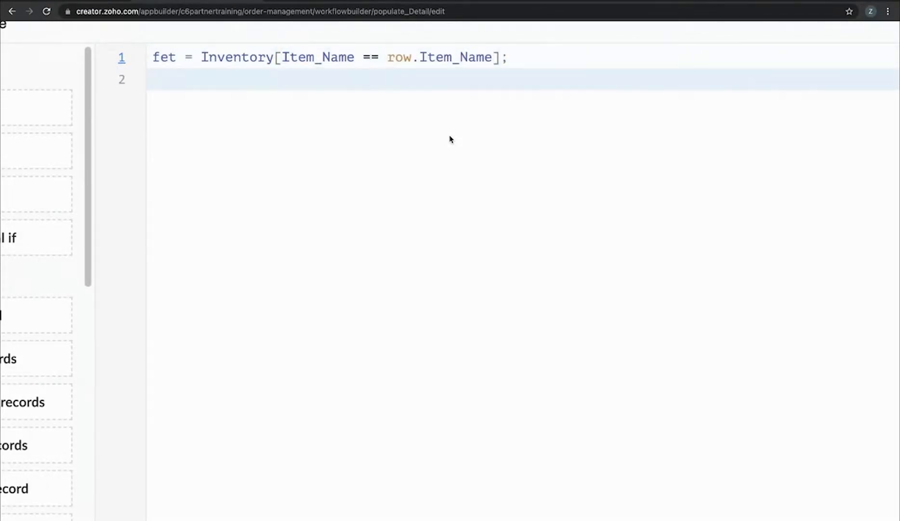
pyautogui.write('row.av')
pyautogui.press('Return')
pyautogui.write('= fet.a')
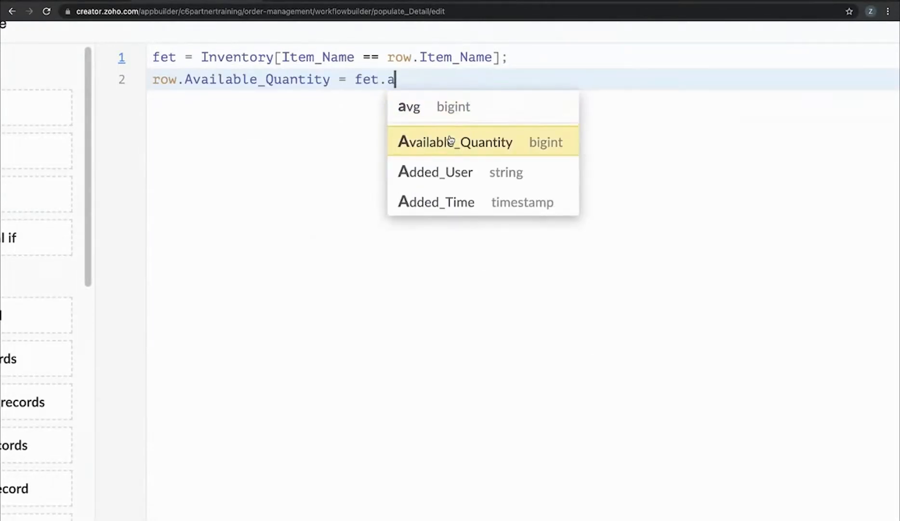
pyautogui.click(450, 140)
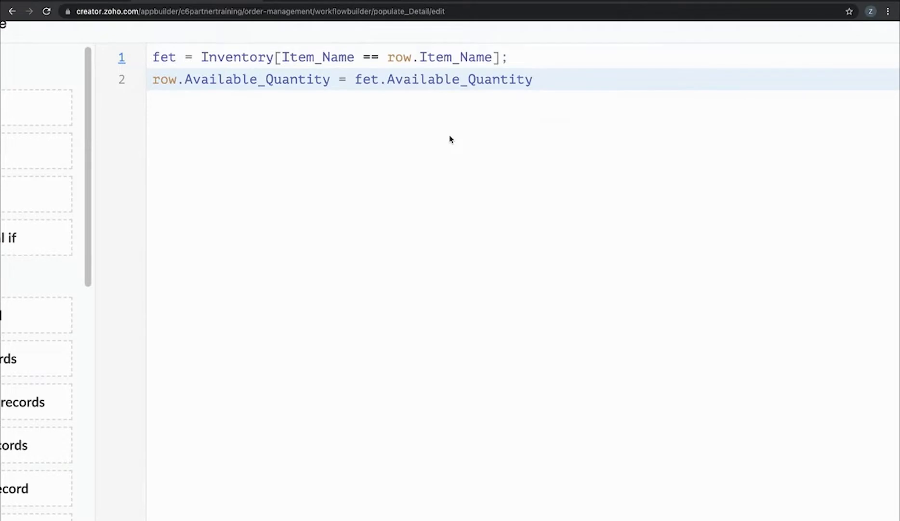
pyautogui.write(';')
pyautogui.press('Return')
pyautogui.write('row.p')
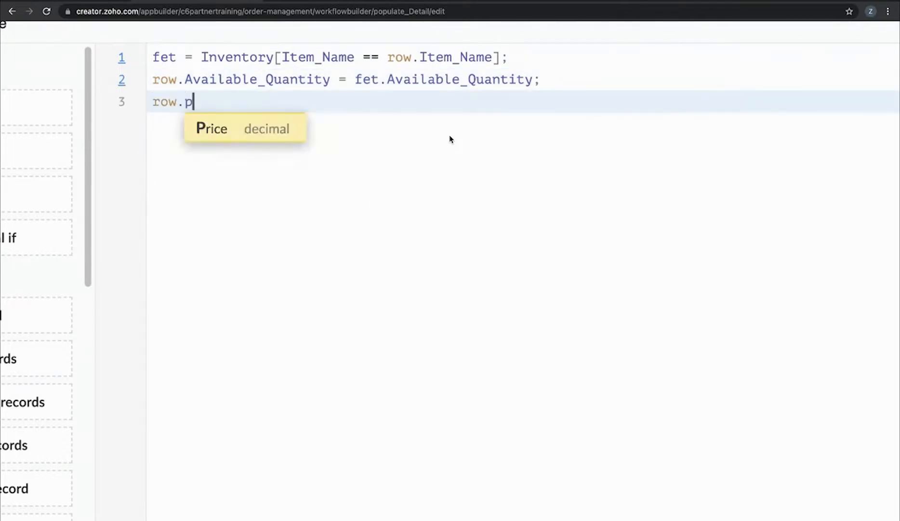
pyautogui.press('Return')
pyautogui.write('= fe')
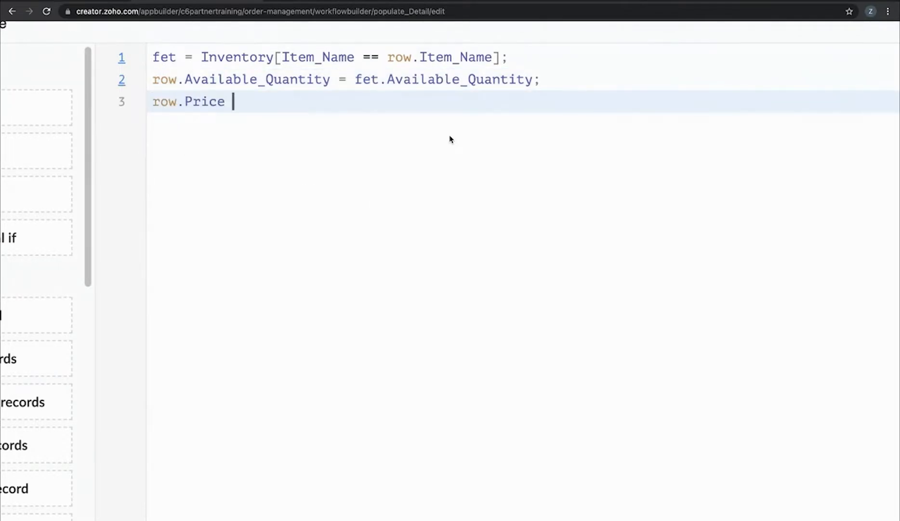
pyautogui.write('t')
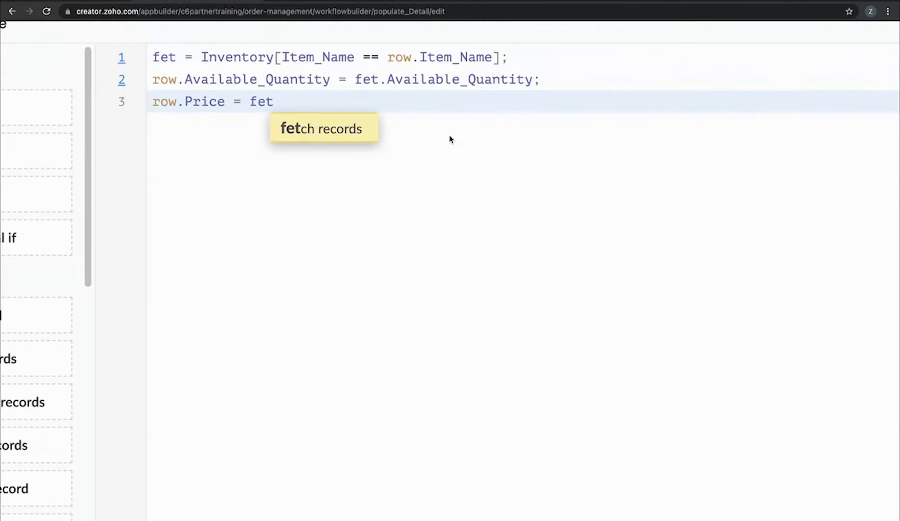
pyautogui.write('.Price;')
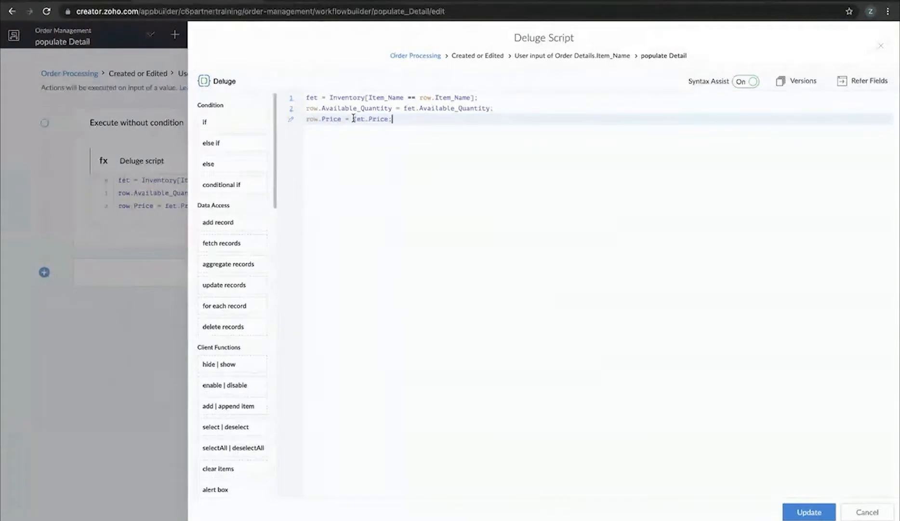
pyautogui.click(393, 119)
pyautogui.click(819, 512)
pyautogui.click(321, 1)
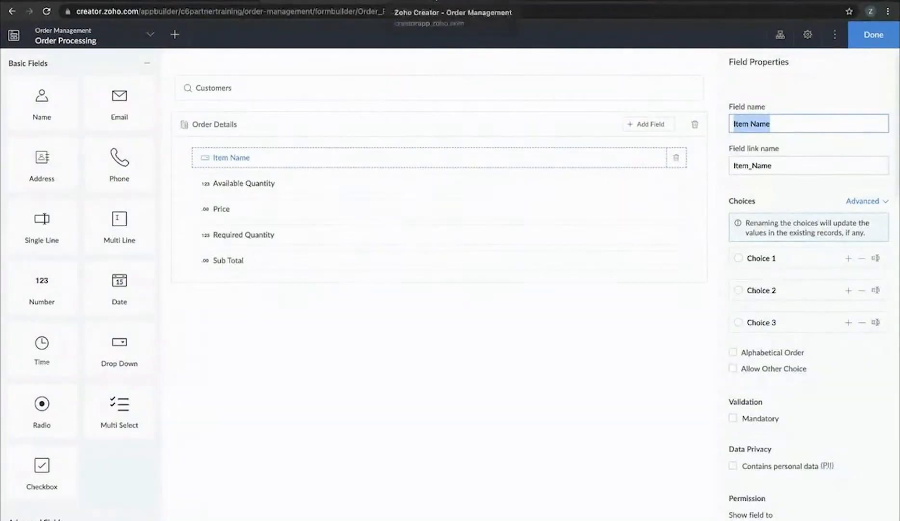
# Reload the live app and submit Inventory item A with quantity 100 and price 10
pyautogui.click(405, 1)
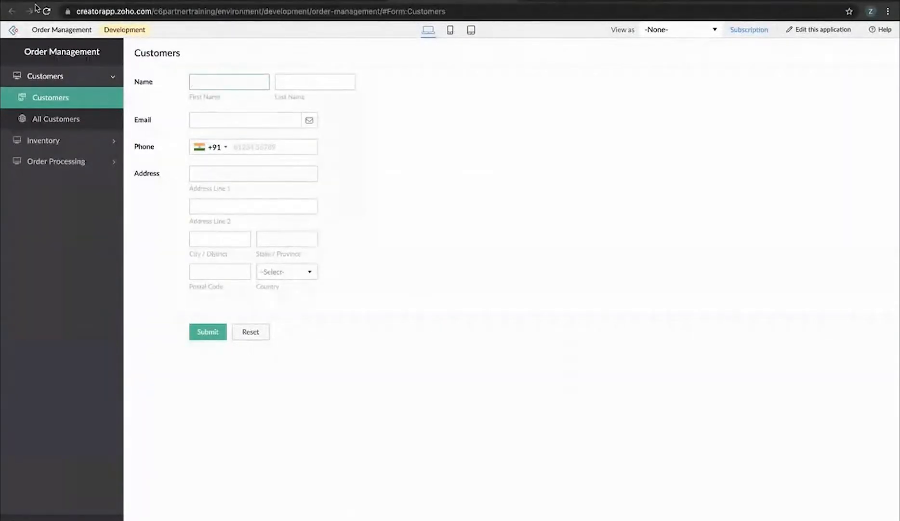
pyautogui.click(48, 11)
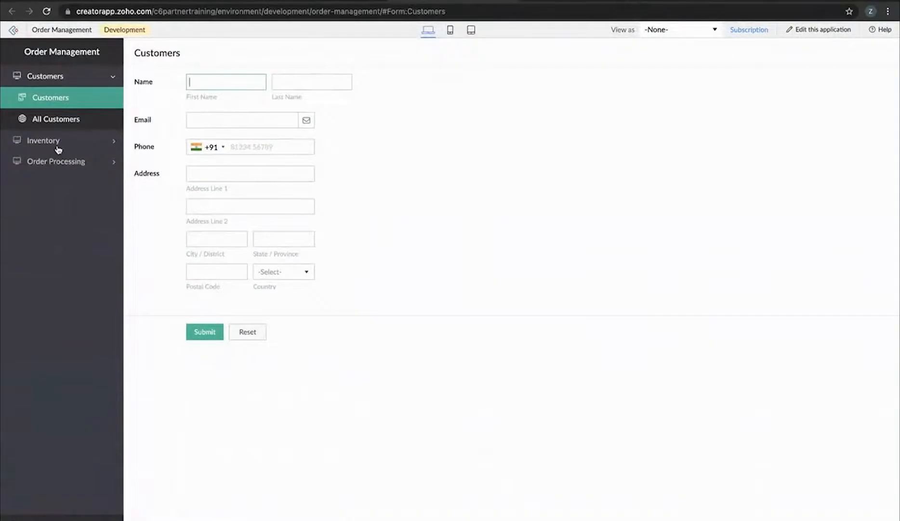
pyautogui.click(54, 140)
pyautogui.click(57, 126)
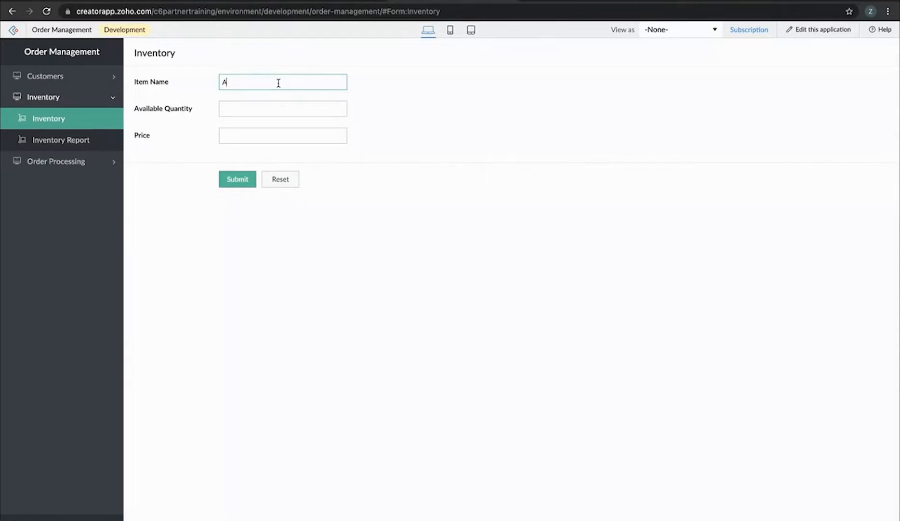
pyautogui.click(260, 110)
pyautogui.write('100')
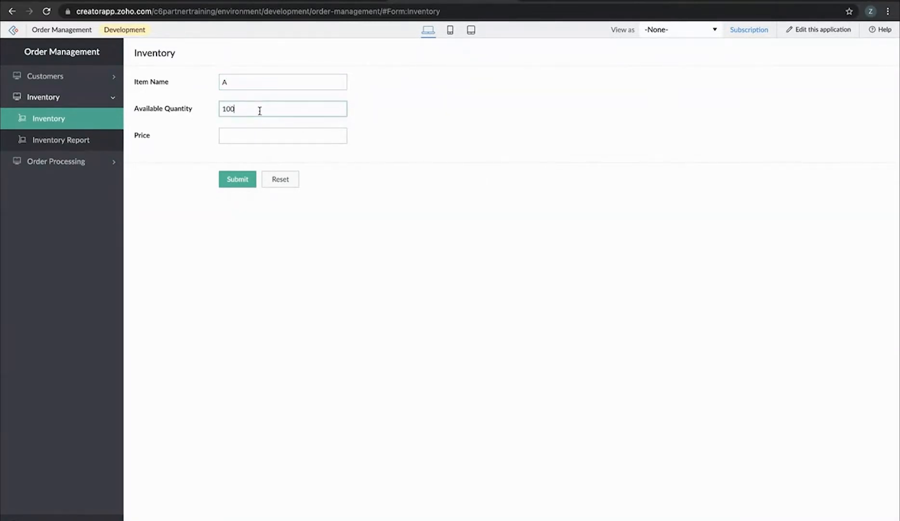
pyautogui.click(247, 130)
pyautogui.write('10')
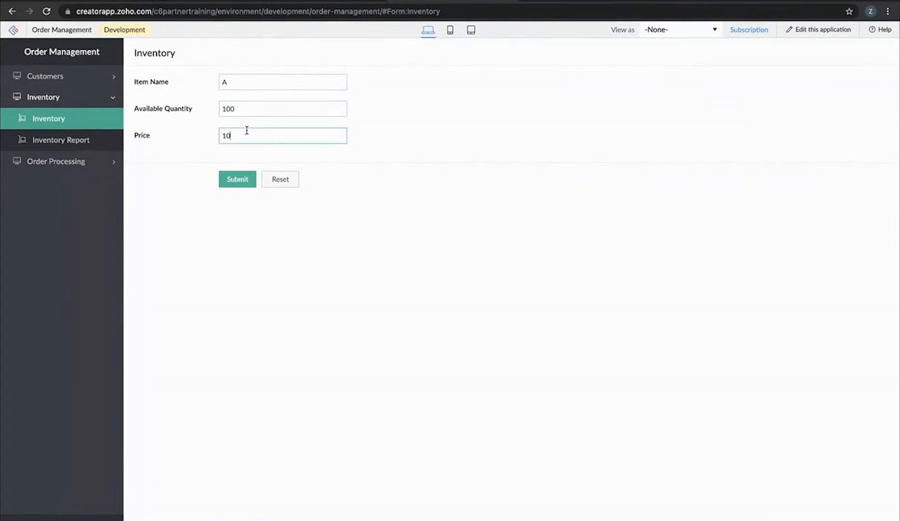
pyautogui.click(241, 183)
# Submit Inventory items B and C, each with quantity 100, priced 20 and 30
pyautogui.click(243, 84)
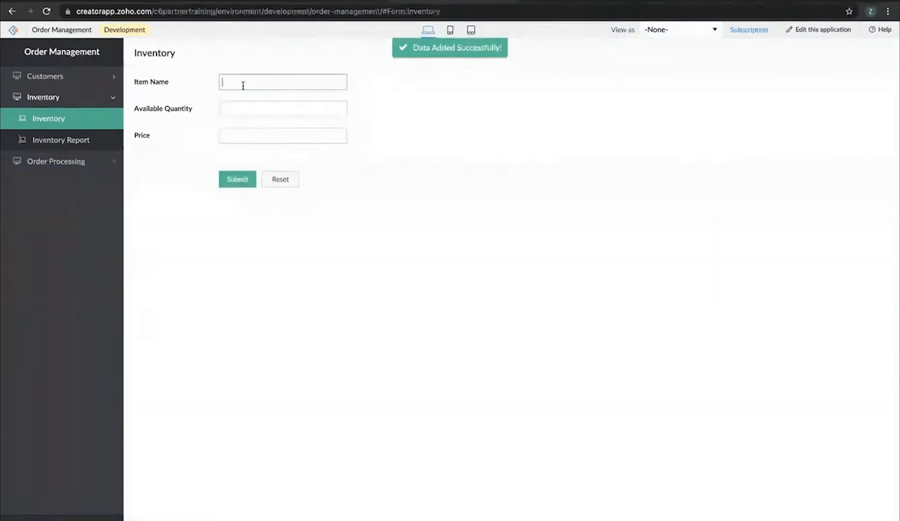
pyautogui.write('B')
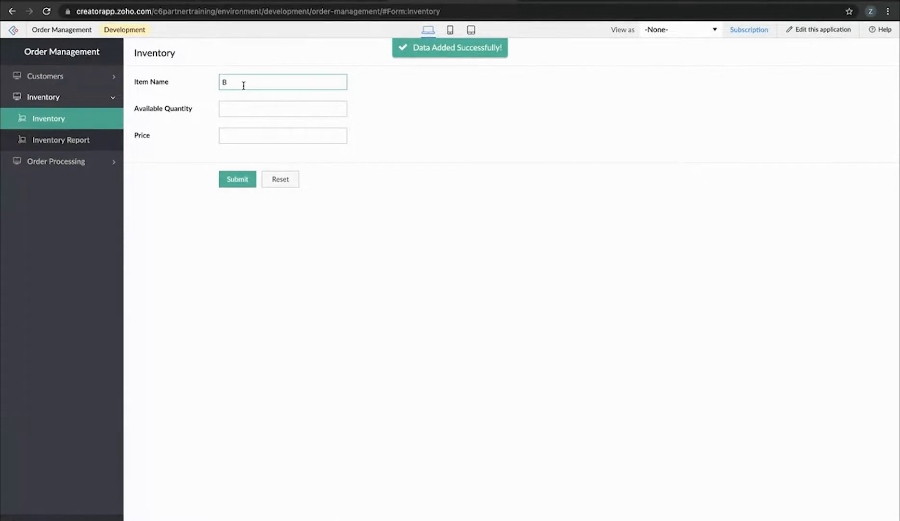
pyautogui.click(245, 108)
pyautogui.click(245, 136)
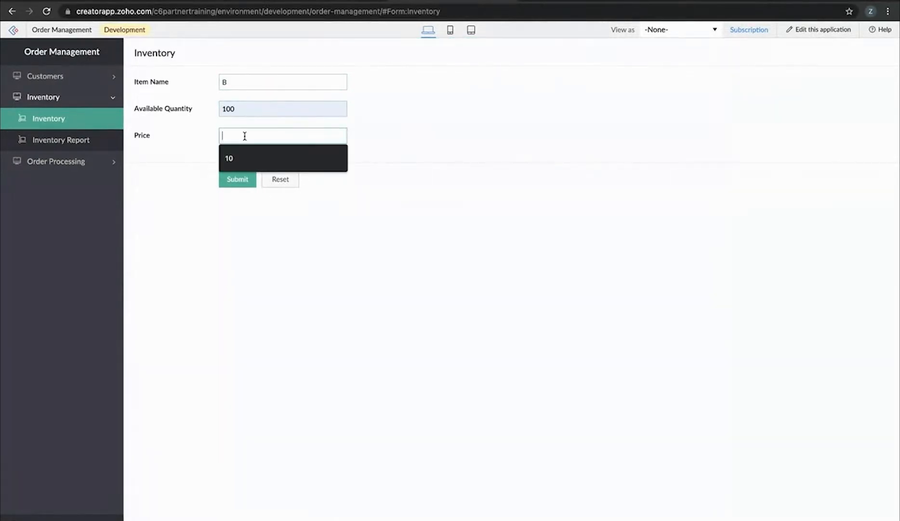
pyautogui.write('20')
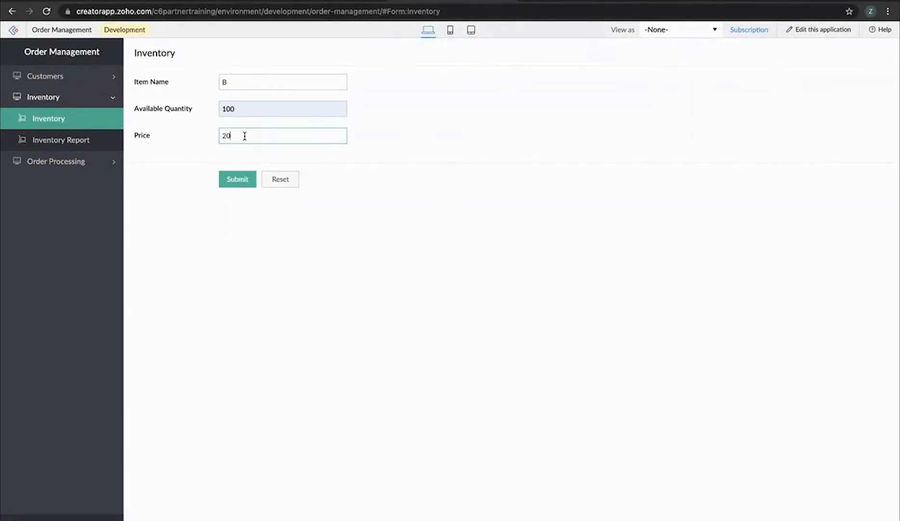
pyautogui.click(238, 179)
pyautogui.click(249, 86)
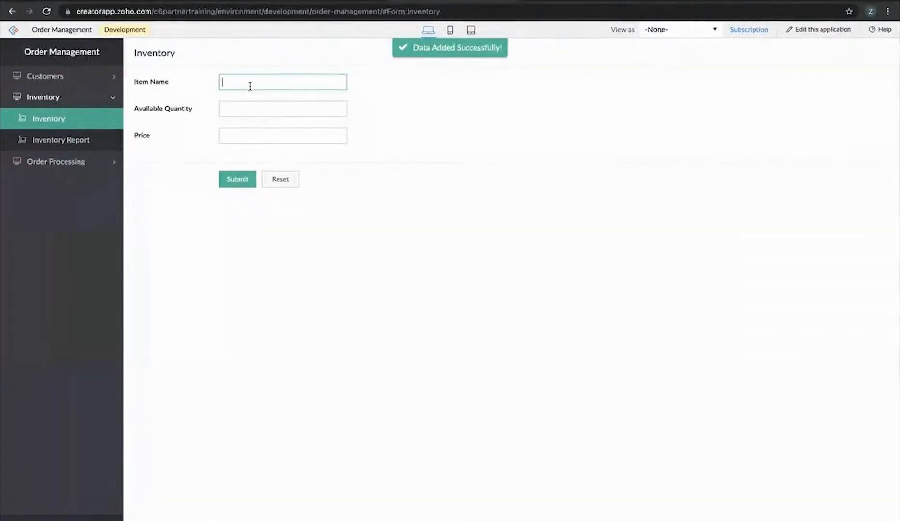
pyautogui.write('C')
pyautogui.click(248, 108)
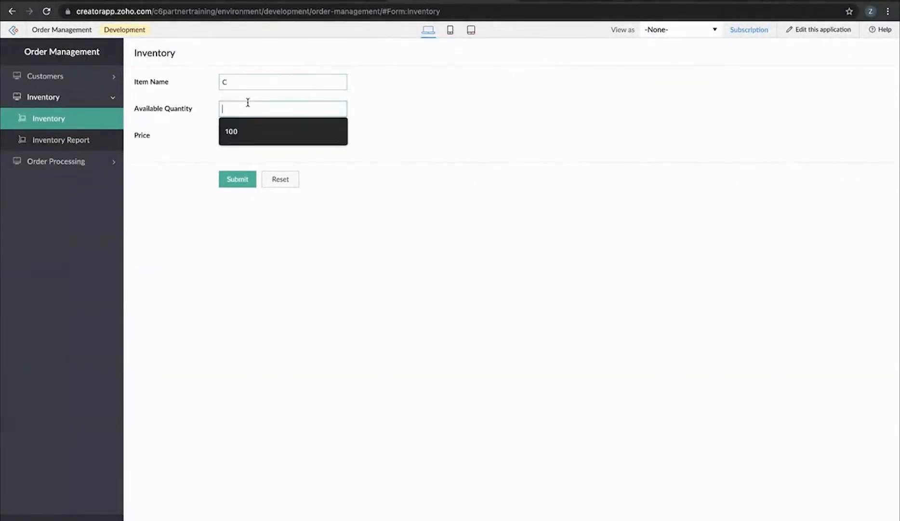
pyautogui.click(248, 136)
pyautogui.click(245, 134)
pyautogui.write('30')
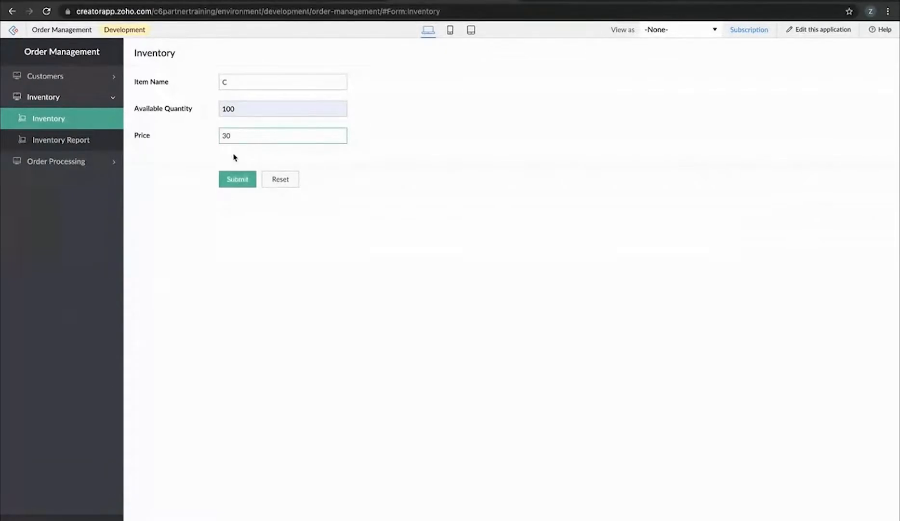
pyautogui.click(227, 178)
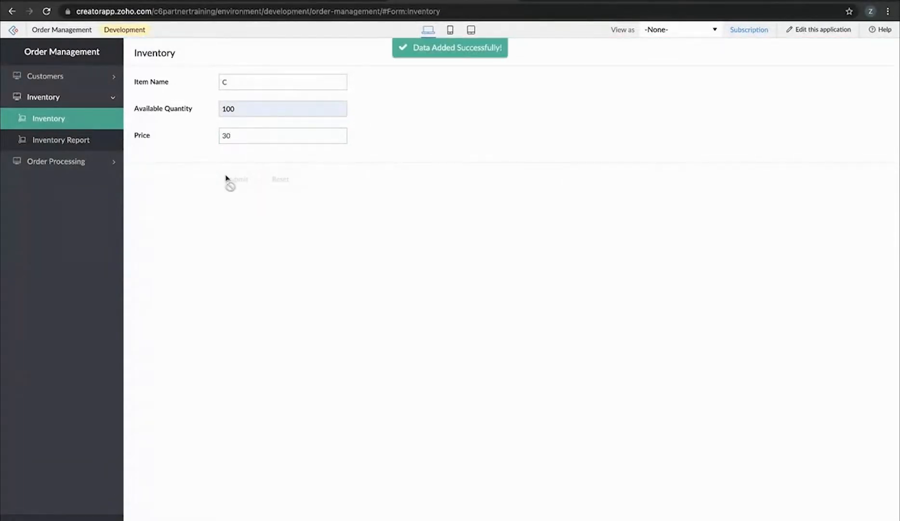
# Check the three items in the Inventory Report
pyautogui.click(72, 138)
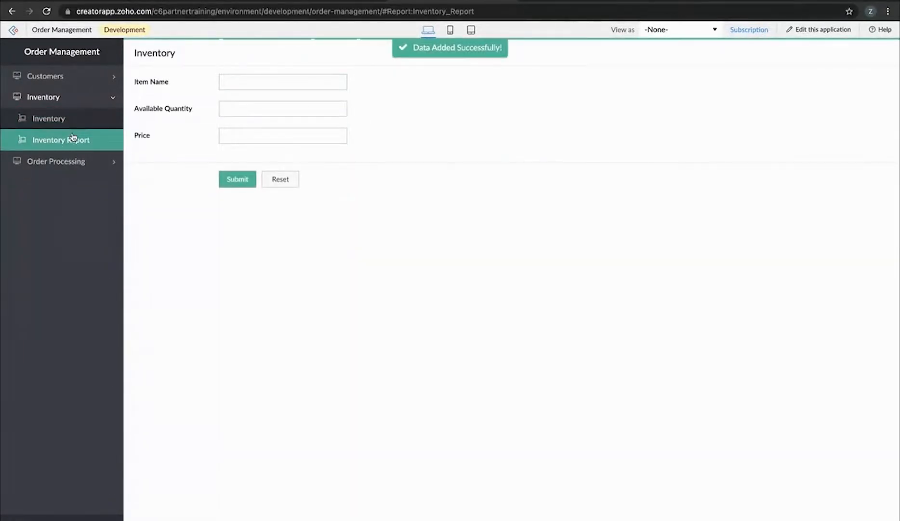
pyautogui.click(74, 161)
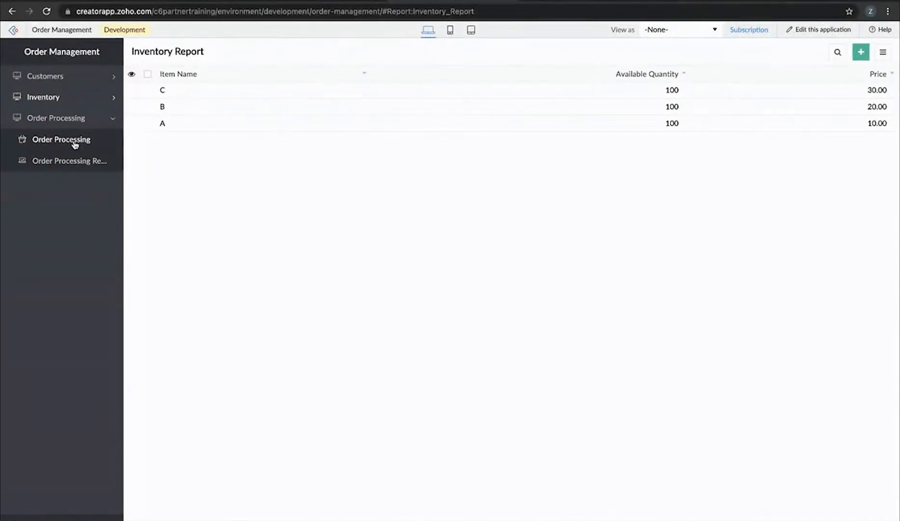
pyautogui.click(75, 141)
# Add a new customer from the Customers dropdown, entering first and last name, e-mail and phone number
pyautogui.click(235, 81)
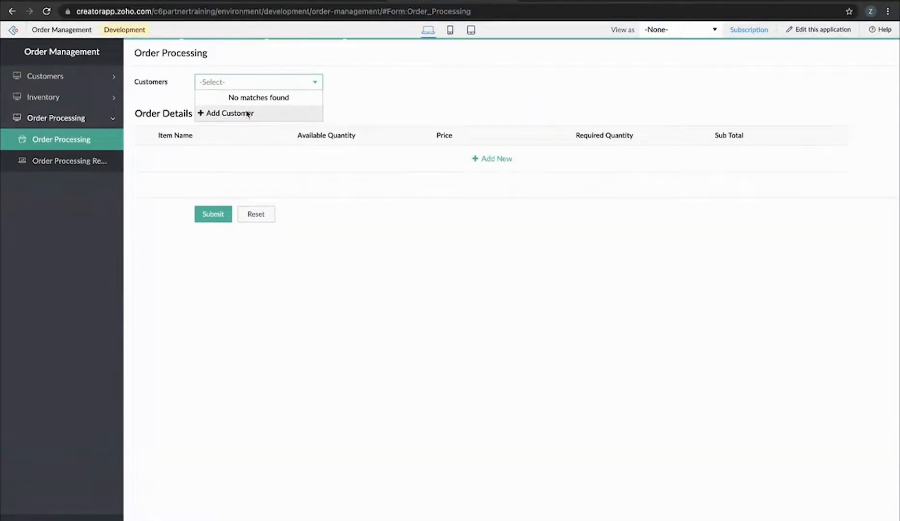
pyautogui.click(246, 113)
pyautogui.press('Tab')
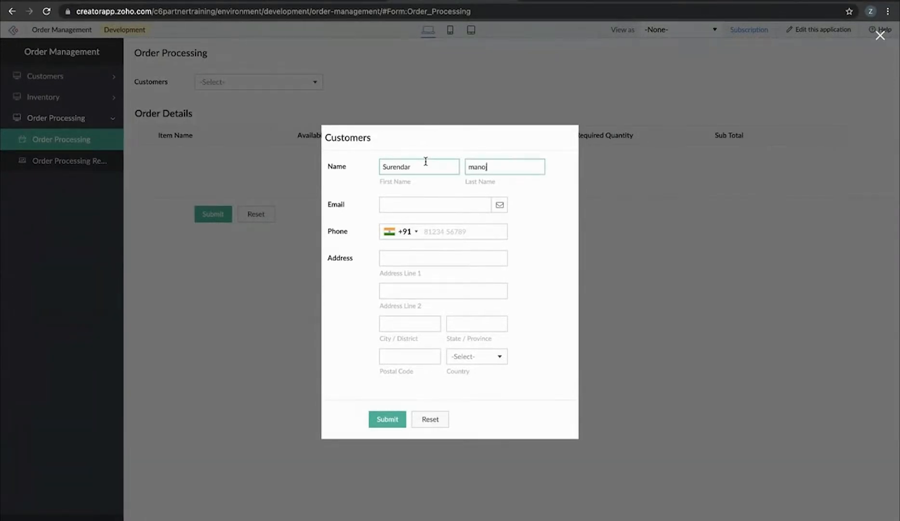
pyautogui.click(405, 203)
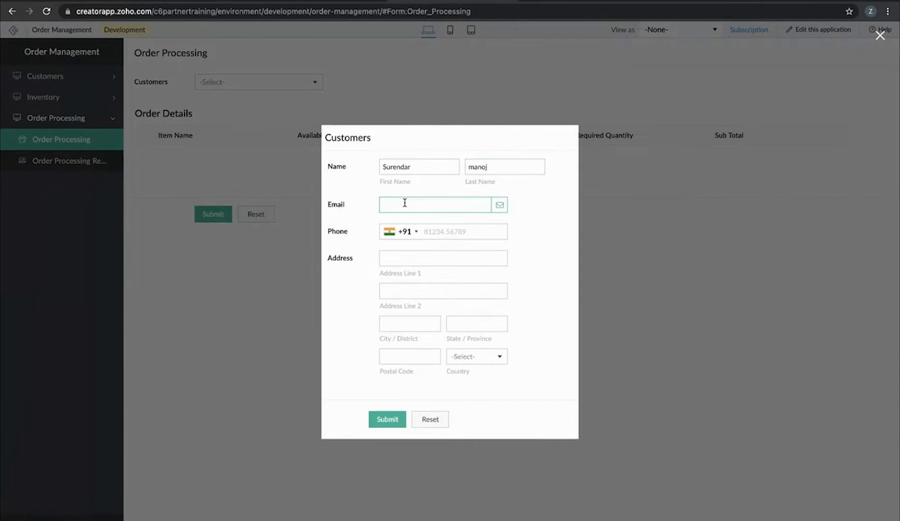
pyautogui.click(459, 231)
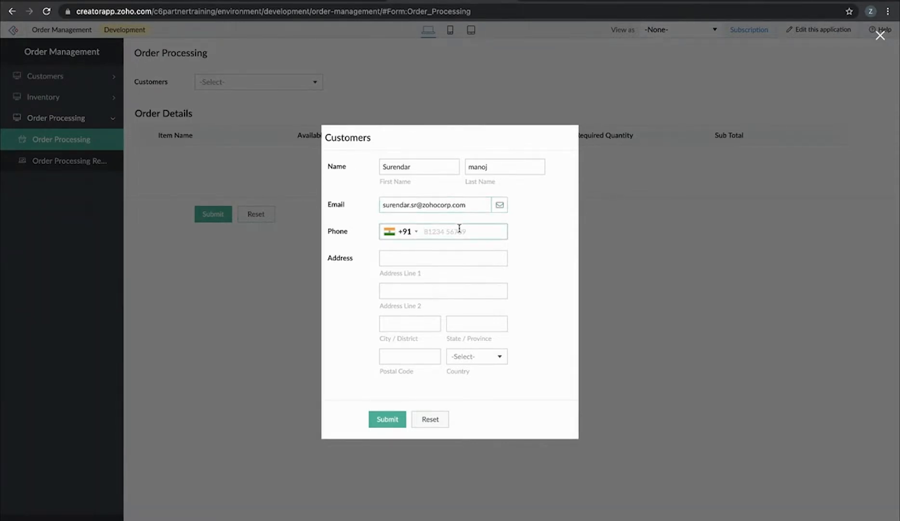
pyautogui.write('9999999999')
# Fill in the customer's address lines, city and state, and submit the new customer
pyautogui.click(443, 259)
pyautogui.write('Address1,')
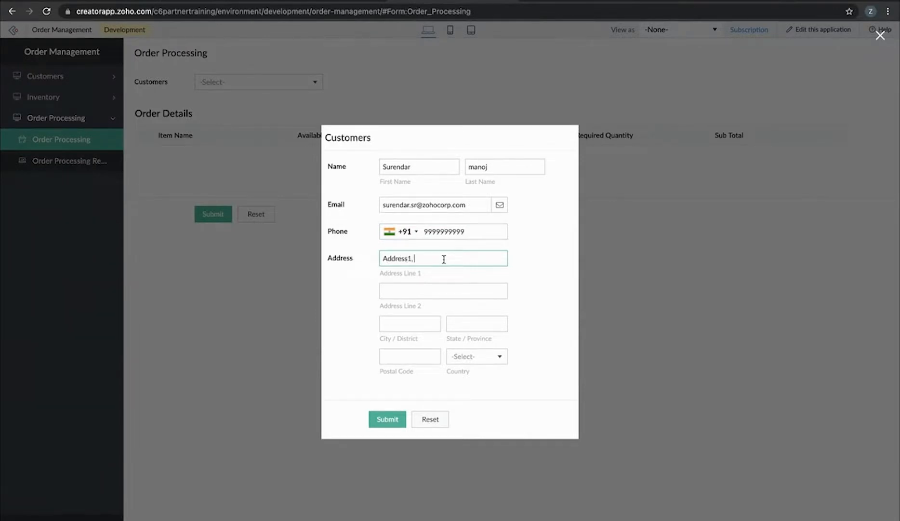
pyautogui.click(439, 289)
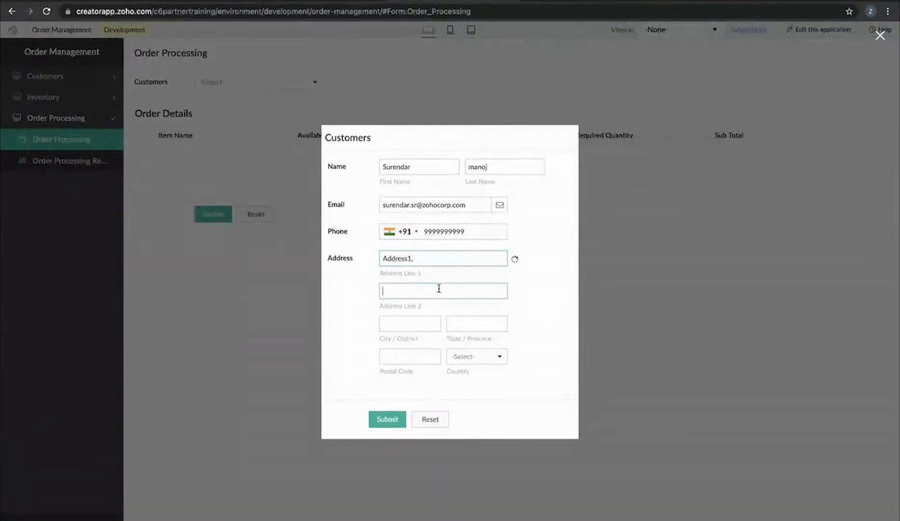
pyautogui.write('Address 2,')
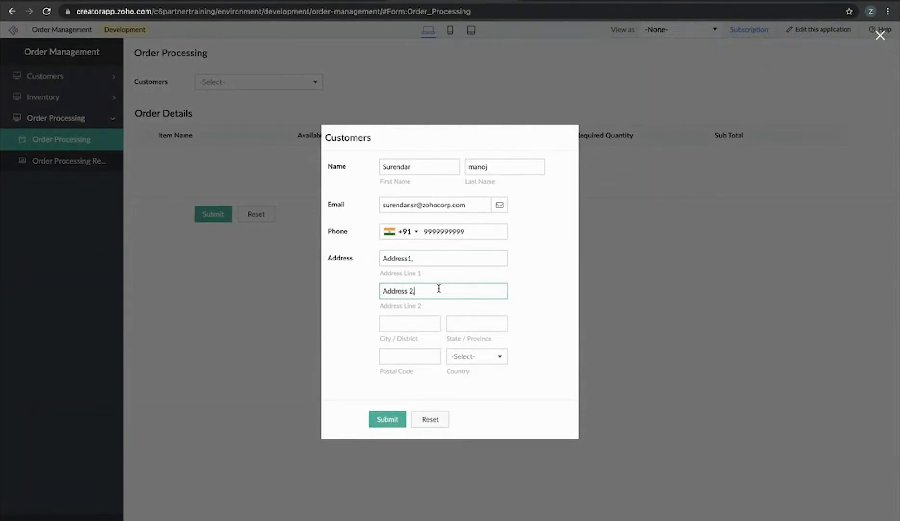
pyautogui.click(414, 322)
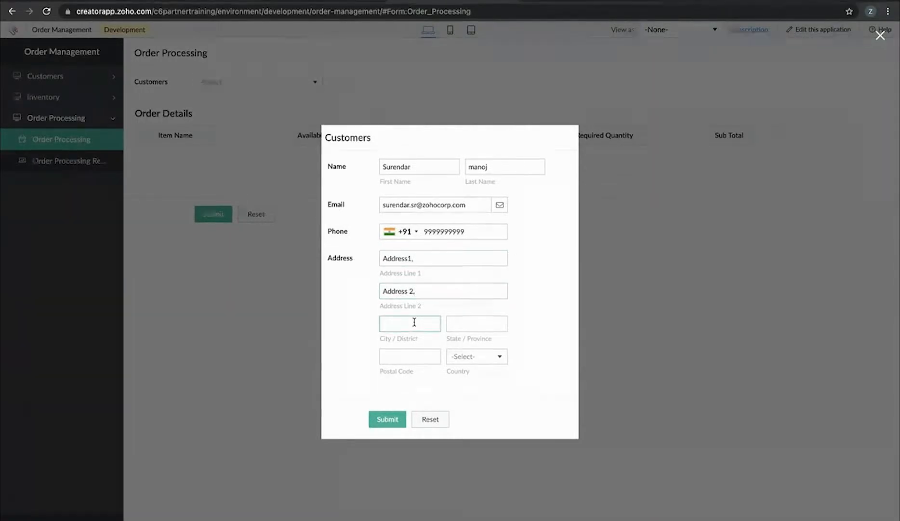
pyautogui.write('Tut')
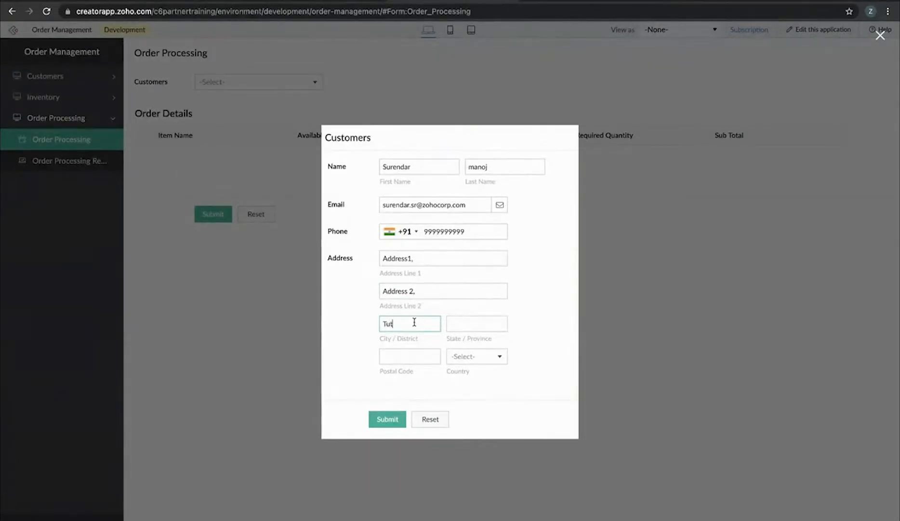
pyautogui.write('icorin')
pyautogui.click(415, 355)
pyautogui.click(478, 327)
pyautogui.write('TN')
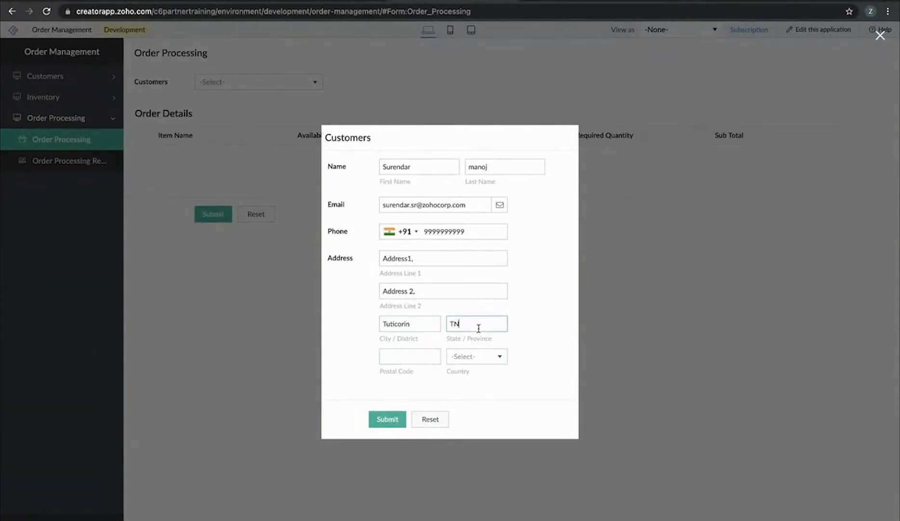
pyautogui.click(384, 421)
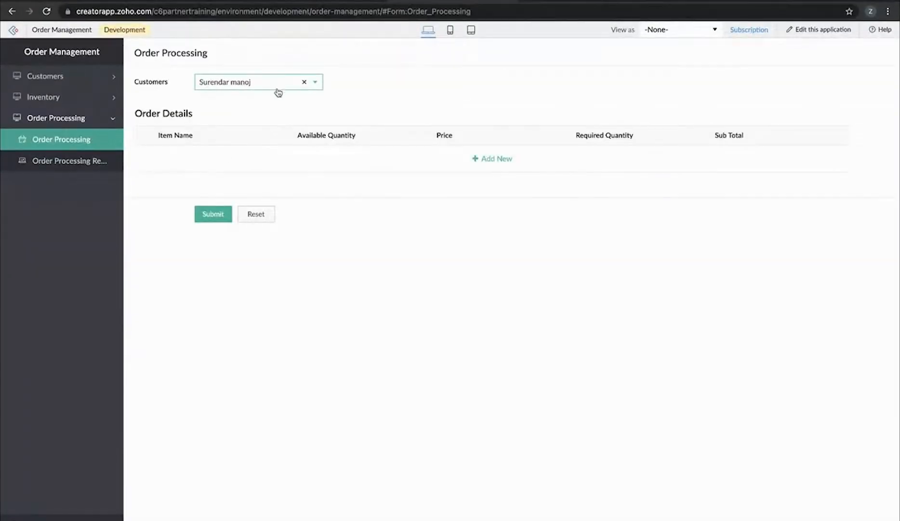
pyautogui.click(278, 88)
# Add Order Details rows for items A, B and C, then reset the order form
pyautogui.click(465, 157)
pyautogui.click(487, 158)
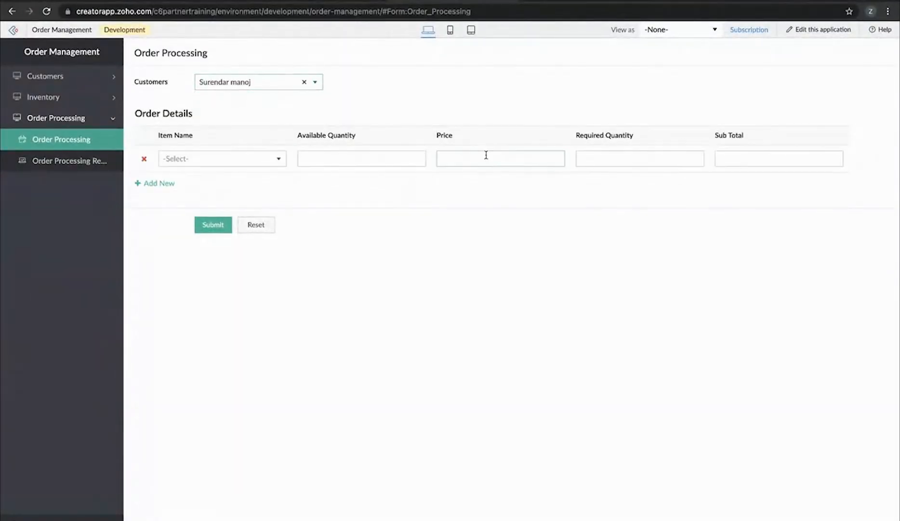
pyautogui.click(224, 158)
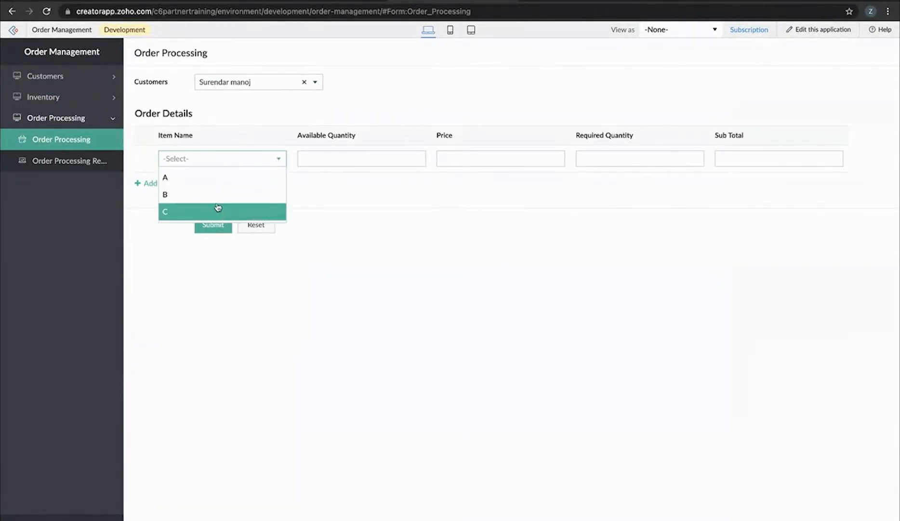
pyautogui.click(230, 180)
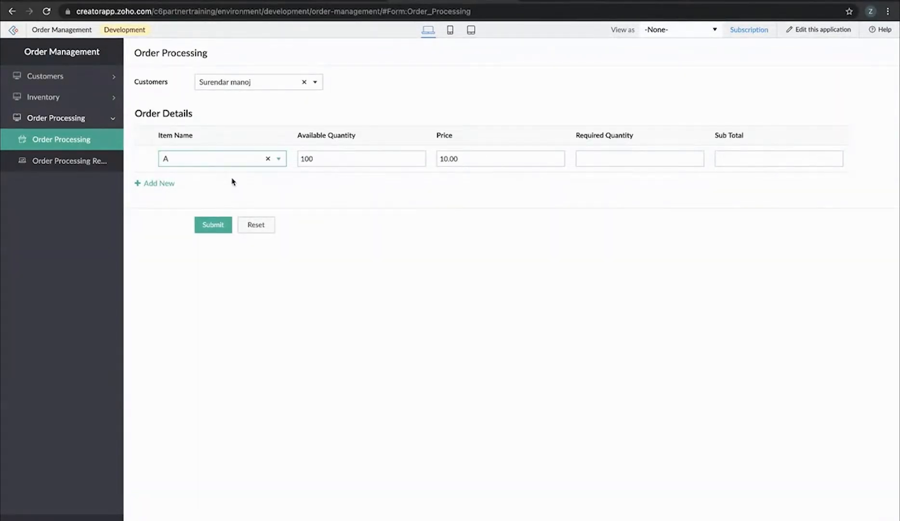
pyautogui.click(165, 182)
pyautogui.click(177, 185)
pyautogui.click(200, 223)
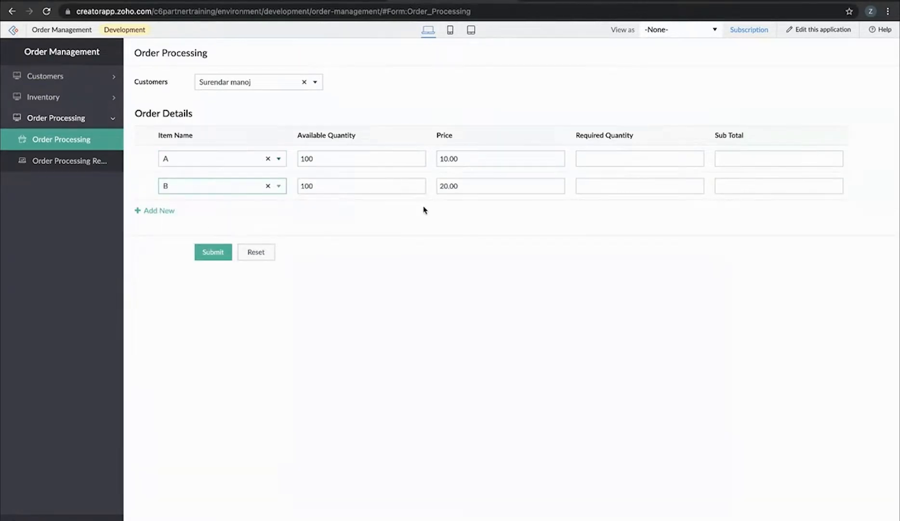
pyautogui.click(159, 211)
pyautogui.click(206, 224)
pyautogui.click(209, 264)
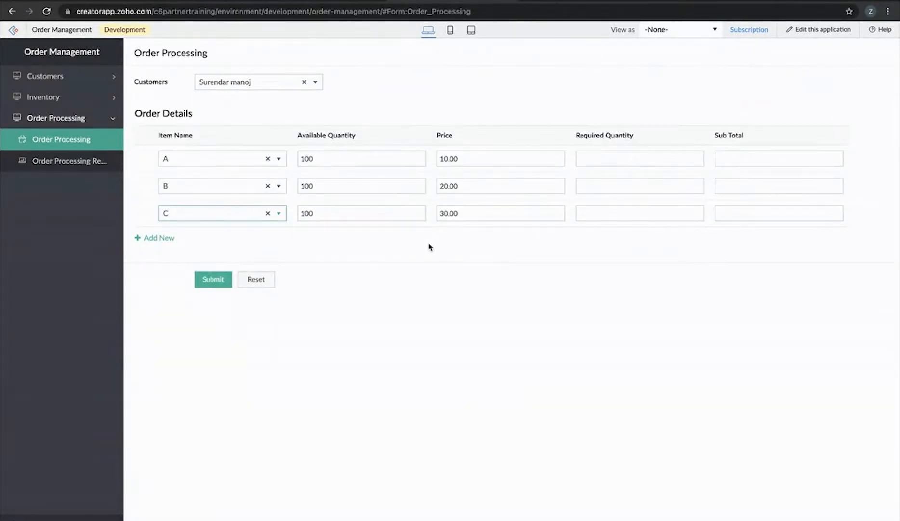
pyautogui.click(272, 280)
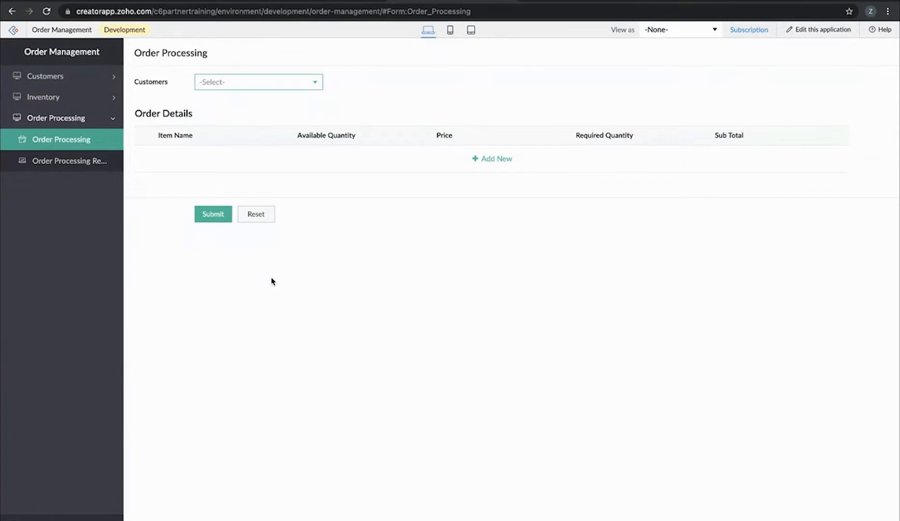
pyautogui.click(97, 1)
# Reload Environments, choose Publish to Stage, select Order Management and continue to its changes
pyautogui.click(46, 11)
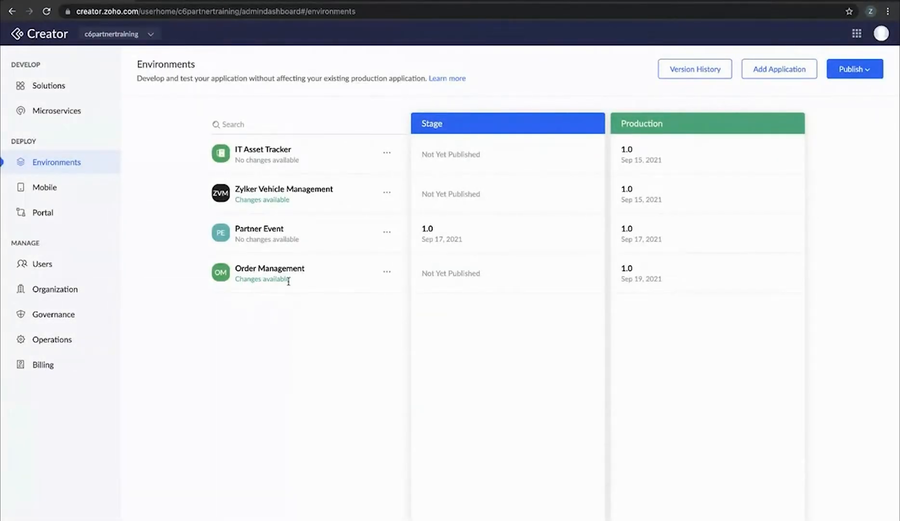
pyautogui.click(851, 71)
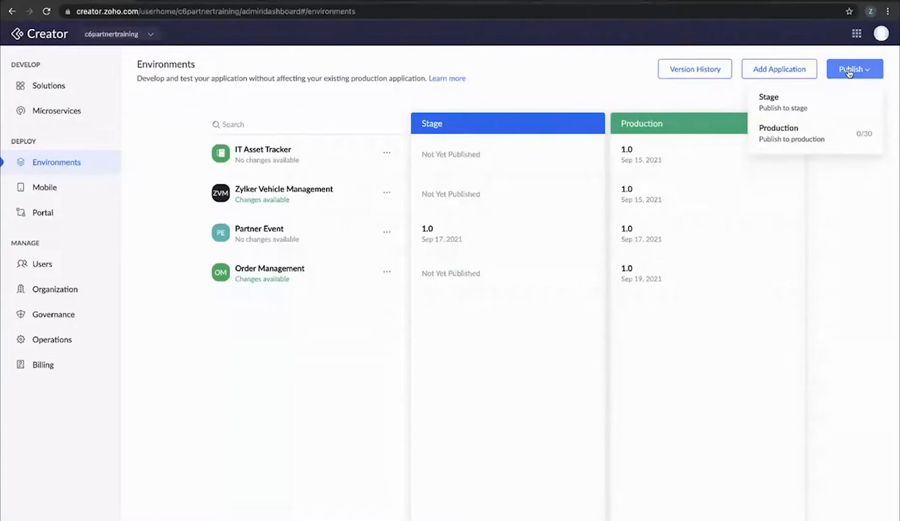
pyautogui.click(822, 108)
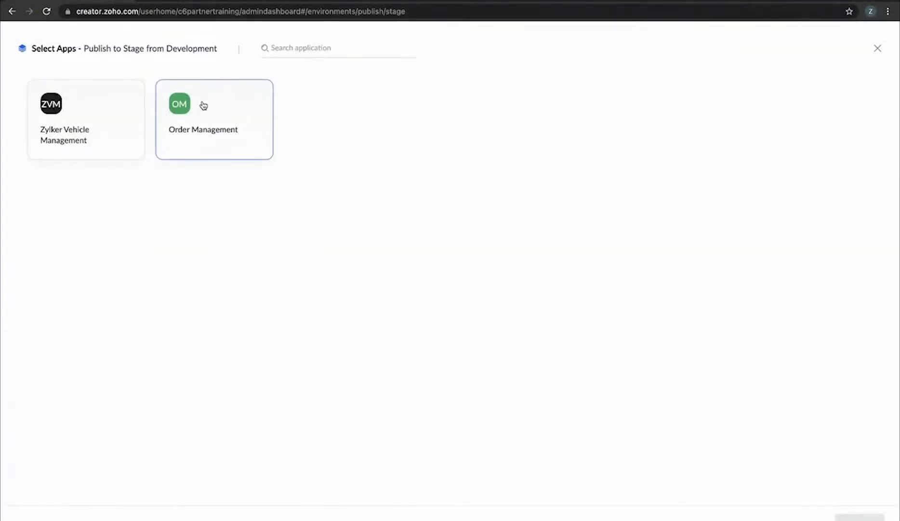
pyautogui.click(203, 106)
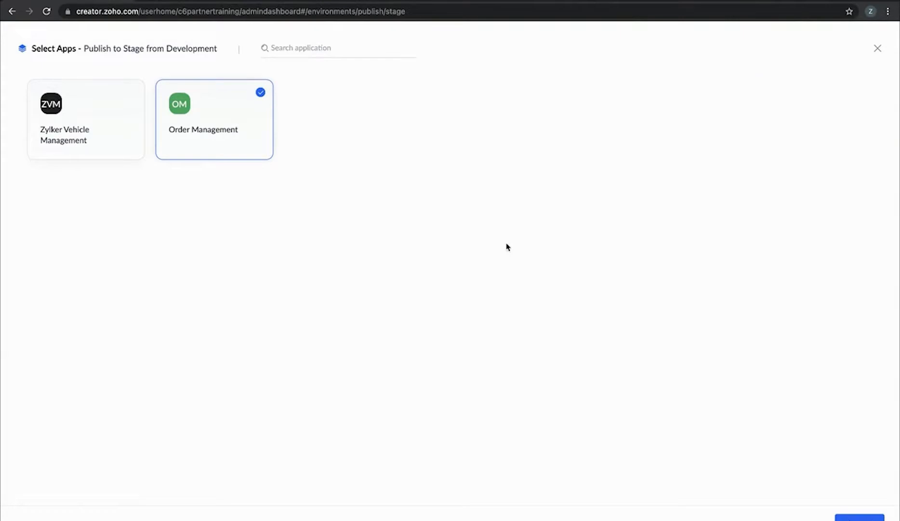
pyautogui.click(858, 517)
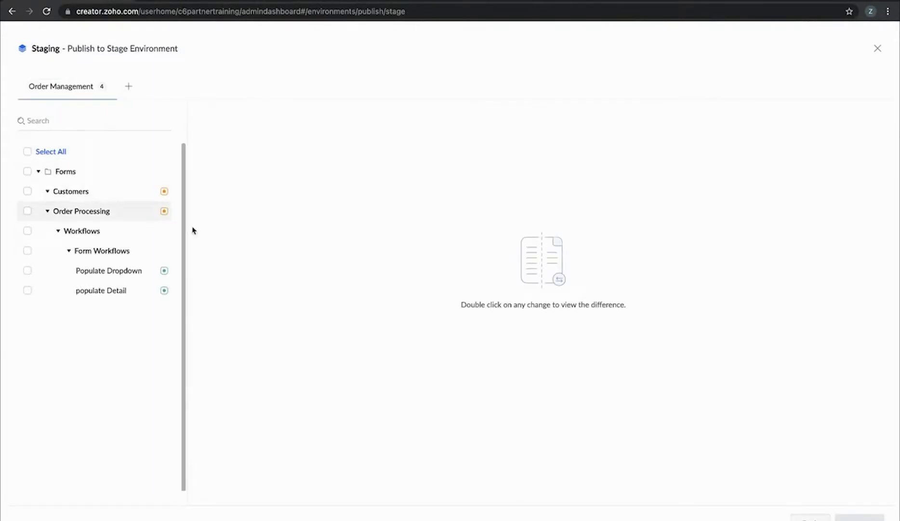
# Select all Order Management changes and continue to the version details
pyautogui.scroll(5, 198, 230)
pyautogui.hscroll(-6, 198, 231)
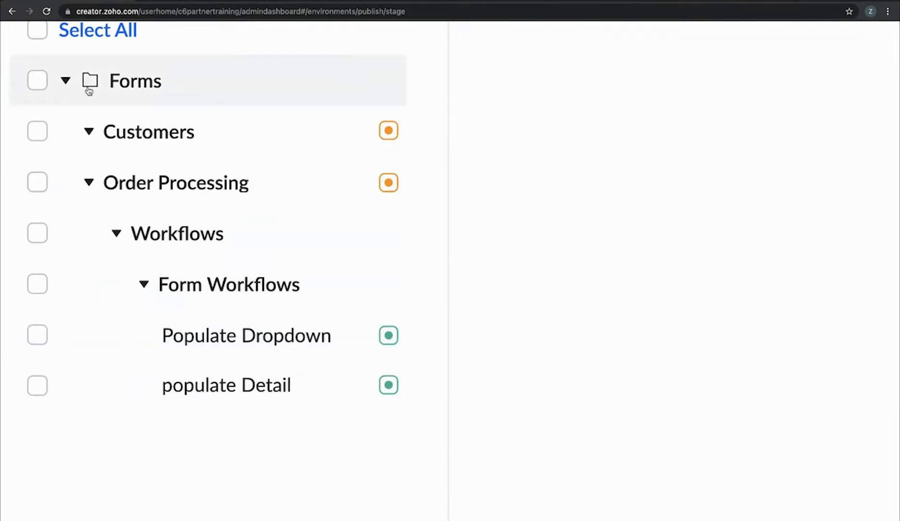
pyautogui.click(38, 31)
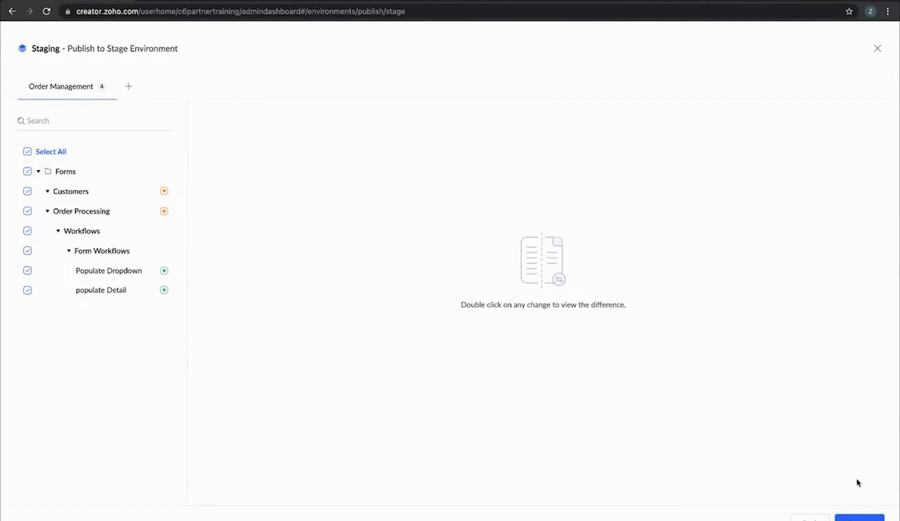
pyautogui.click(868, 518)
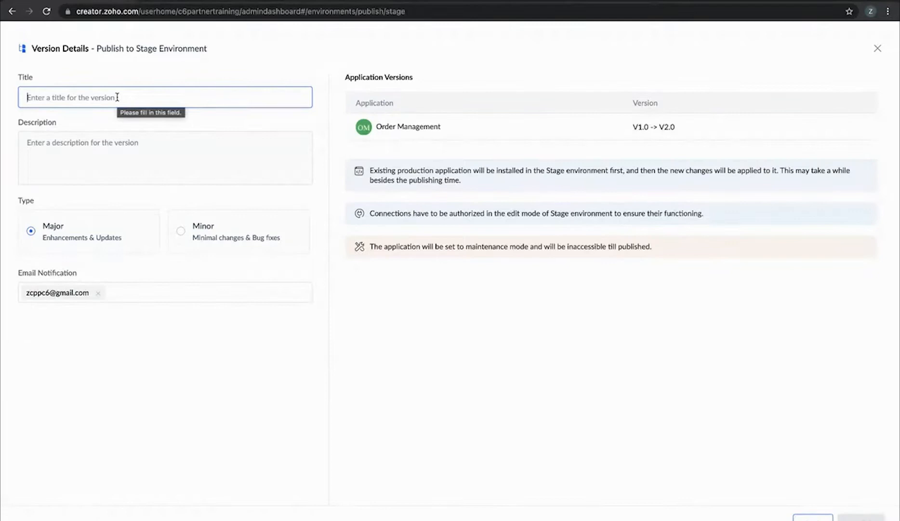
# Set title and description to 'Added Workflow', add notification recipients, and publish the Major version
pyautogui.write('Added ')
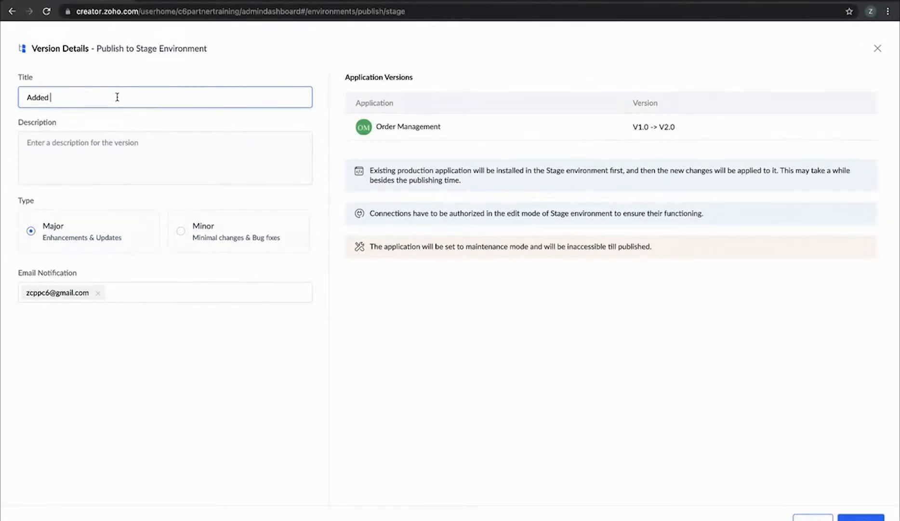
pyautogui.write('Workflow')
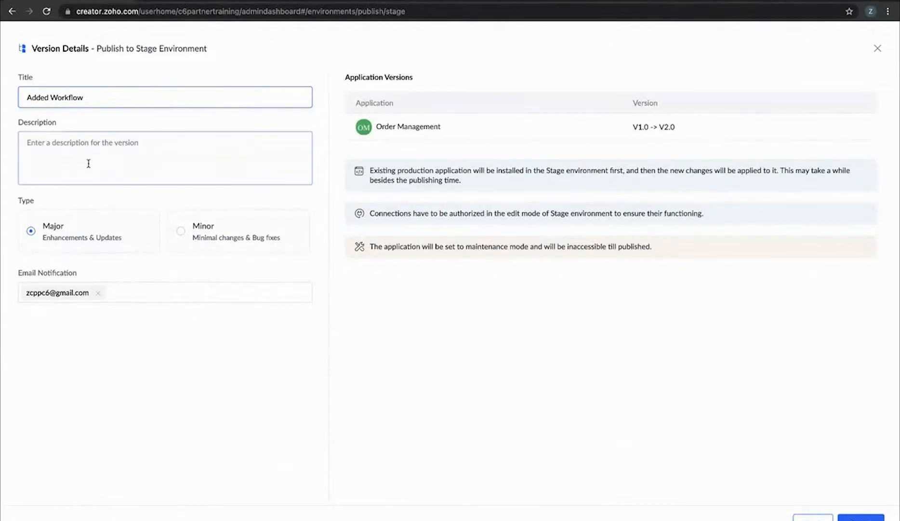
pyautogui.tripleClick(23, 97)
pyautogui.press('super+c')
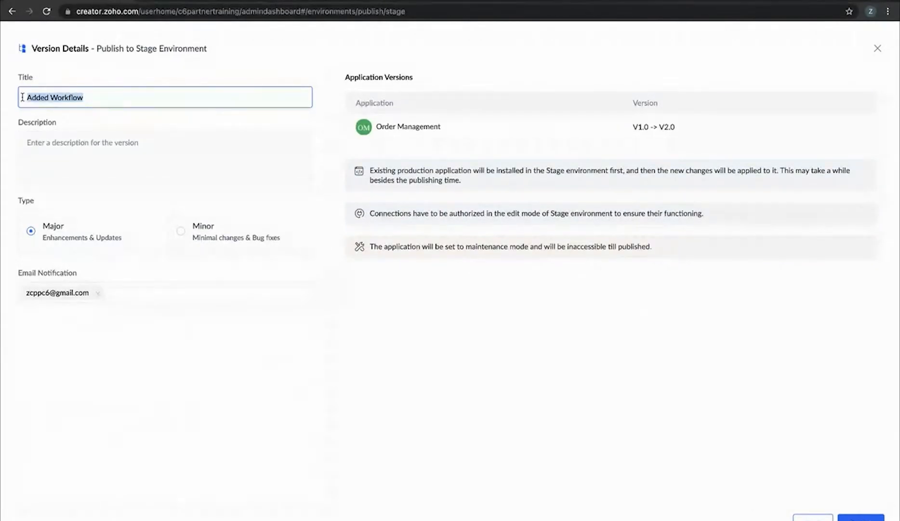
pyautogui.click(68, 156)
pyautogui.press('super+v')
pyautogui.scroll(5, 111, 242)
pyautogui.scroll(-5, 111, 242)
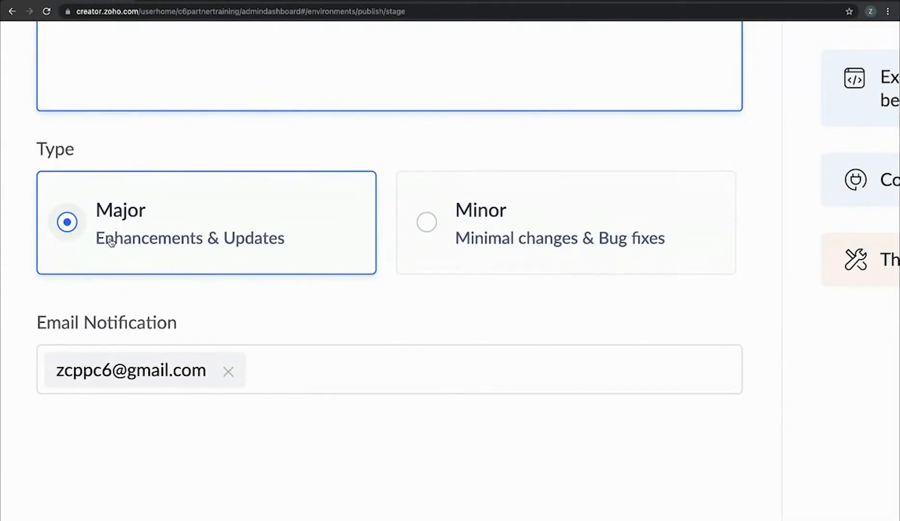
pyautogui.hotkey('ctrl', '0')
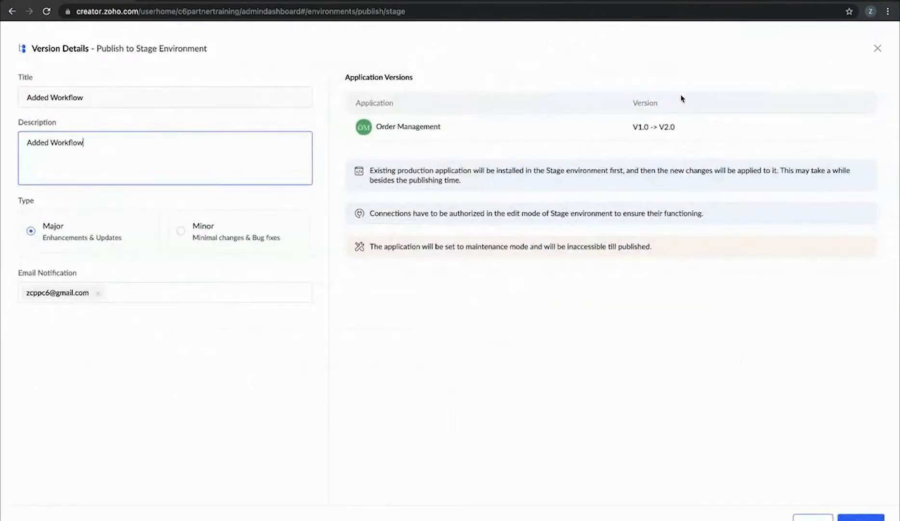
pyautogui.scroll(5, 682, 99)
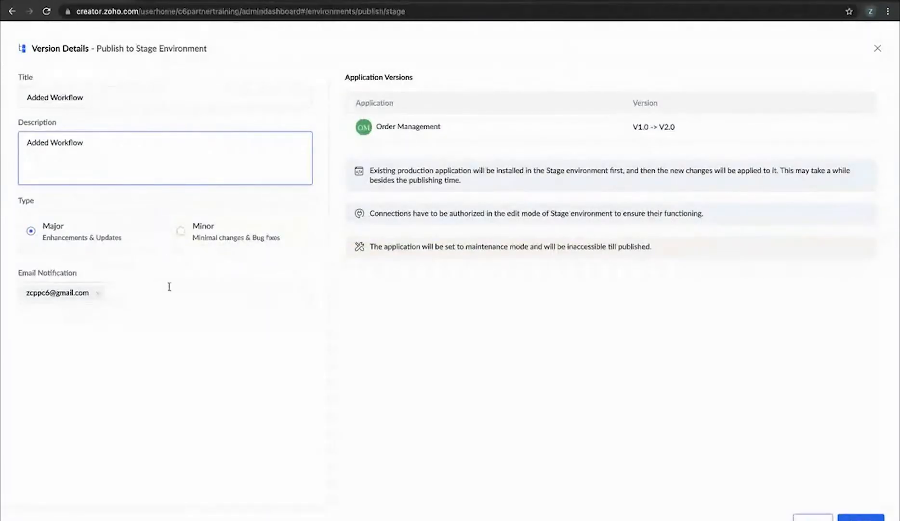
pyautogui.click(168, 288)
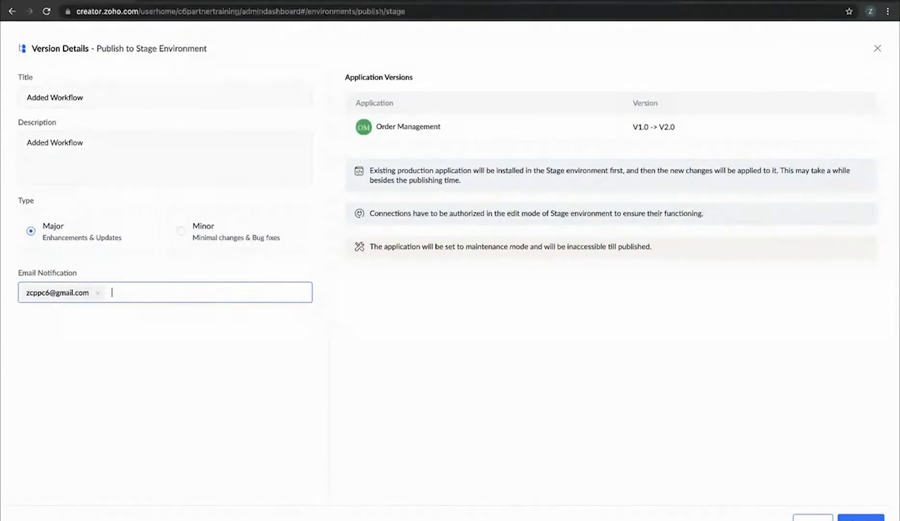
pyautogui.click(861, 518)
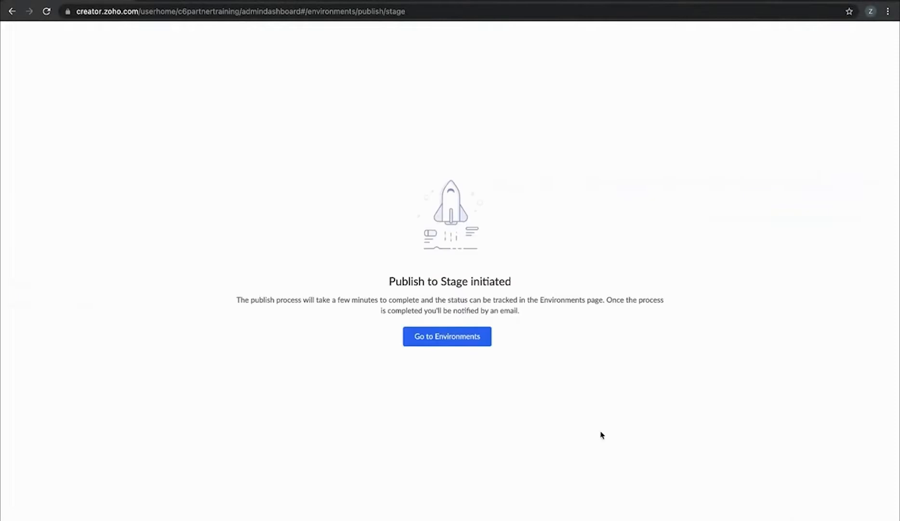
# Return to Environments and refresh to check the Stage publish status
pyautogui.click(455, 337)
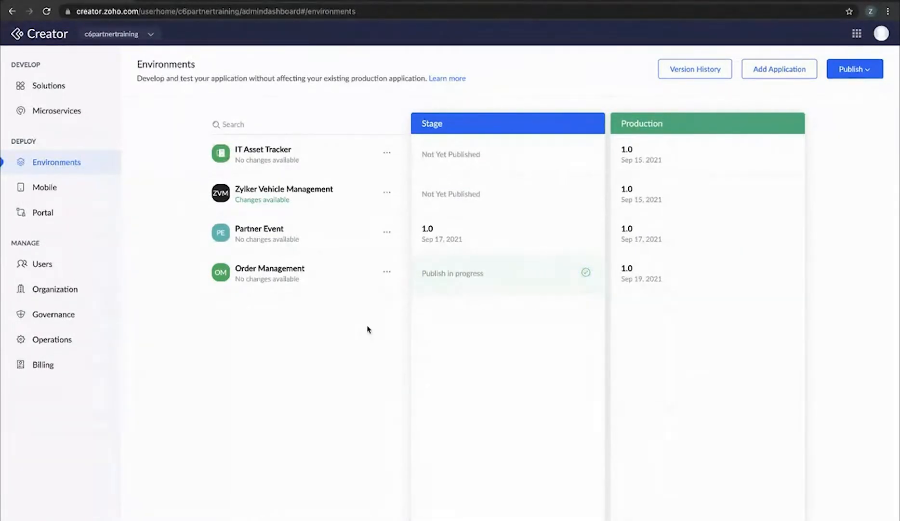
pyautogui.click(47, 11)
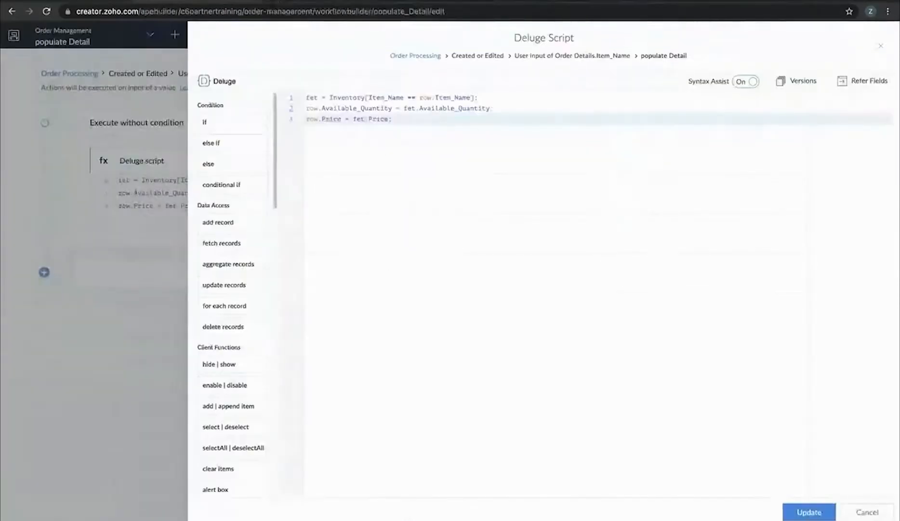
# Close the populate Detail script editor and test an empty item row in the Order Processing form
pyautogui.click(881, 46)
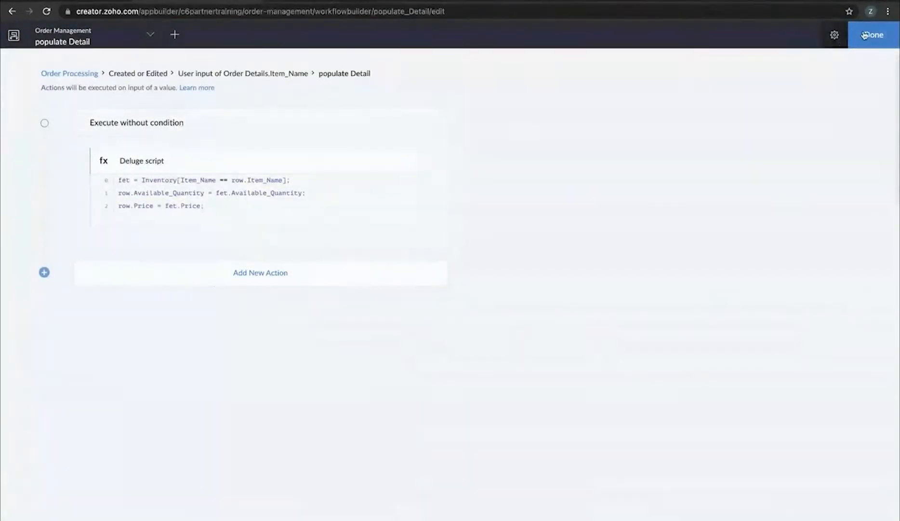
pyautogui.click(872, 35)
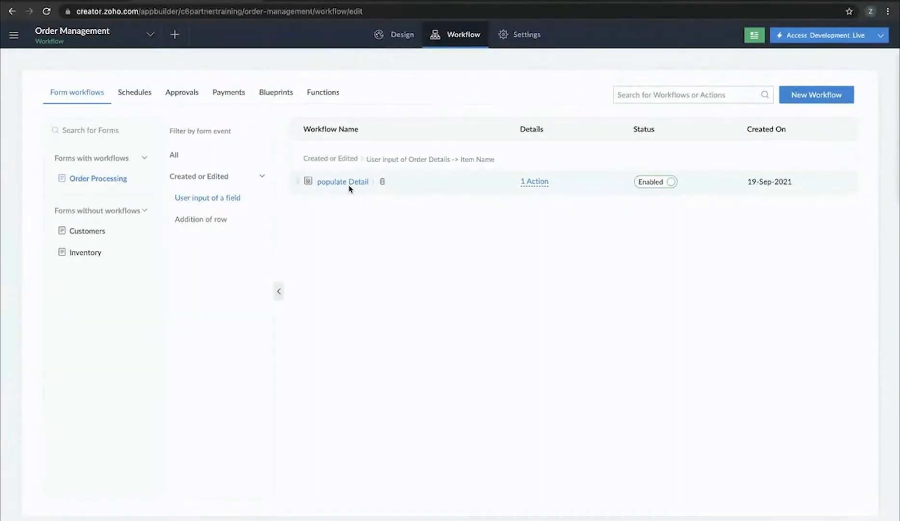
pyautogui.moveTo(442, 2)
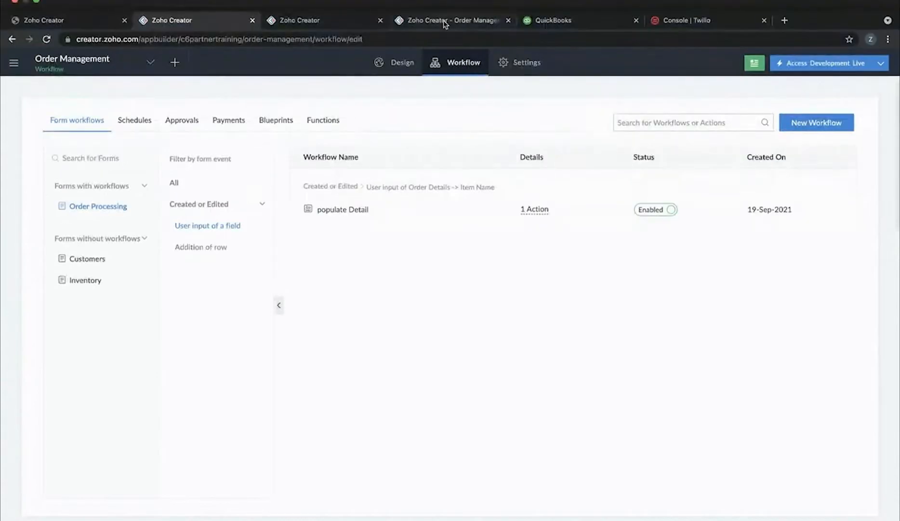
pyautogui.click(444, 22)
pyautogui.click(501, 160)
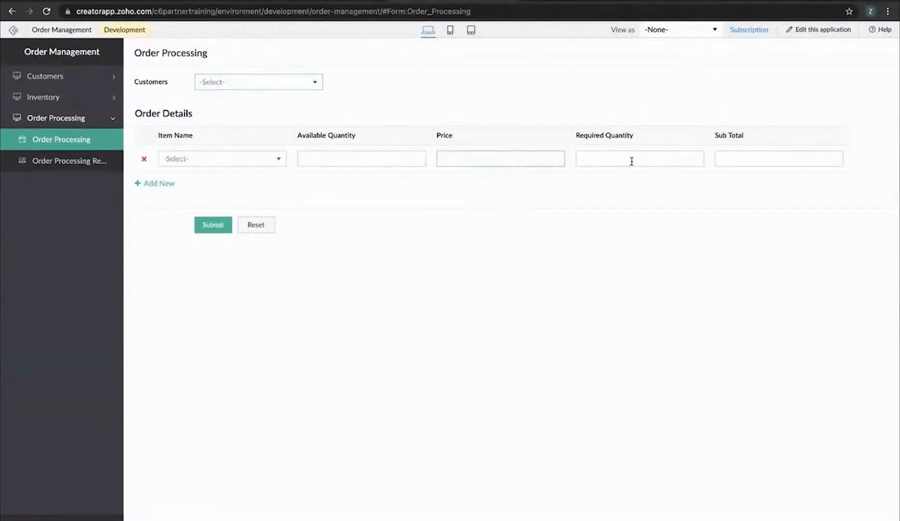
pyautogui.click(504, 165)
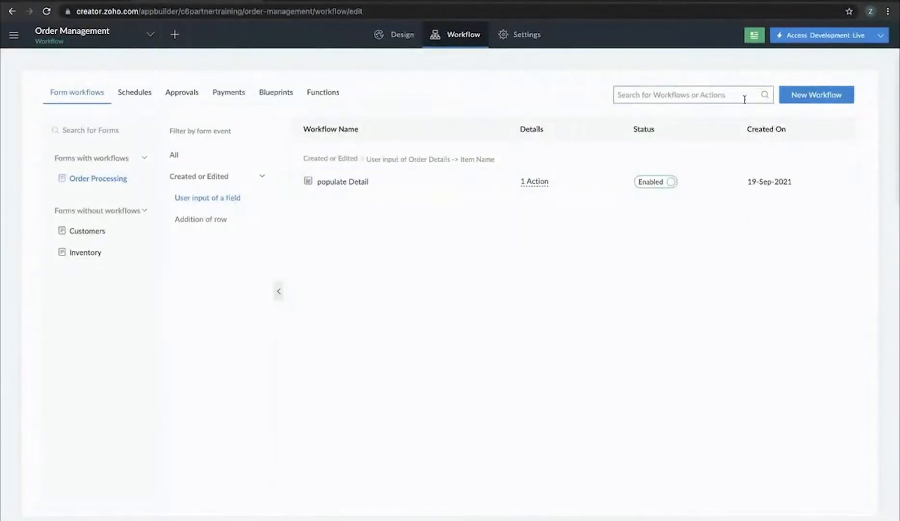
pyautogui.click(830, 99)
# Trigger the workflow on created or edited records by user input of Required Quantity
pyautogui.click(534, 252)
pyautogui.click(509, 303)
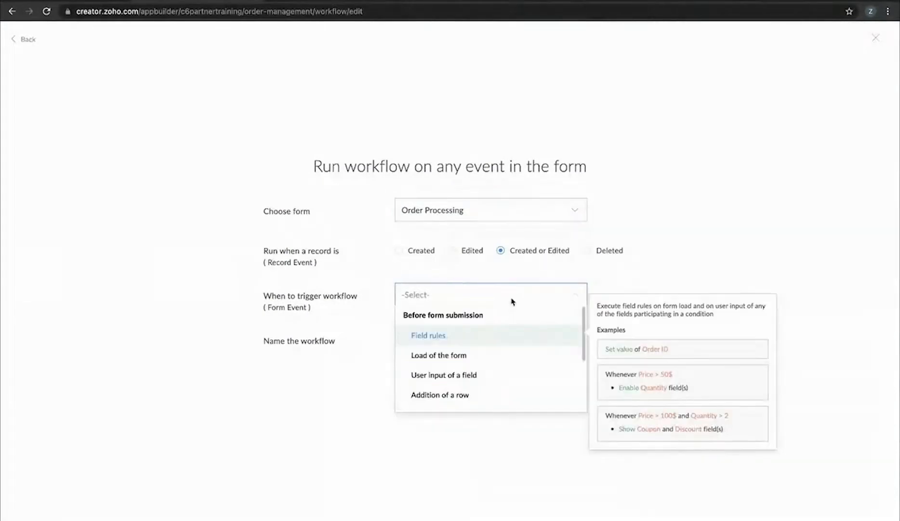
pyautogui.click(482, 372)
pyautogui.click(484, 321)
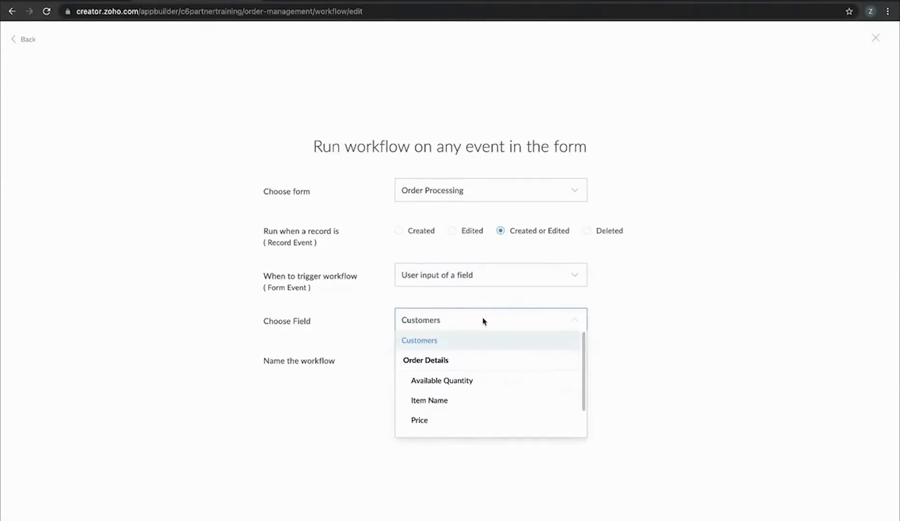
pyautogui.scroll(-1, 478, 376)
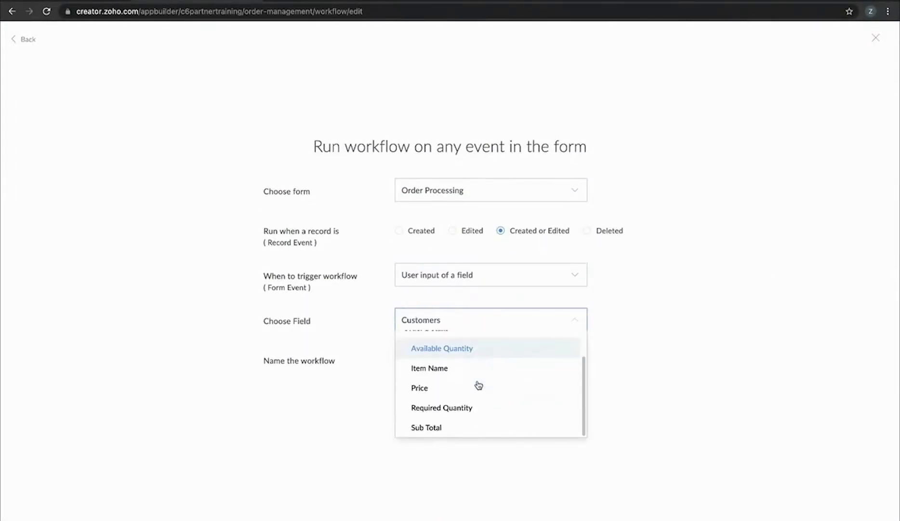
pyautogui.click(459, 409)
# Name the workflow 'calculate Subtotal' and create it
pyautogui.click(450, 362)
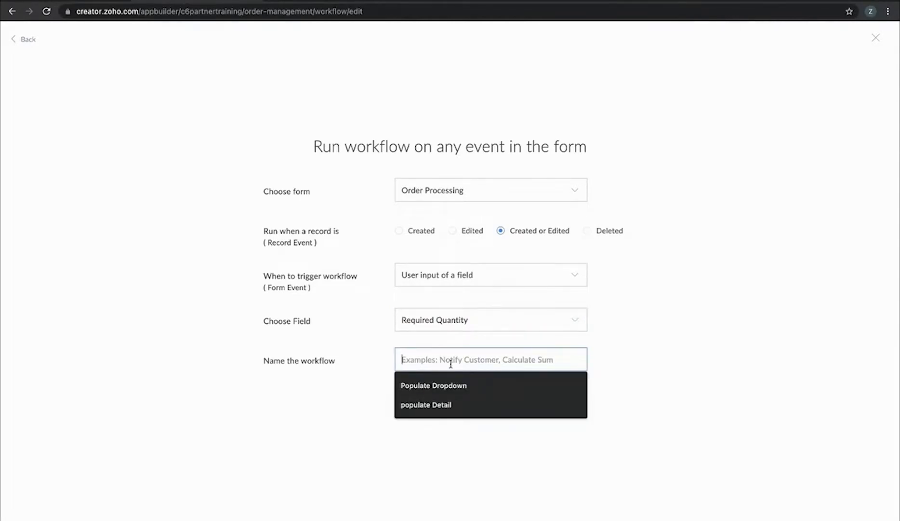
pyautogui.write('c')
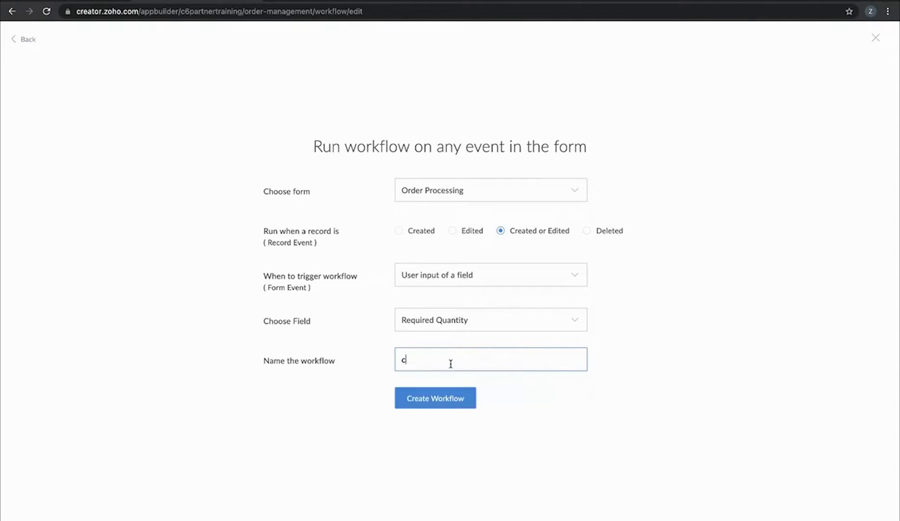
pyautogui.write('alculate Subtotal')
pyautogui.click(447, 408)
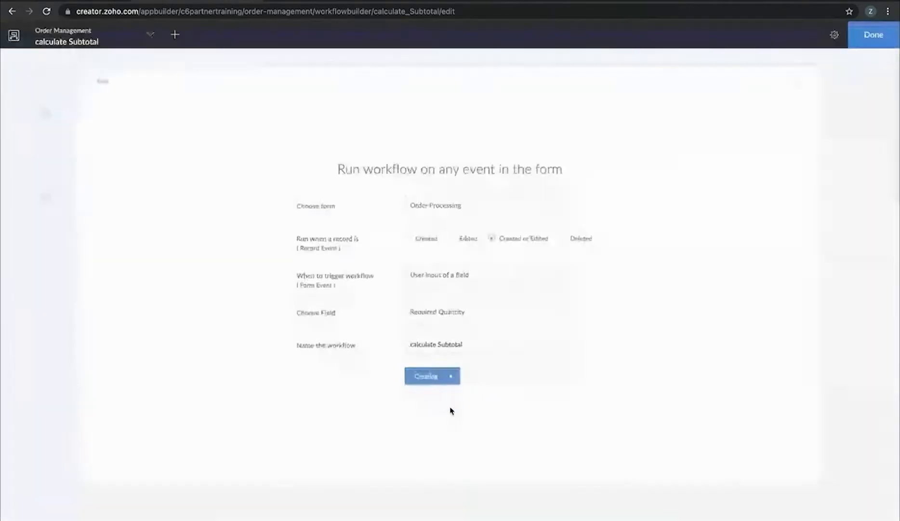
# Add a Deluge script action beginning with row.Sub_Total = row
pyautogui.click(254, 117)
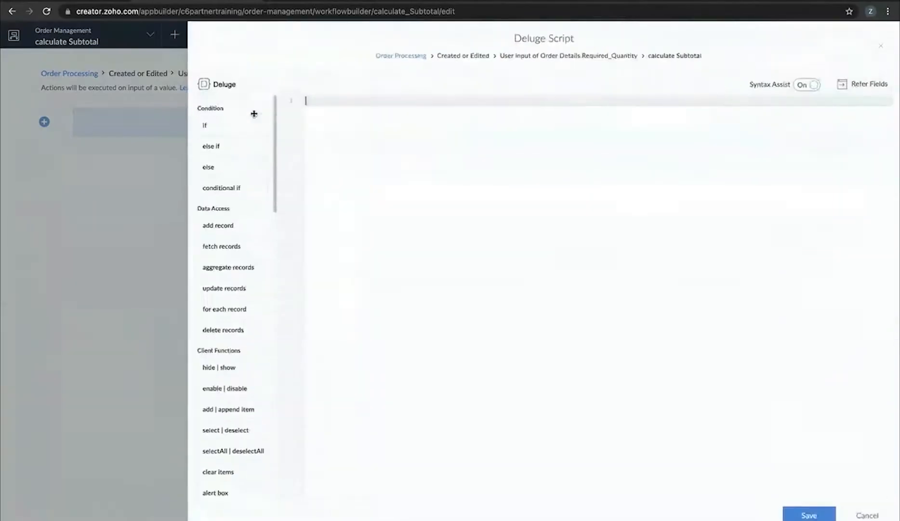
pyautogui.scroll(5, 403, 159)
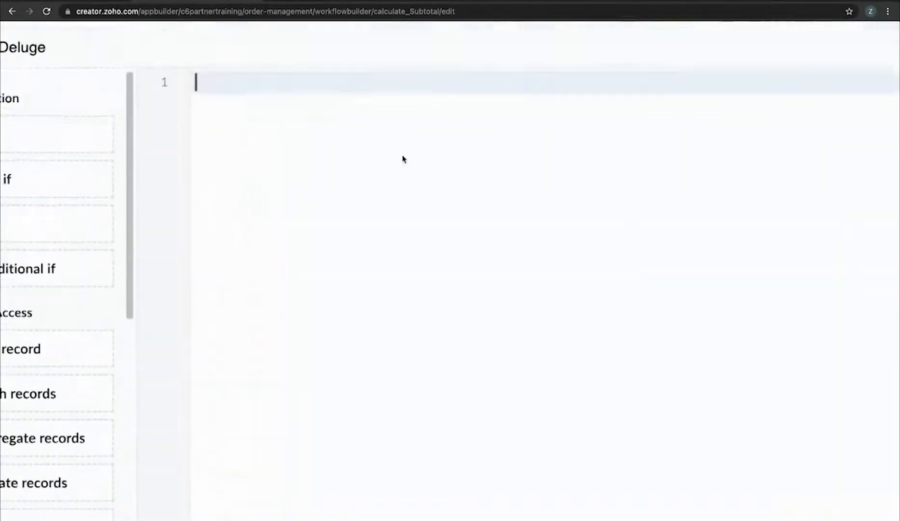
pyautogui.scroll(2, 404, 158)
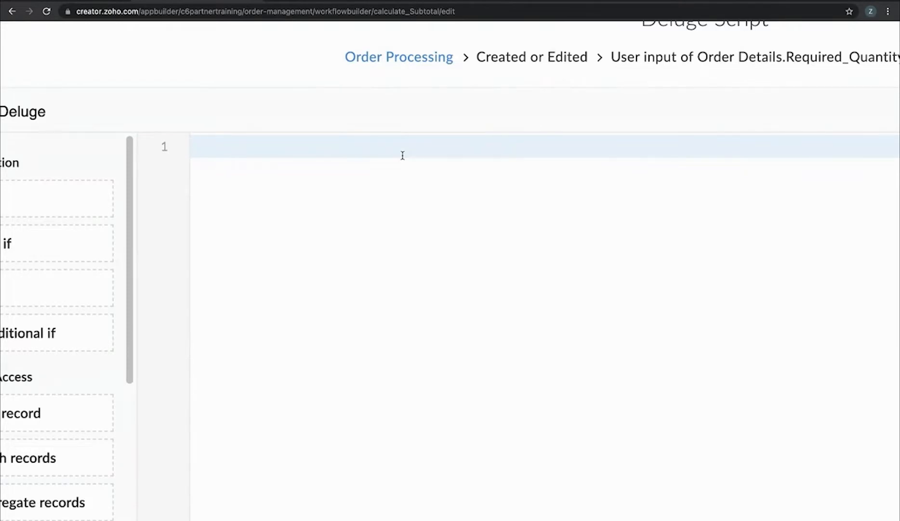
pyautogui.write('f')
pyautogui.press('BackSpace')
pyautogui.write('row.')
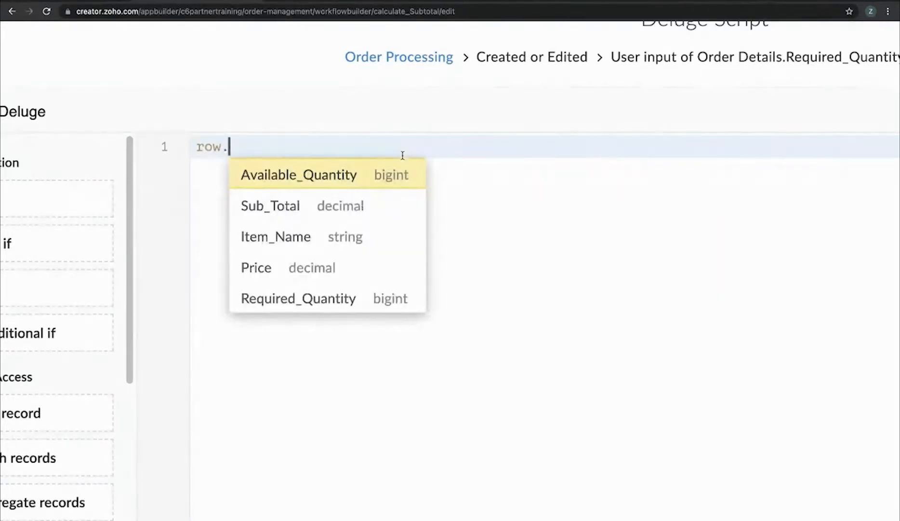
pyautogui.write('Su')
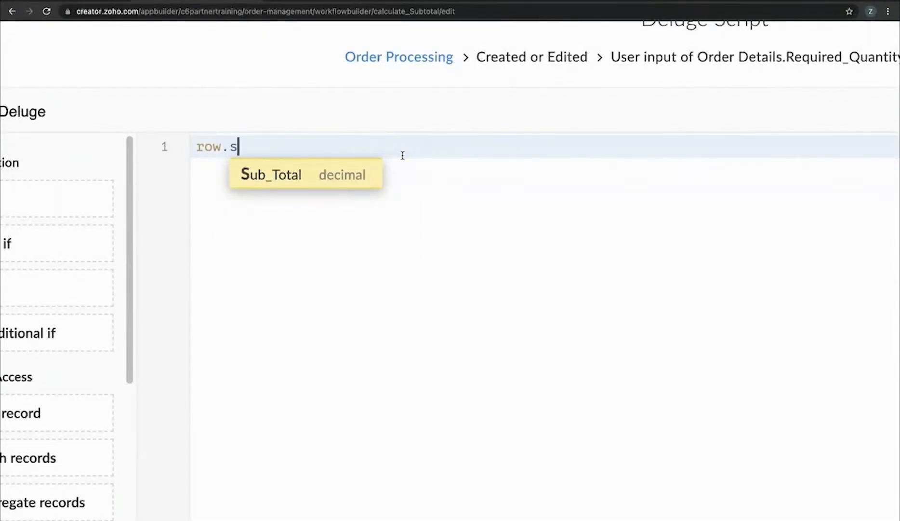
pyautogui.press('Return')
pyautogui.write('= ')
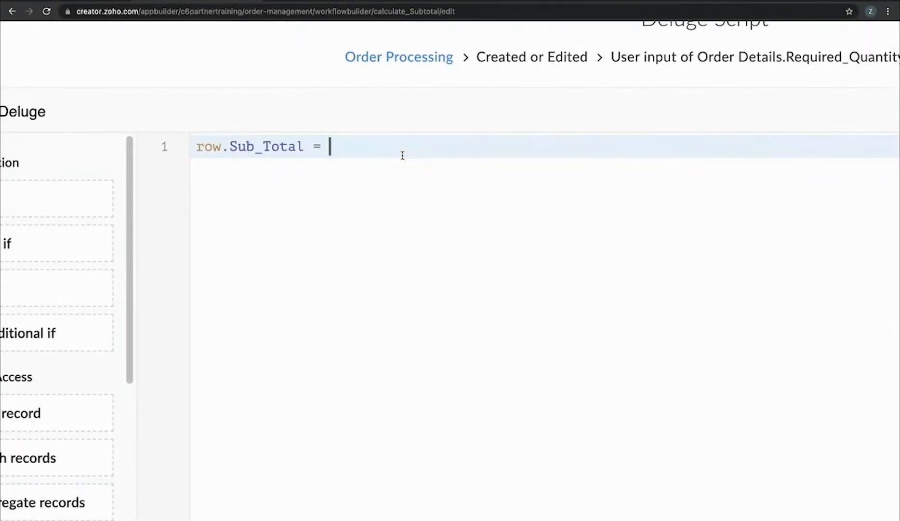
pyautogui.write('row.')
# Complete the formula as row.Required_Quantity * row.Price; and save the action
pyautogui.press('Down')
pyautogui.press('Down')
pyautogui.press('Down')
pyautogui.press('Down')
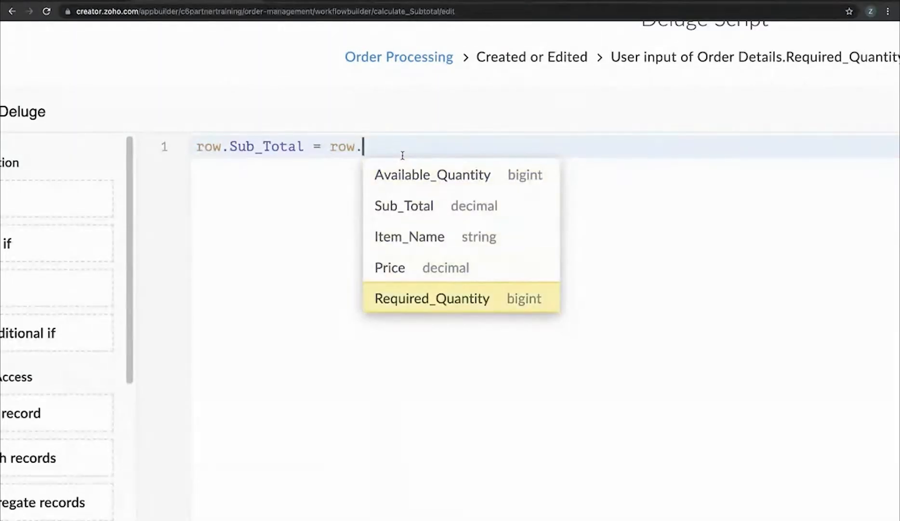
pyautogui.press('Return')
pyautogui.write('* ')
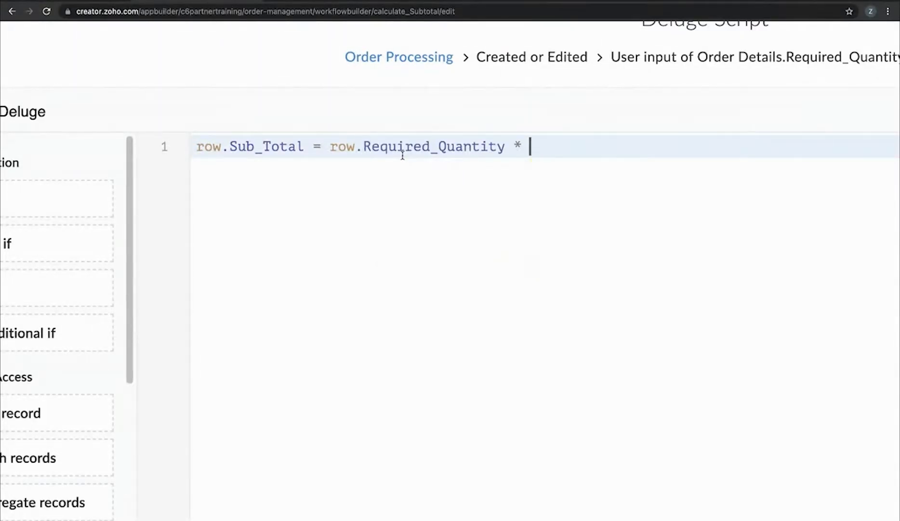
pyautogui.write('row.')
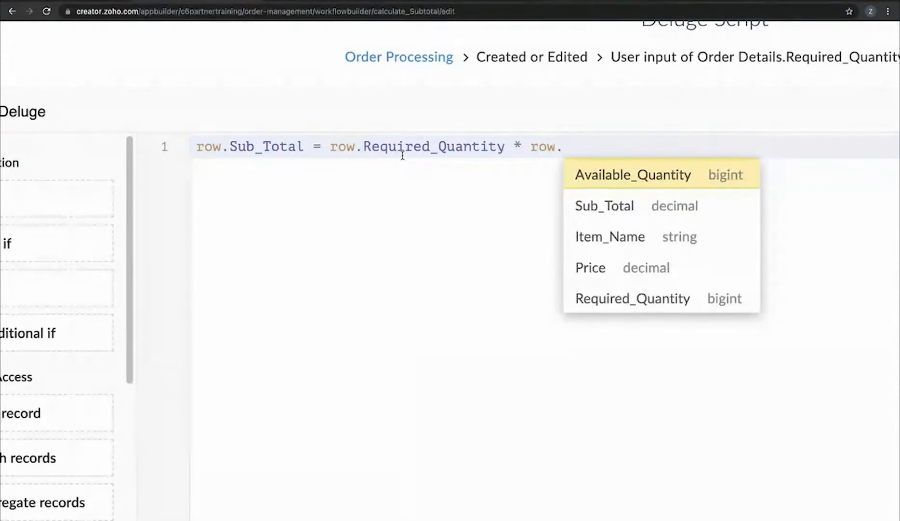
pyautogui.press('Down')
pyautogui.press('Down')
pyautogui.press('Down')
pyautogui.press('Return')
pyautogui.write(';')
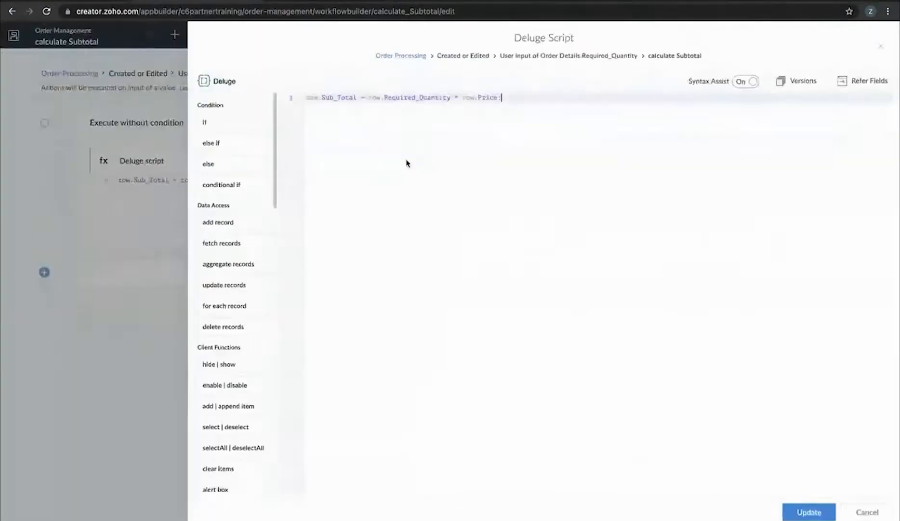
pyautogui.click(867, 511)
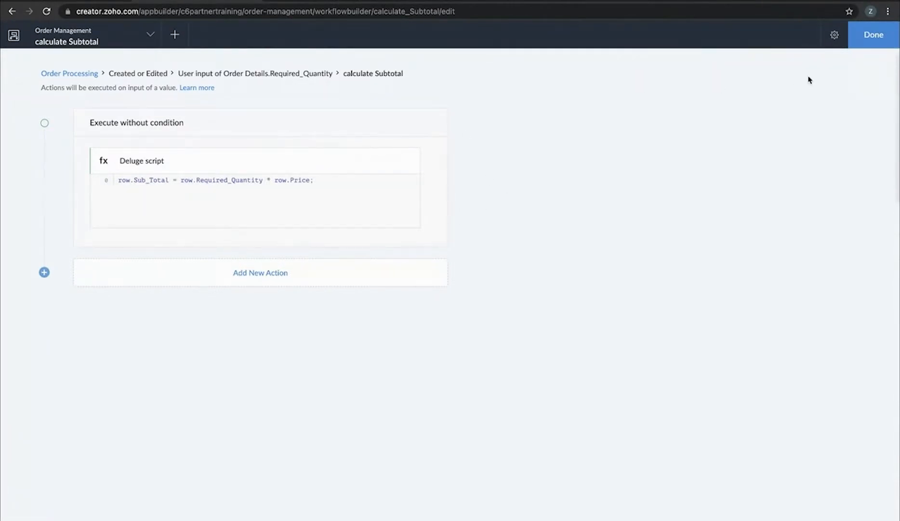
pyautogui.click(866, 42)
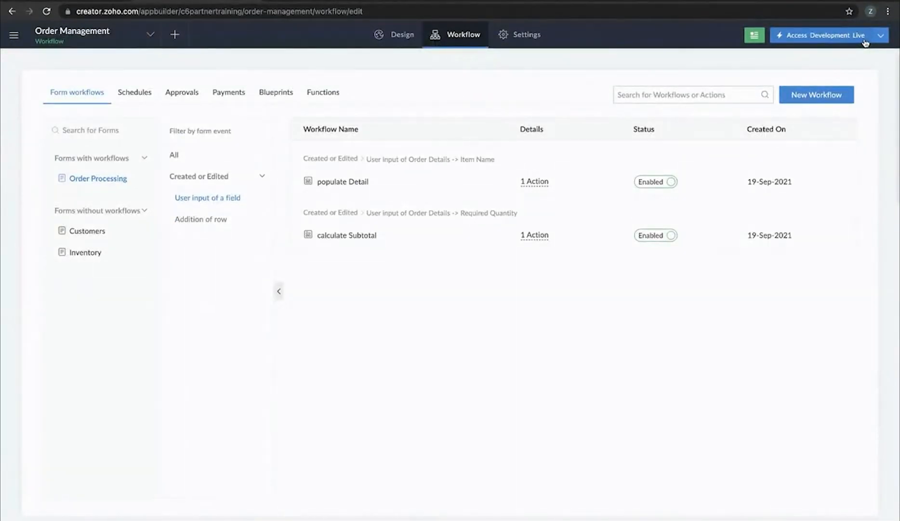
# Start a new workflow for created or edited records, triggered on successful form submission
pyautogui.click(815, 95)
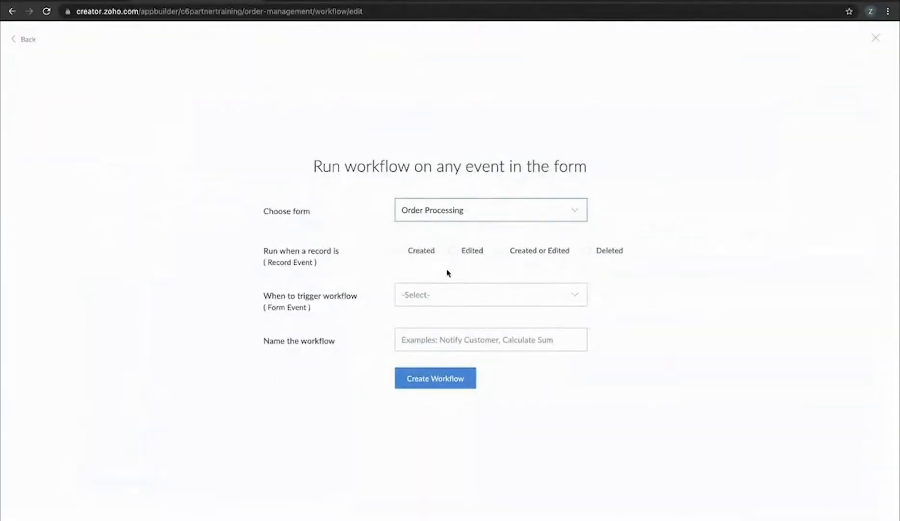
pyautogui.click(538, 250)
pyautogui.click(514, 293)
pyautogui.scroll(-3, 476, 394)
pyautogui.click(457, 404)
# Name the workflow 'update inventory' and create it
pyautogui.click(483, 340)
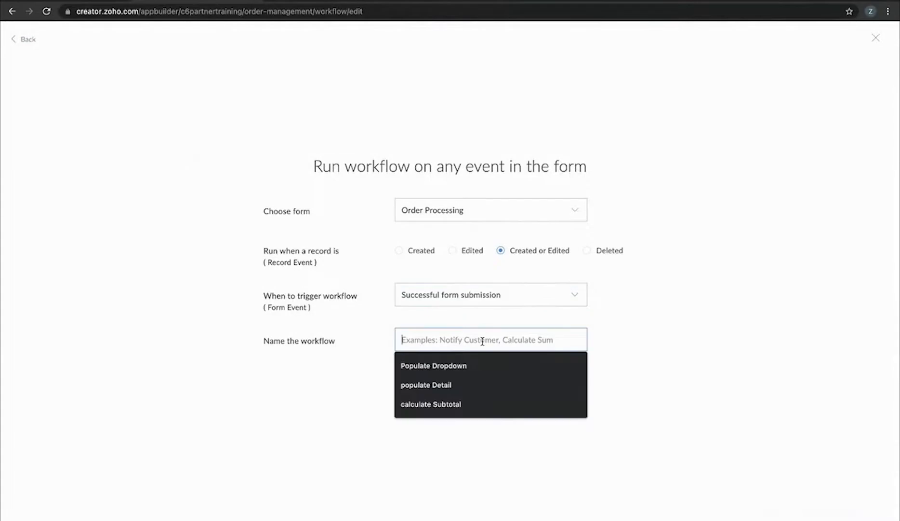
pyautogui.write('updqt')
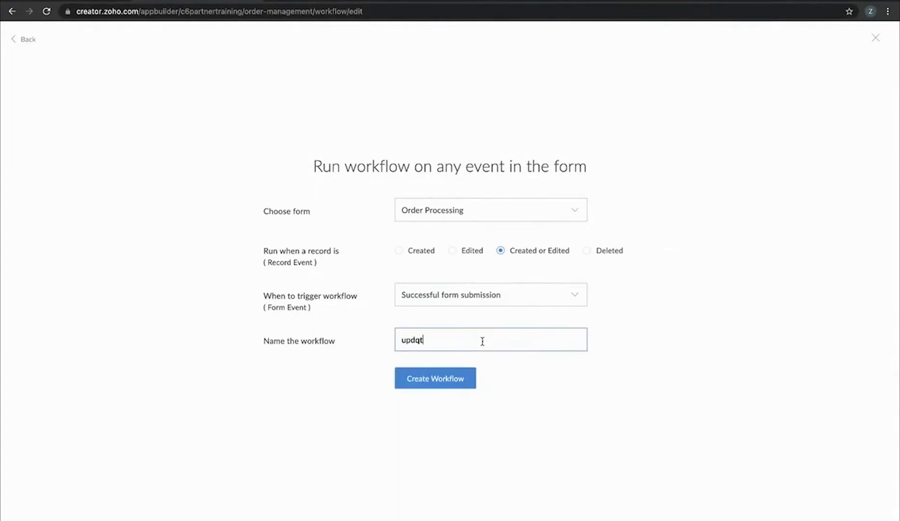
pyautogui.write('e')
pyautogui.press('BackSpace')
pyautogui.press('Return')
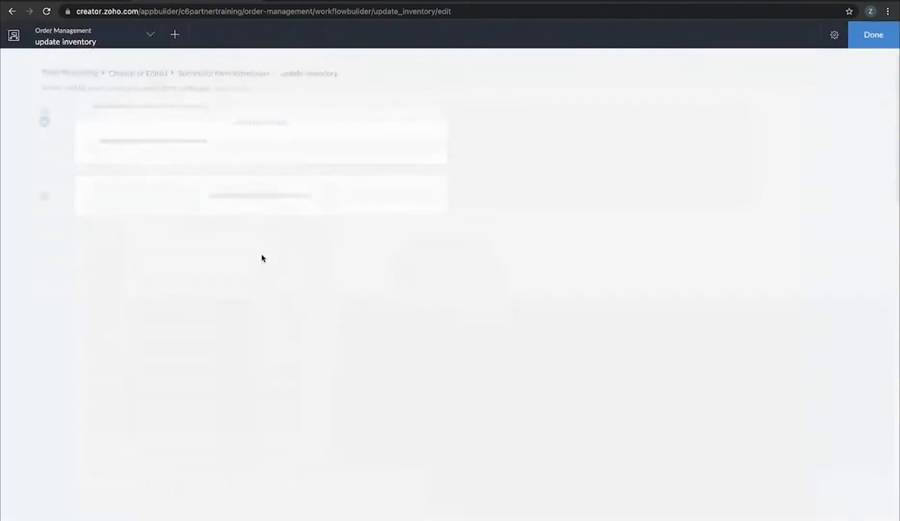
# Add a Deluge script action with a for each 'ele' loop over the Order_Details rows
pyautogui.click(273, 122)
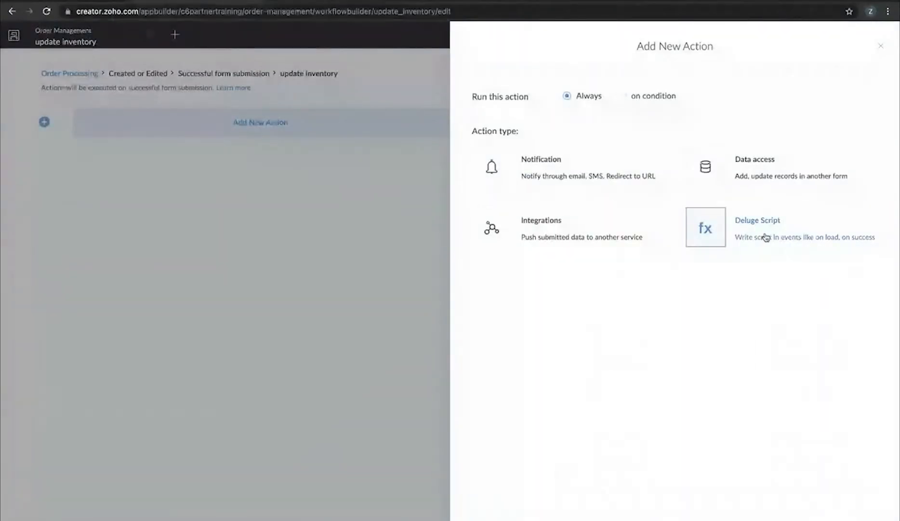
pyautogui.click(765, 236)
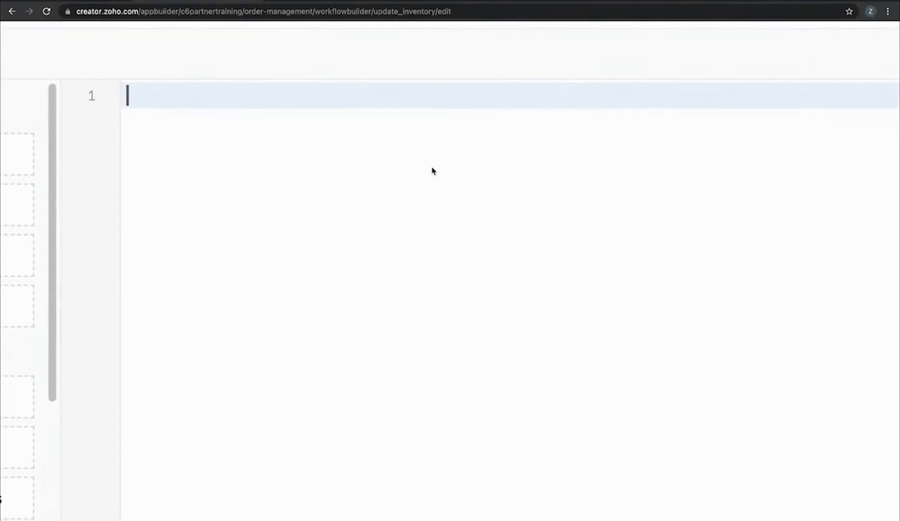
pyautogui.write('fet=')
pyautogui.press('BackSpace')
pyautogui.press('BackSpace')
pyautogui.press('BackSpace')
pyautogui.press('BackSpace')
pyautogui.press('BackSpace')
pyautogui.write('for')
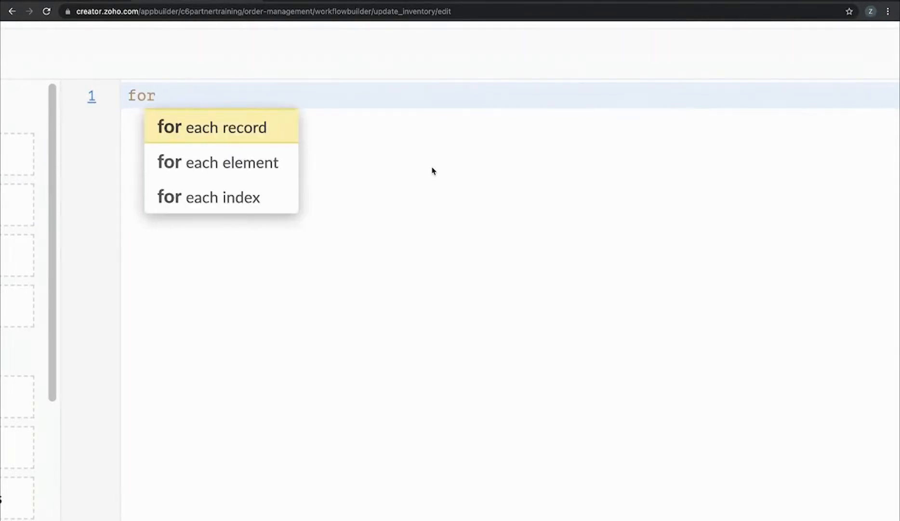
pyautogui.press('Down')
pyautogui.press('Return')
pyautogui.write('ele')
pyautogui.press('Right')
pyautogui.press('Right')
pyautogui.press('Right')
pyautogui.press('Right')
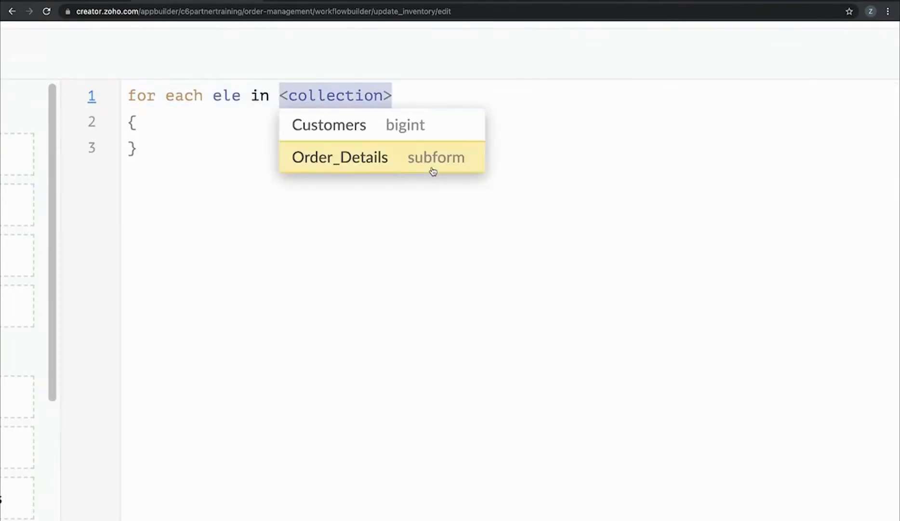
pyautogui.click(433, 171)
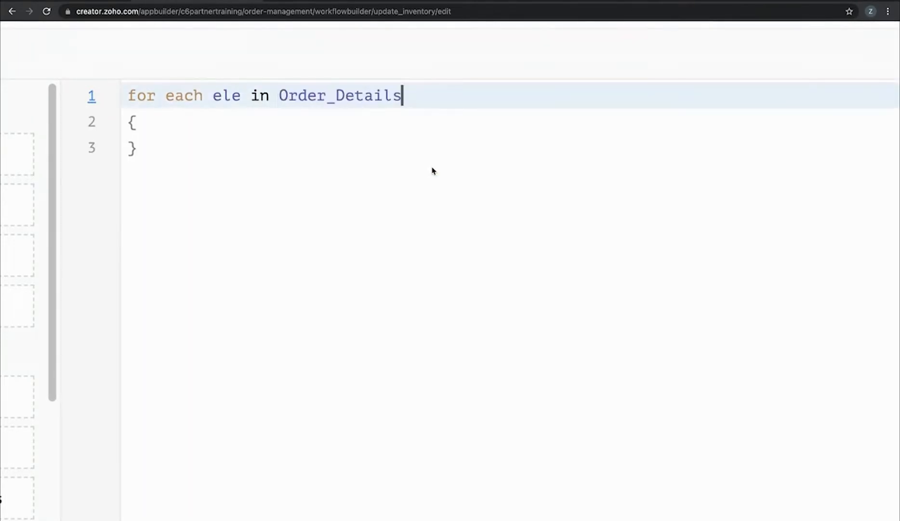
pyautogui.click(169, 127)
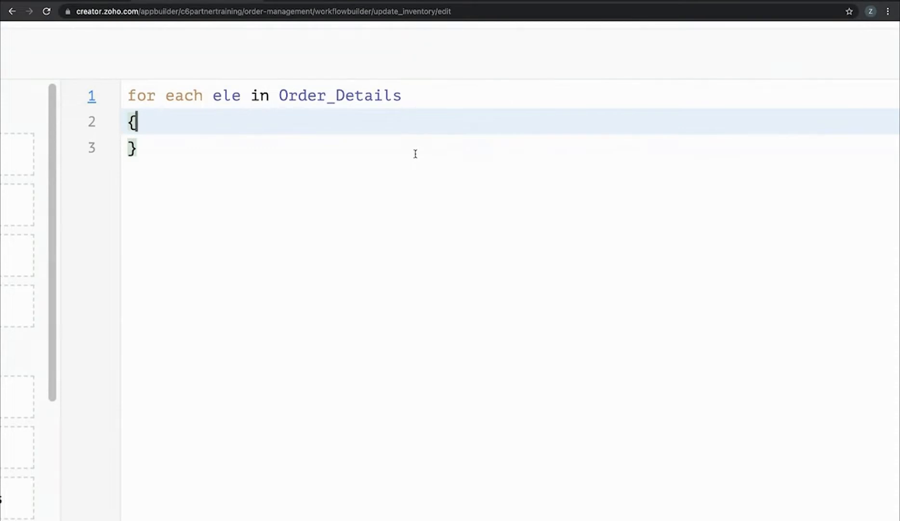
# Inside the loop, fetch the matching record: fet = Inventory[Item_Name == ele.Item_Name];
pyautogui.press('Return')
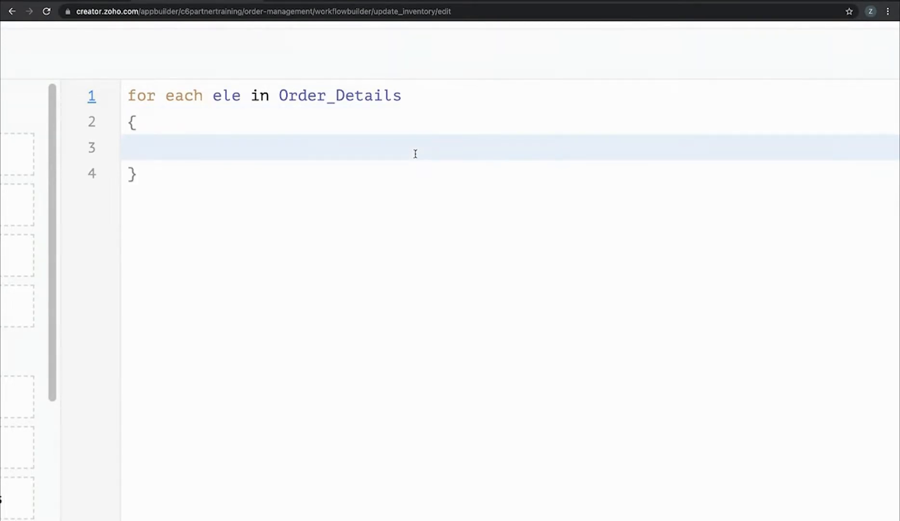
pyautogui.write('fet =v')
pyautogui.press('BackSpace')
pyautogui.press('BackSpace')
pyautogui.press('BackSpace')
pyautogui.write('= inv')
pyautogui.press('Return')
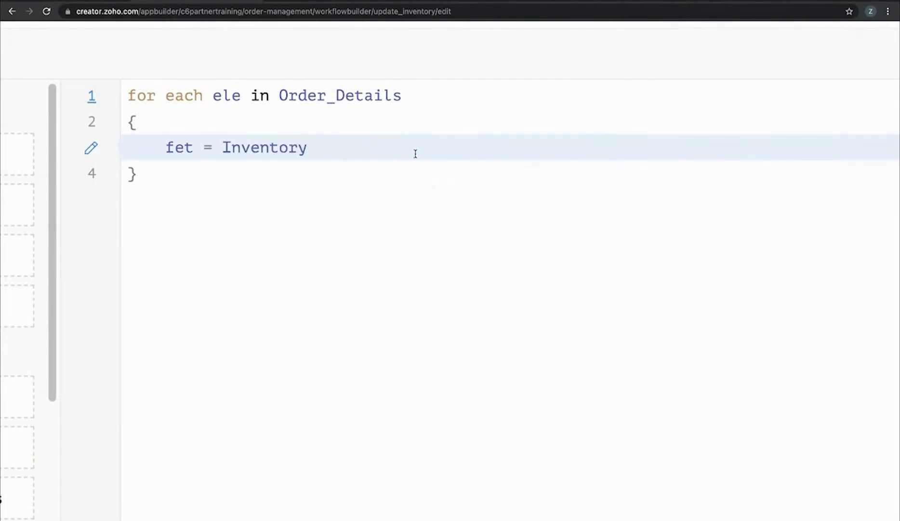
pyautogui.write('[it')
pyautogui.press('Return')
pyautogui.write('== ele.')
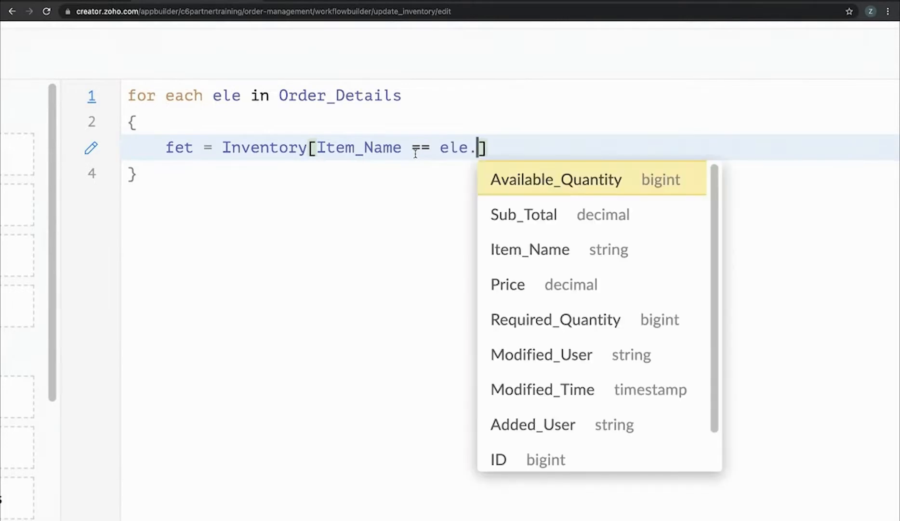
pyautogui.write('it')
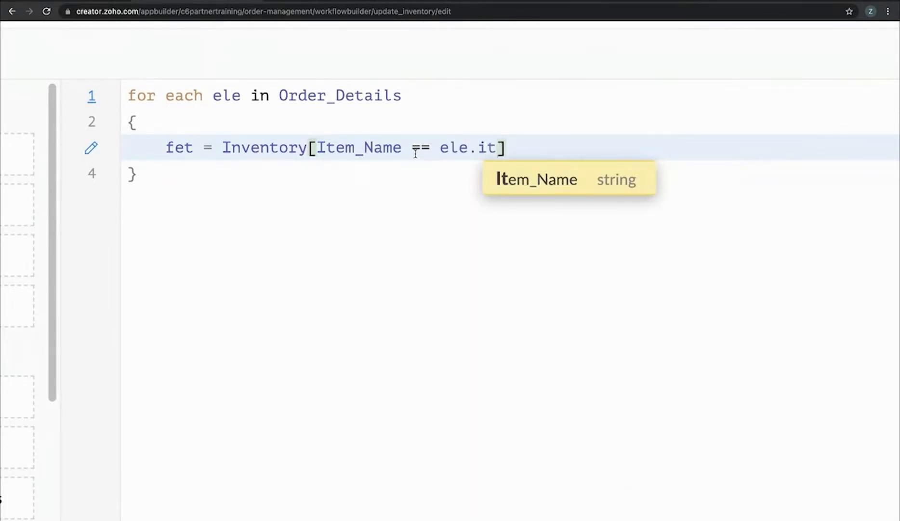
pyautogui.press('Return')
pyautogui.press('Right')
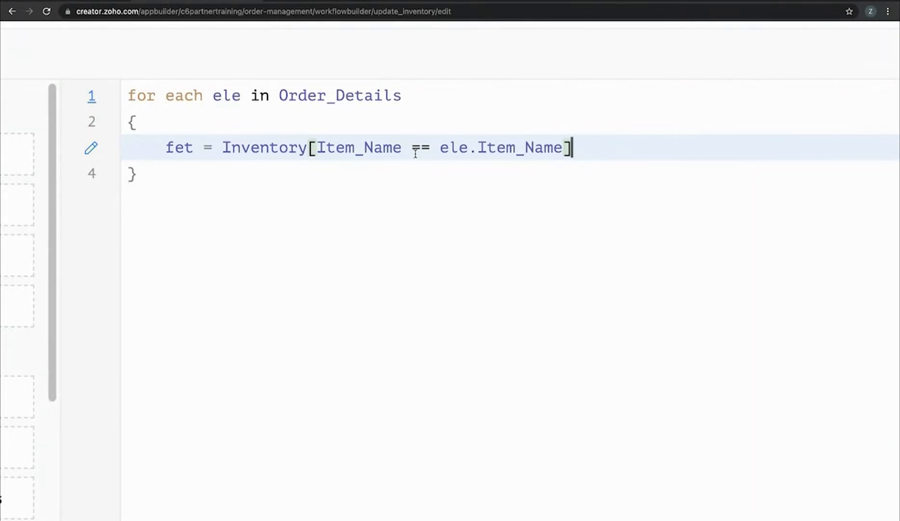
pyautogui.write(';')
# Add fet.Available_Quantity = fet.Available_Quantity - ele.Required_Quantity; to the loop body
pyautogui.press('Return')
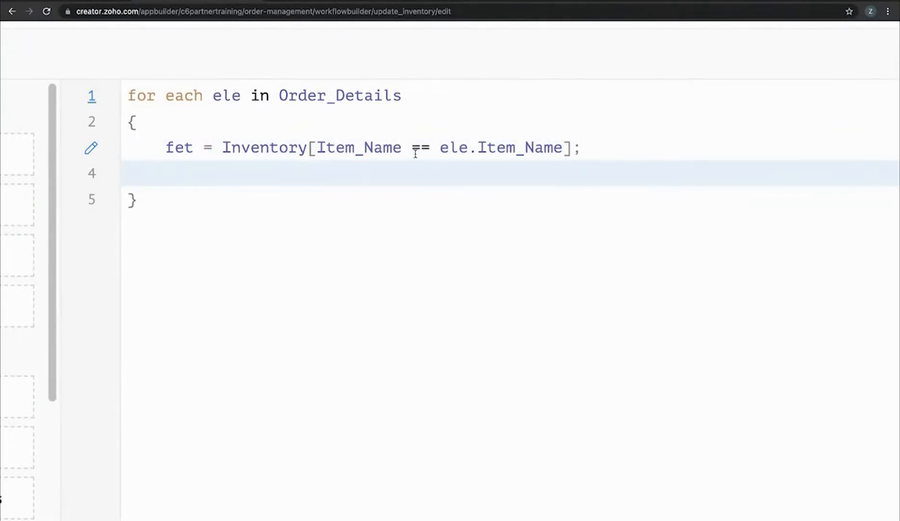
pyautogui.write('fet.av')
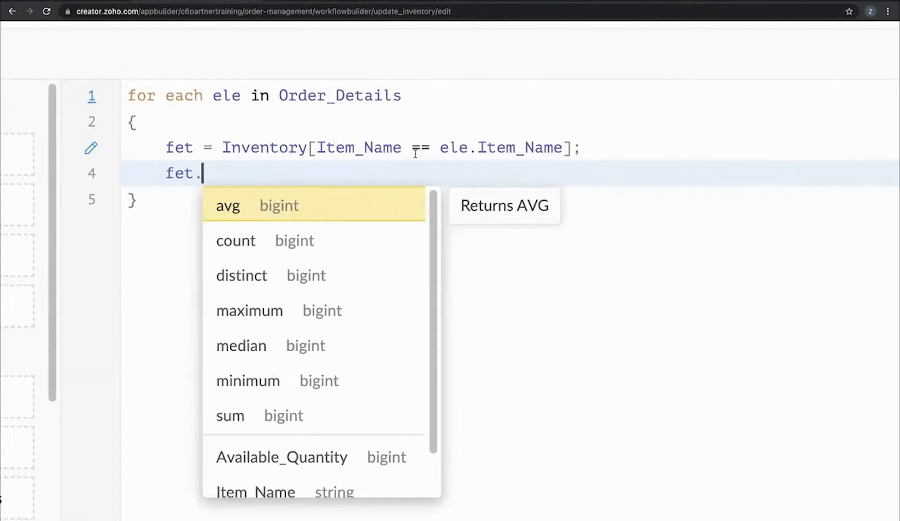
pyautogui.press('Down')
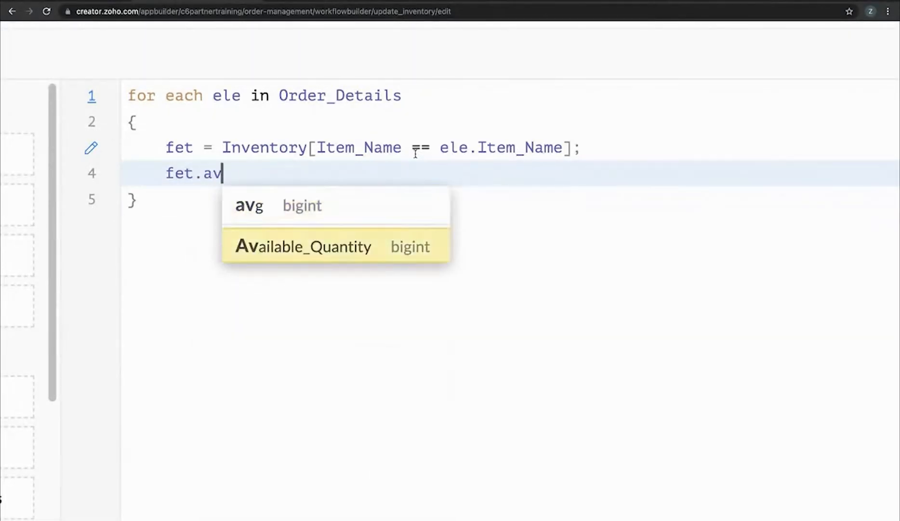
pyautogui.press('Return')
pyautogui.write('= ')
pyautogui.write('fet.av')
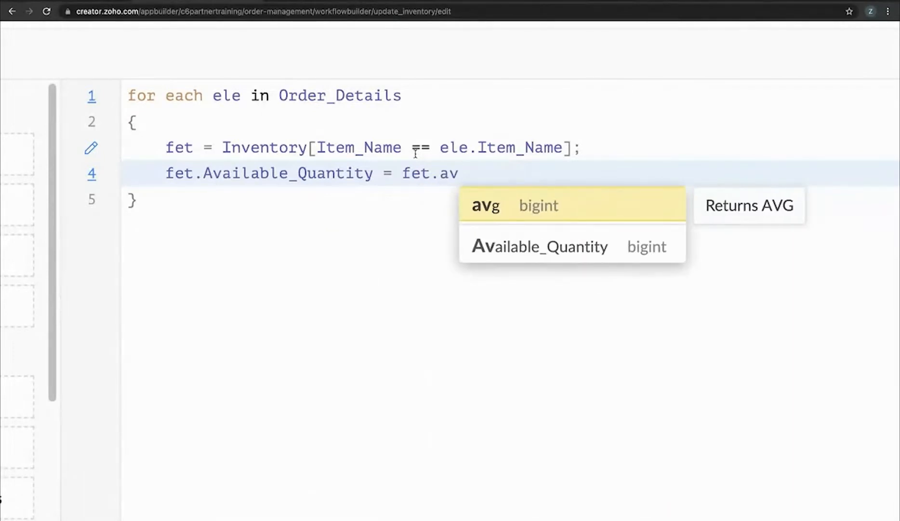
pyautogui.press('Down')
pyautogui.press('Return')
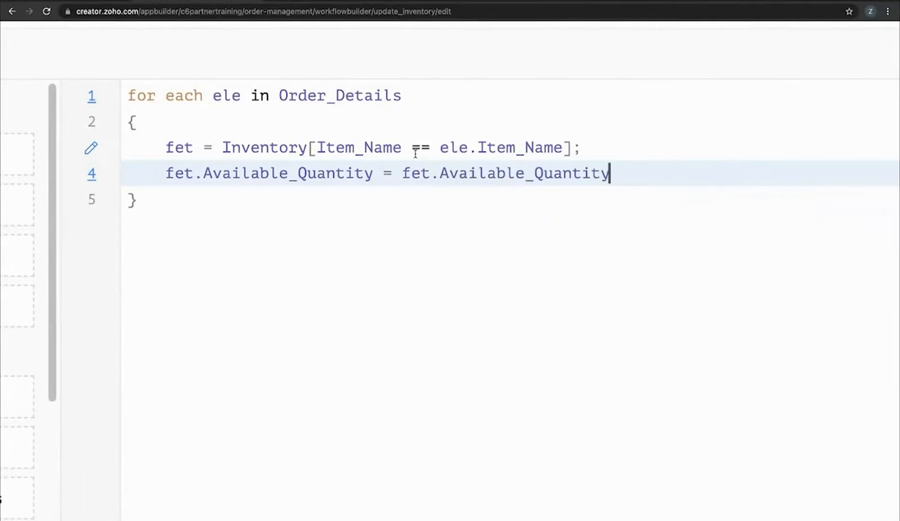
pyautogui.write('- ele.re')
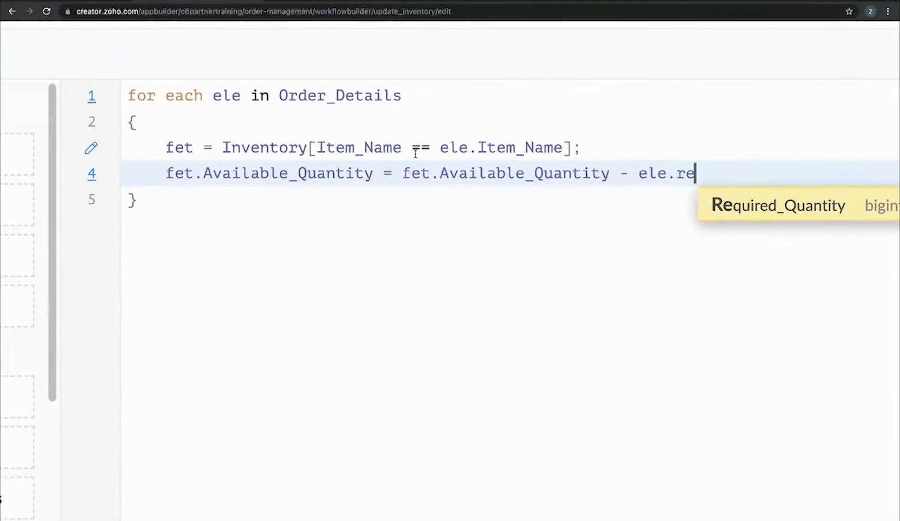
pyautogui.press('Return')
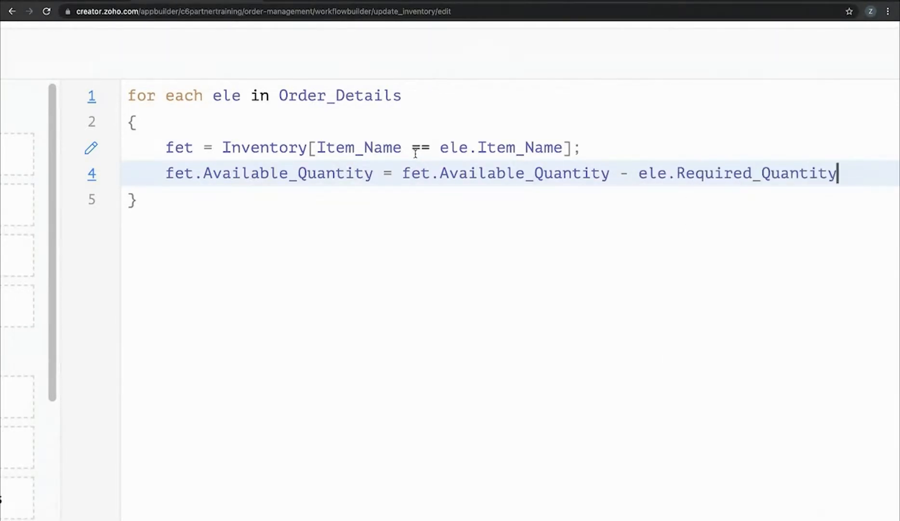
pyautogui.write(';')
pyautogui.hotkey('ctrl', '0')
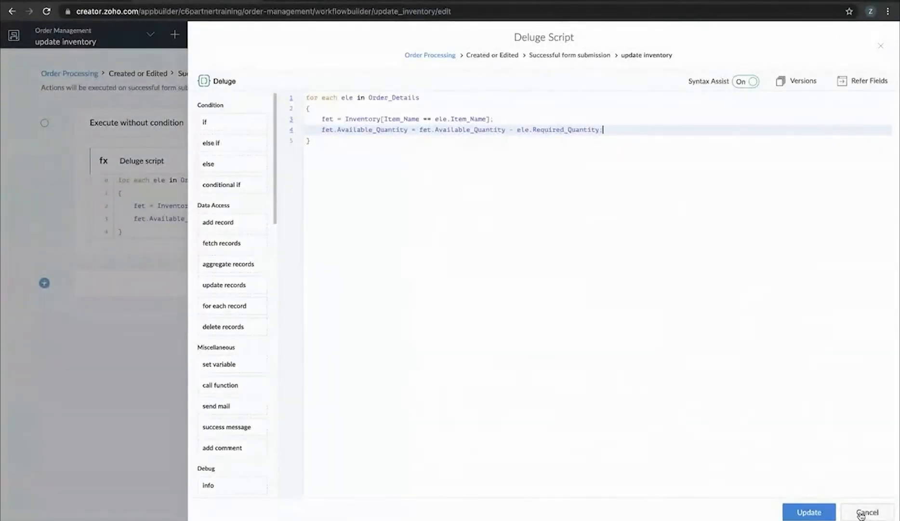
# Save the inventory script and reload the live Order Processing form
pyautogui.click(806, 511)
pyautogui.click(462, 1)
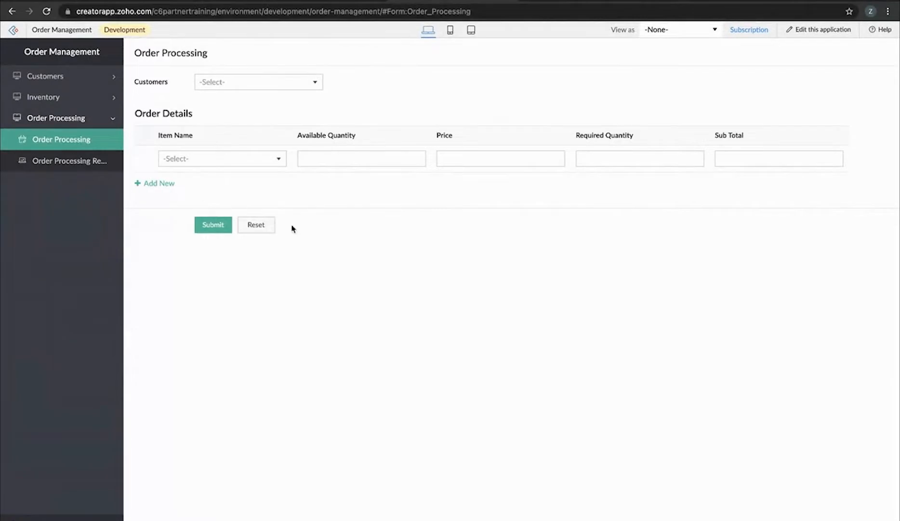
pyautogui.click(49, 12)
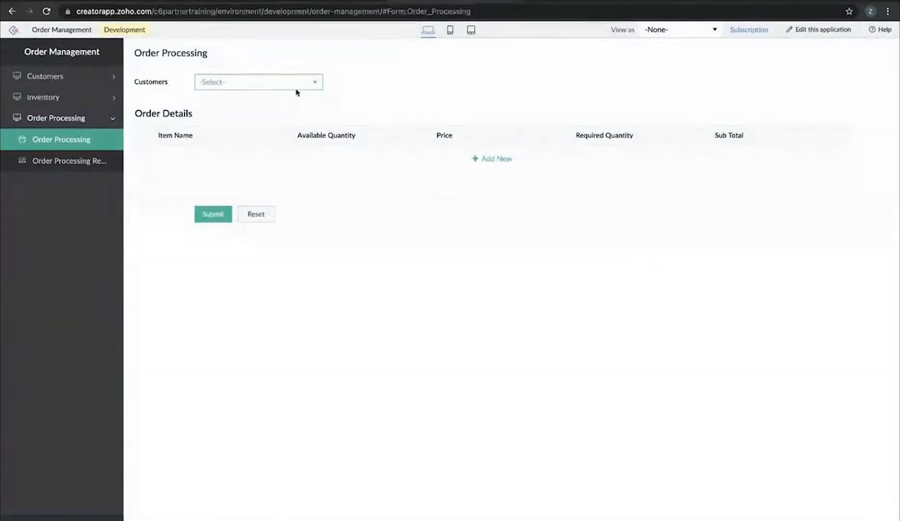
# Choose the customer and add order lines for item A quantity 5 and item B quantity 6
pyautogui.click(297, 86)
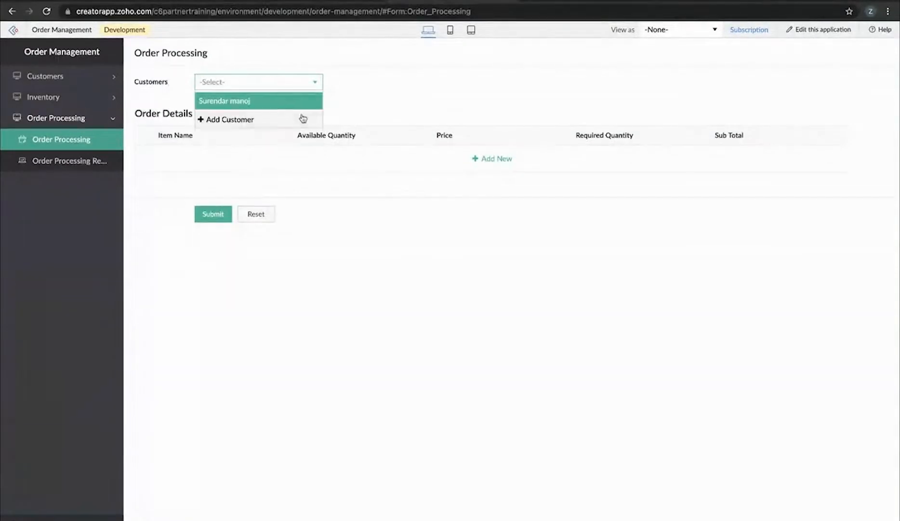
pyautogui.click(282, 102)
pyautogui.click(512, 164)
pyautogui.click(240, 157)
pyautogui.click(227, 177)
pyautogui.click(623, 161)
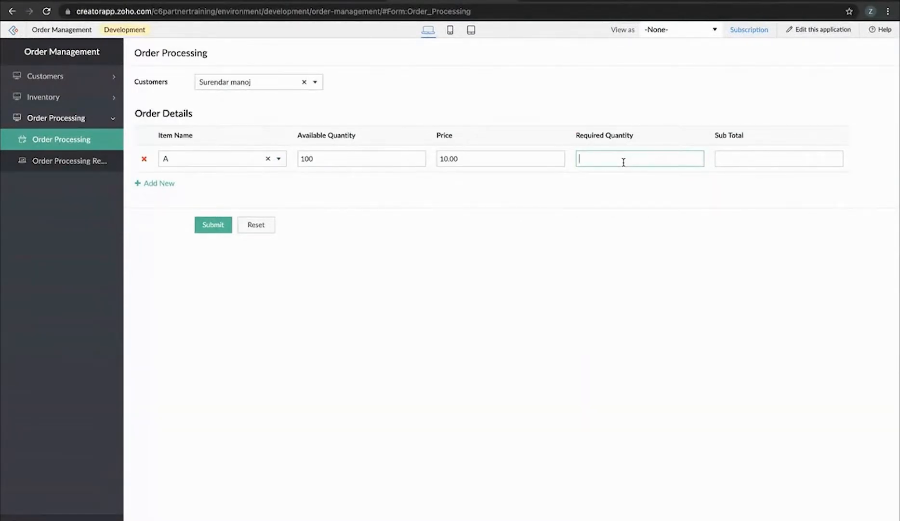
pyautogui.write('5')
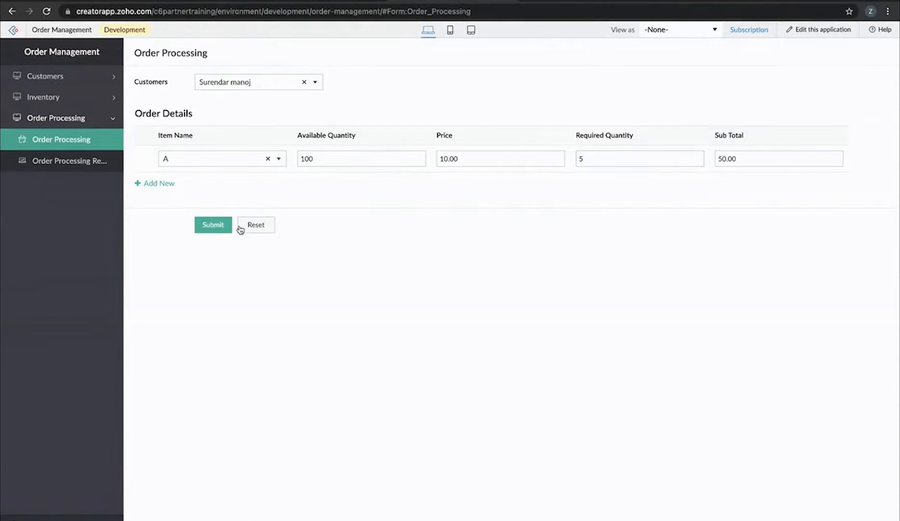
pyautogui.click(166, 186)
pyautogui.click(205, 186)
pyautogui.click(213, 217)
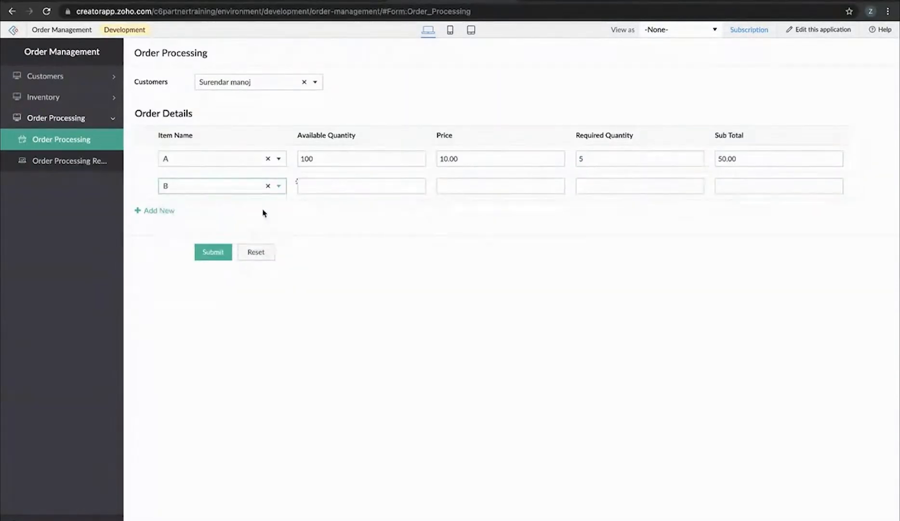
pyautogui.click(598, 189)
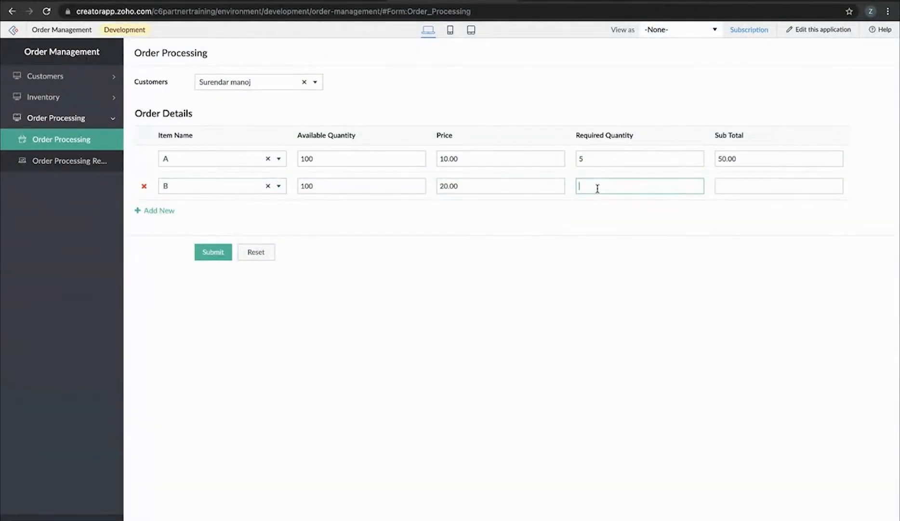
pyautogui.write('6')
# Add item C with quantity 7 and submit the order
pyautogui.click(162, 210)
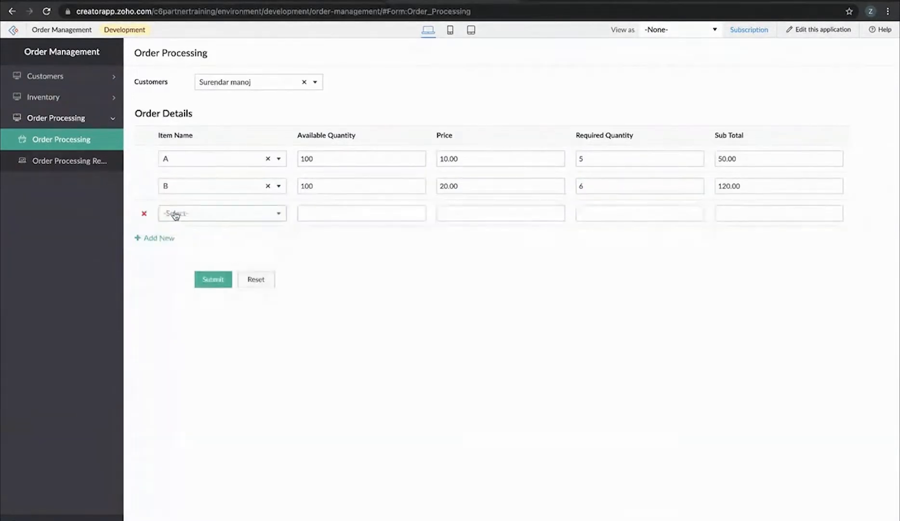
pyautogui.click(228, 215)
pyautogui.click(185, 268)
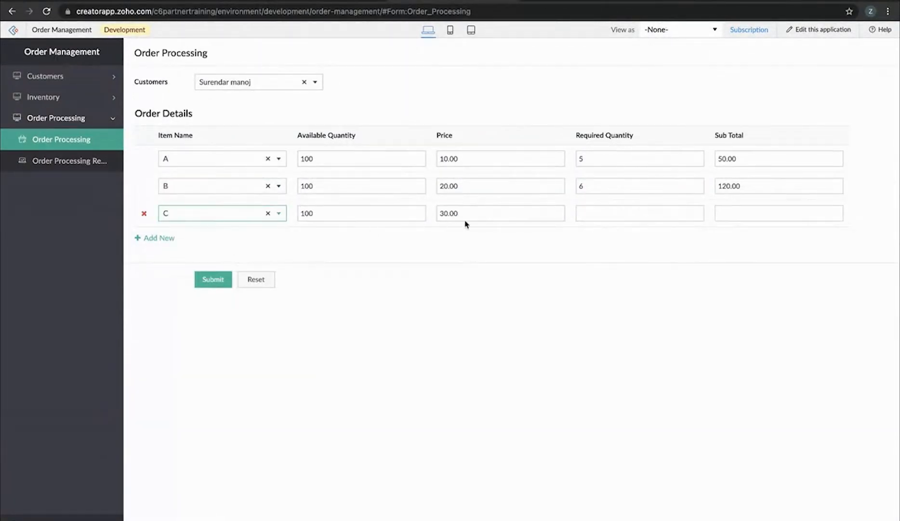
pyautogui.click(592, 212)
pyautogui.write('7')
pyautogui.click(591, 261)
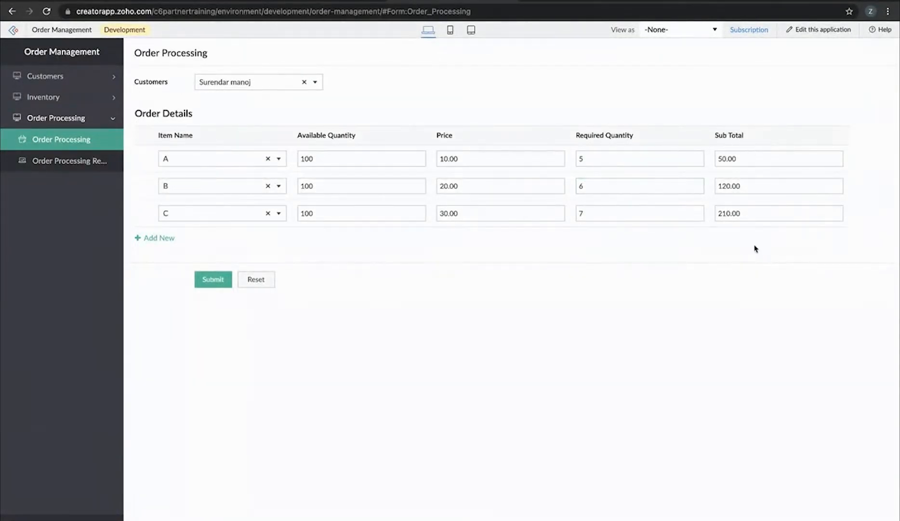
pyautogui.click(214, 279)
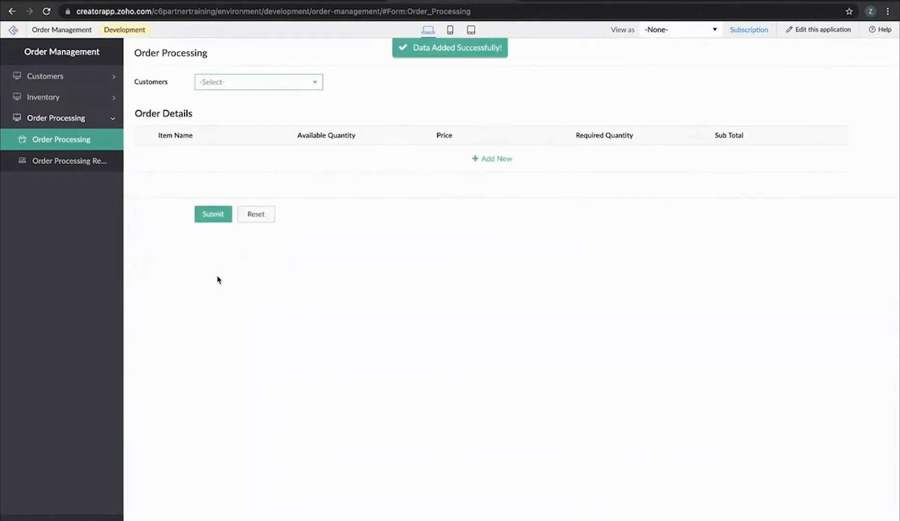
# On a new order, choose the customer and add item A, showing available quantity 95
pyautogui.click(279, 83)
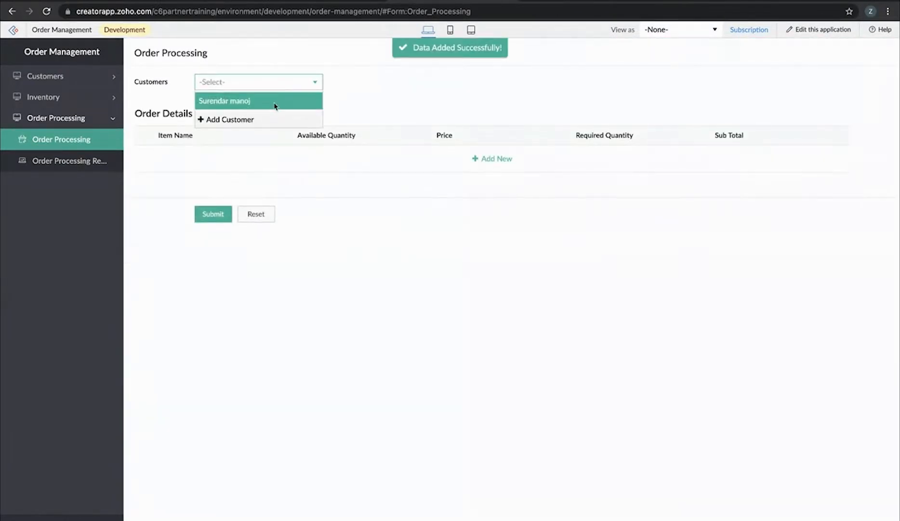
pyautogui.click(276, 104)
pyautogui.click(485, 160)
pyautogui.click(219, 159)
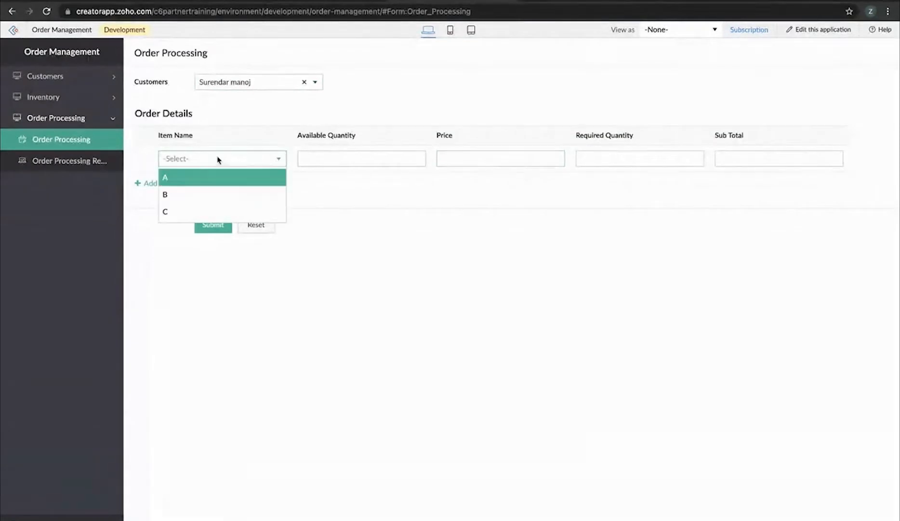
pyautogui.click(217, 188)
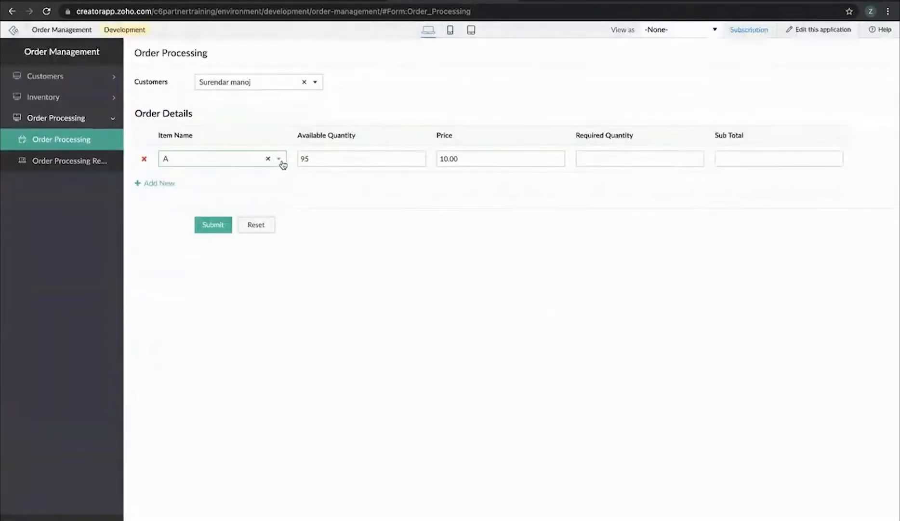
# Add items B and C and check their available quantities of 94 and 93
pyautogui.click(147, 183)
pyautogui.click(190, 185)
pyautogui.click(195, 221)
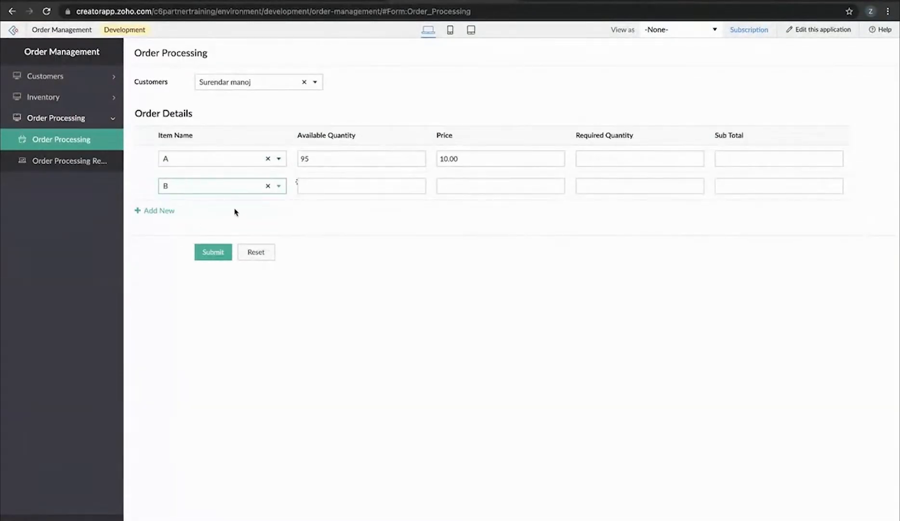
pyautogui.click(172, 212)
pyautogui.click(187, 213)
pyautogui.click(187, 263)
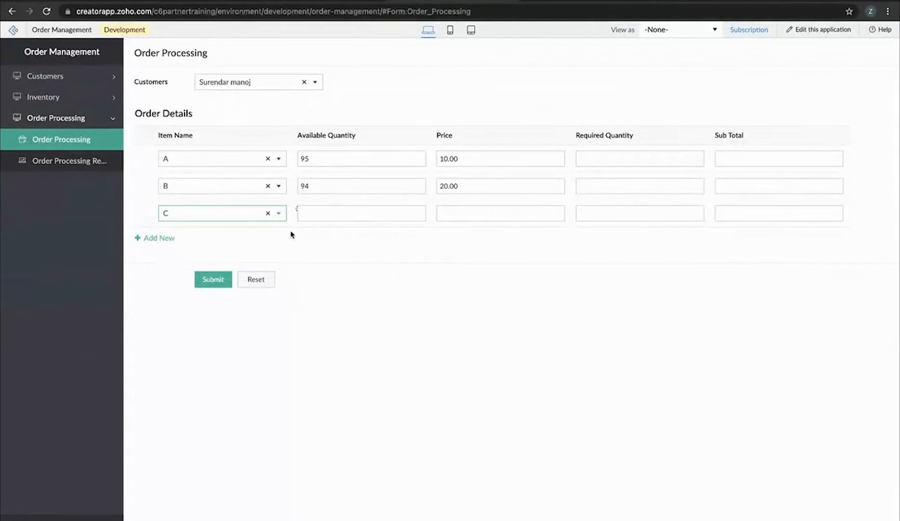
pyautogui.moveTo(313, 199); pyautogui.dragTo(262, 70)
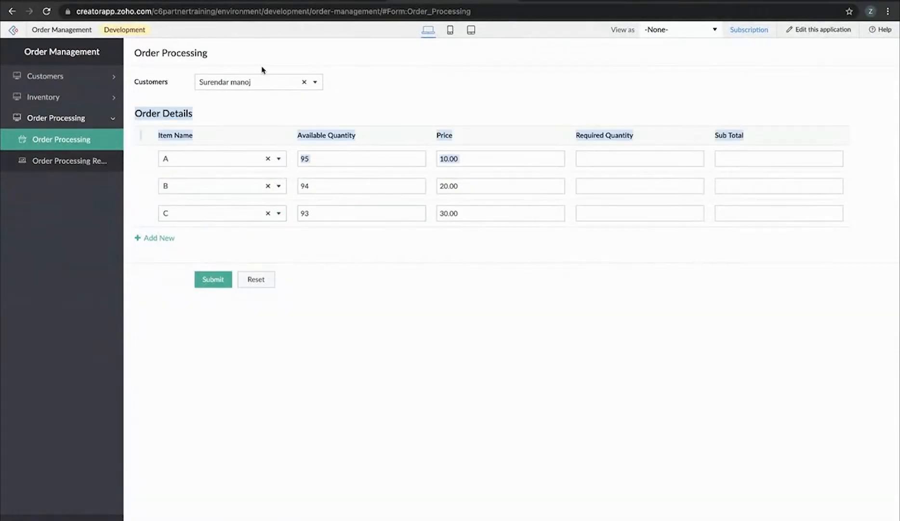
pyautogui.click(403, 86)
pyautogui.scroll(2, 333, 173)
pyautogui.scroll(2, 334, 174)
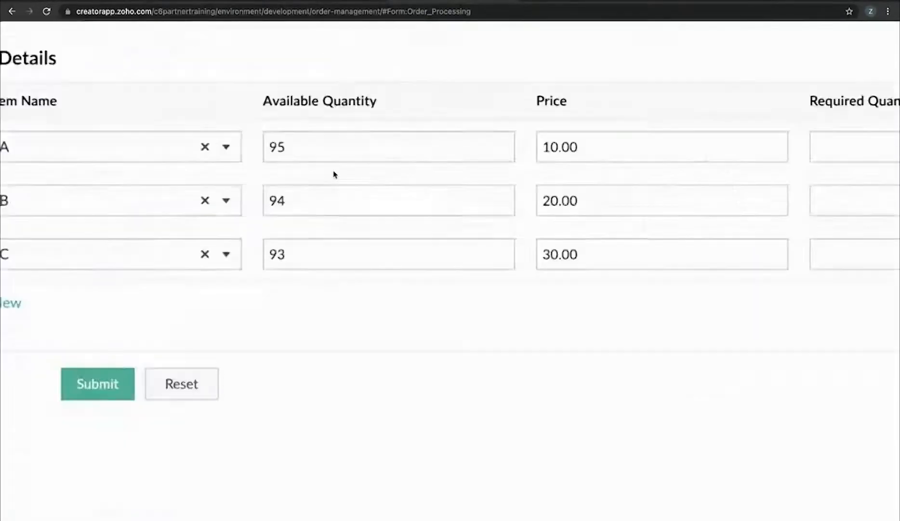
pyautogui.hscroll(-5, 334, 174)
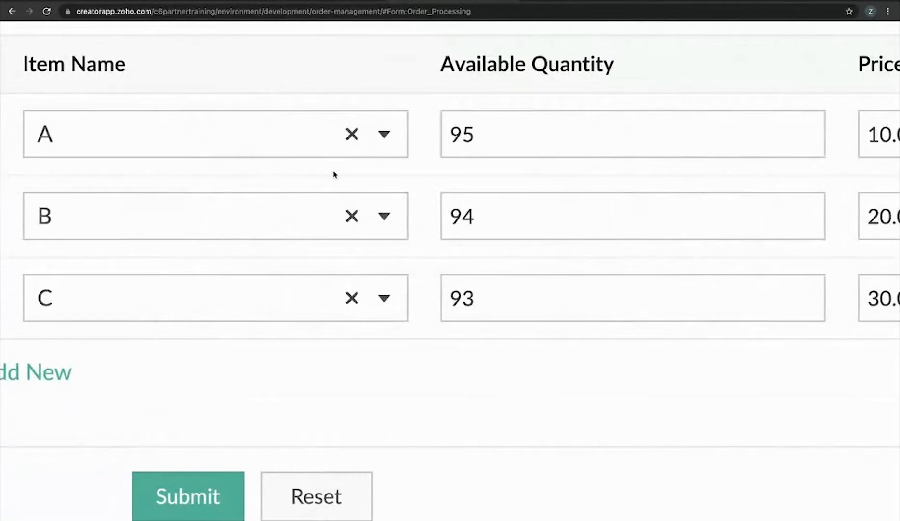
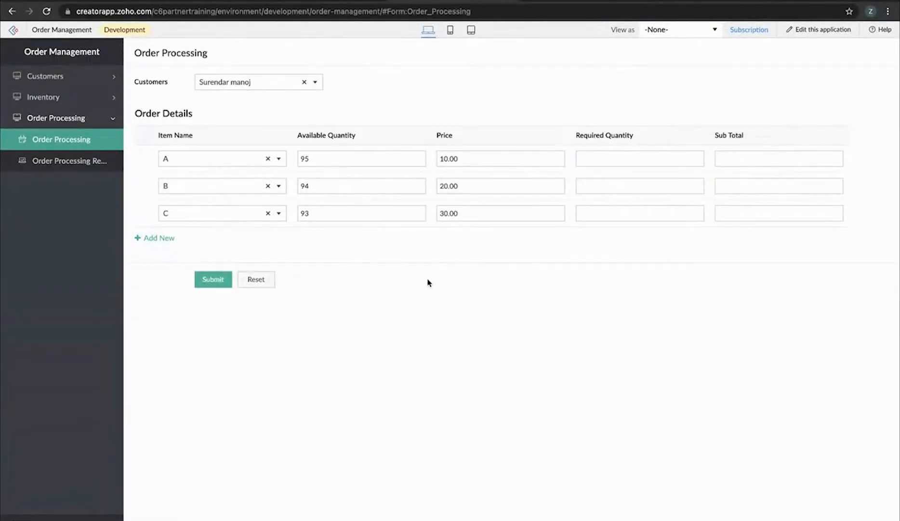
# Switch to the Creator Environments tab, where Order Management shows Stage 2.0 and Production 1.0
pyautogui.click(72, 0)
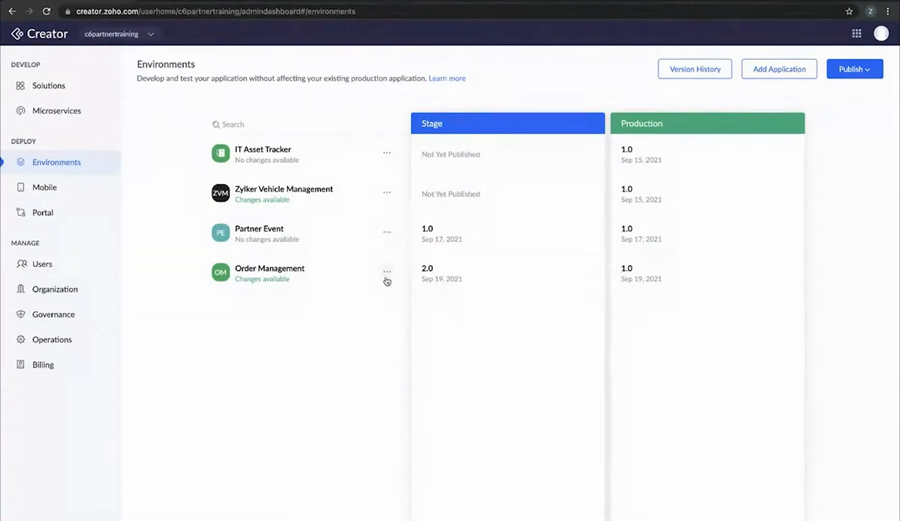
# Start a Stage publish of Order Management with every change selected, moving on to version details
pyautogui.click(841, 72)
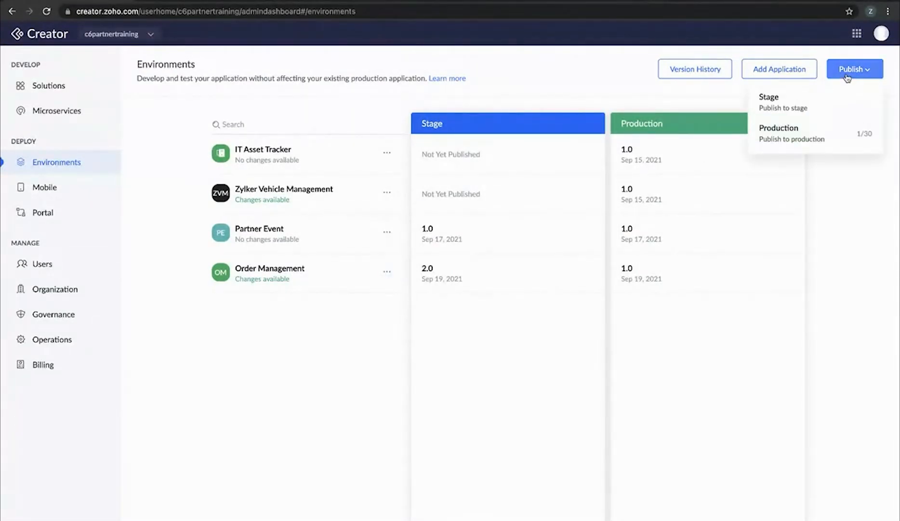
pyautogui.click(804, 108)
pyautogui.click(223, 112)
pyautogui.click(860, 518)
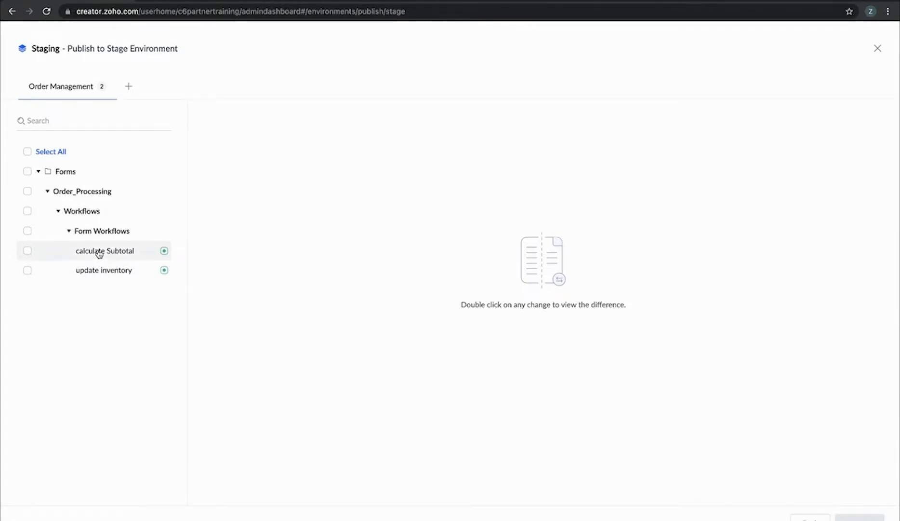
pyautogui.click(27, 152)
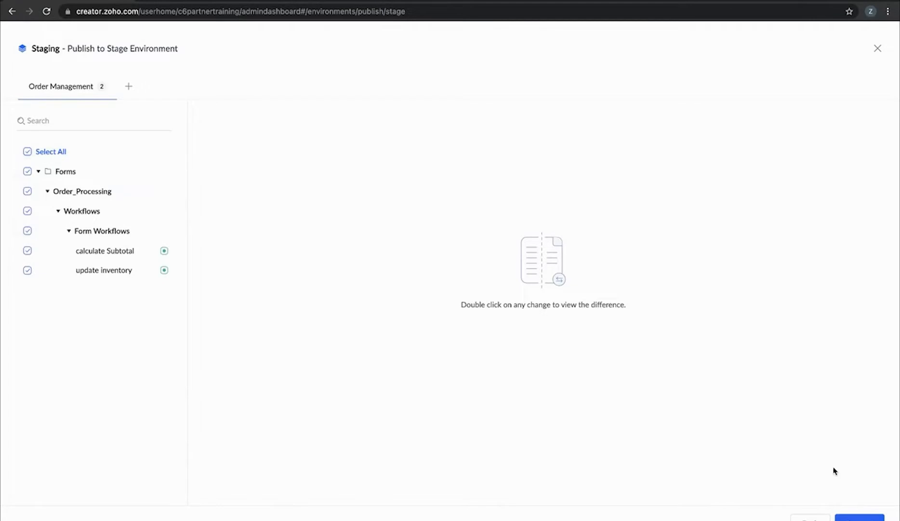
pyautogui.click(851, 517)
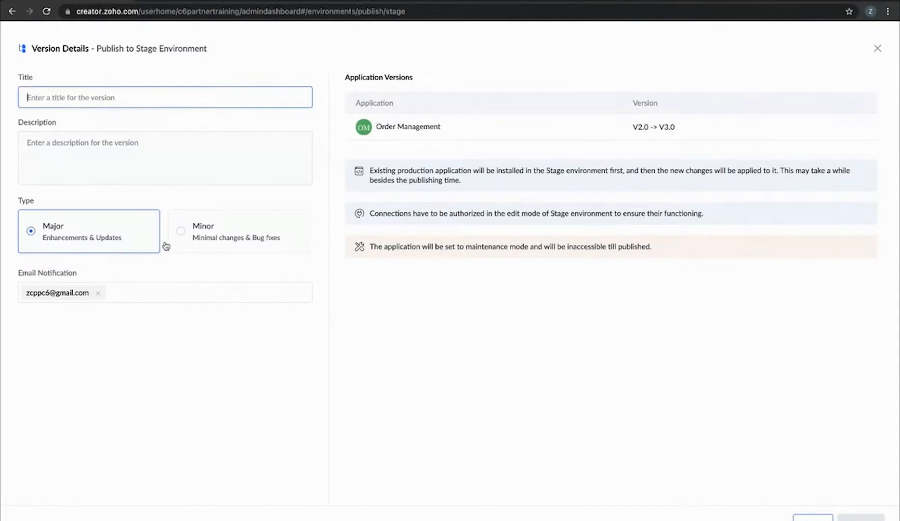
# Publish Order Management to Stage as minor version V2.1, titled and described 'Updated Inventory'
pyautogui.click(181, 232)
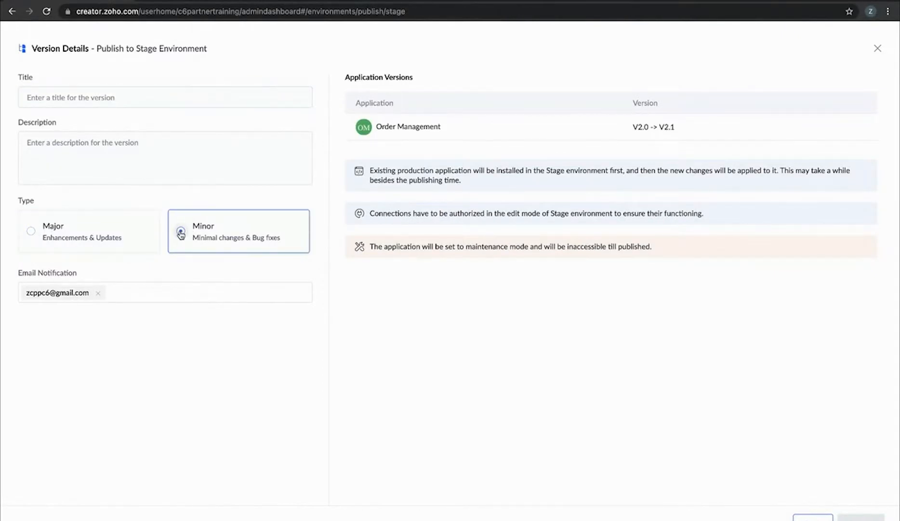
pyautogui.click(162, 98)
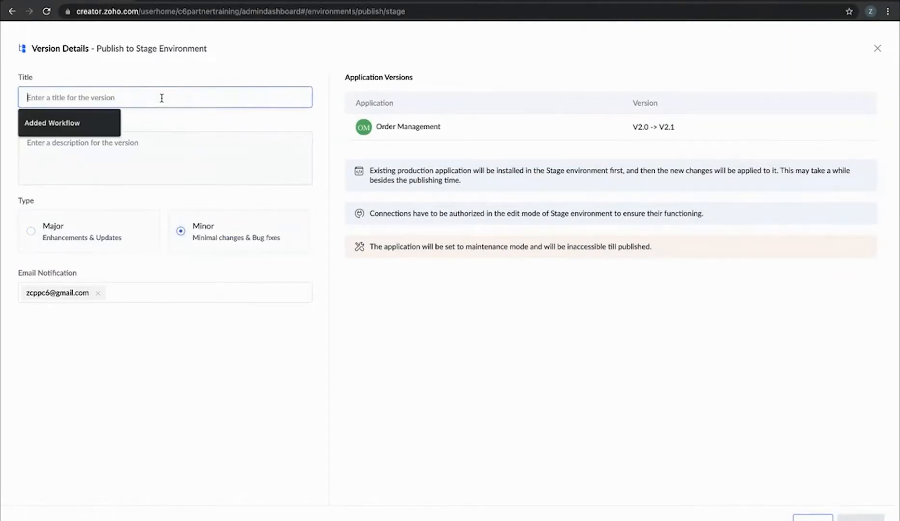
pyautogui.write('Added')
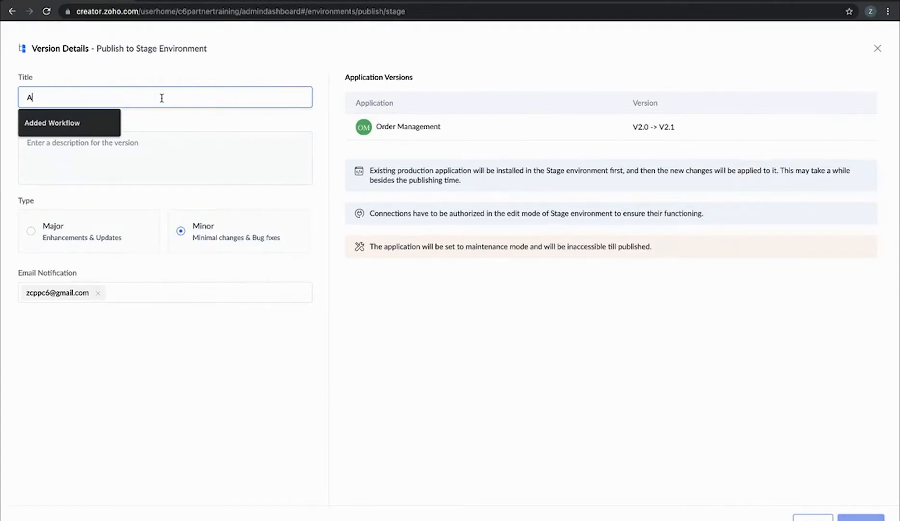
pyautogui.press('BackSpace')
pyautogui.press('BackSpace')
pyautogui.press('BackSpace')
pyautogui.press('BackSpace')
pyautogui.press('BackSpace')
pyautogui.write('Updated Inve')
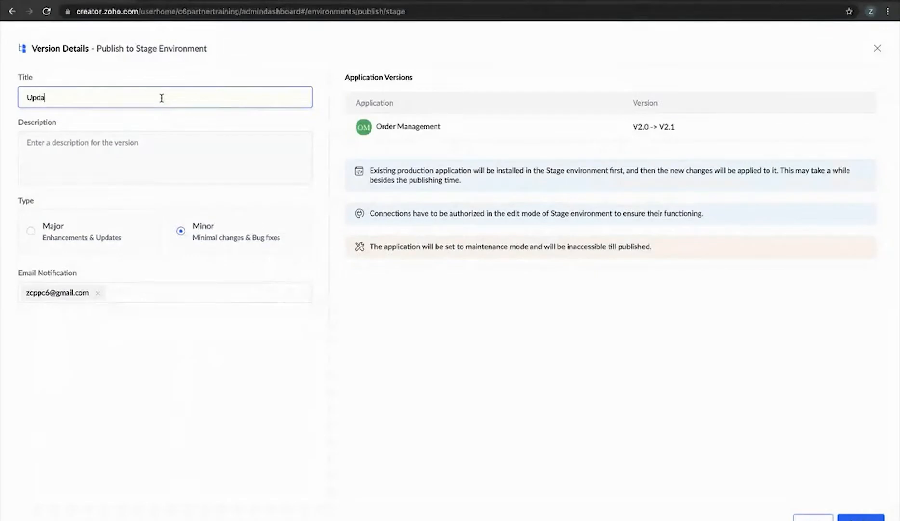
pyautogui.write('ntory')
pyautogui.hotkey('ctrl', 'a')
pyautogui.hotkey('ctrl', 'c')
pyautogui.click(110, 160)
pyautogui.hotkey('ctrl', 'v')
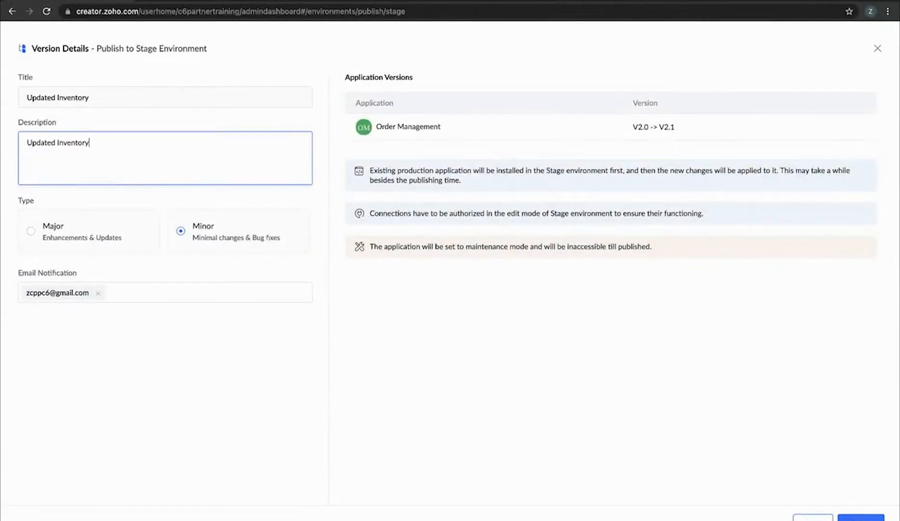
pyautogui.click(861, 518)
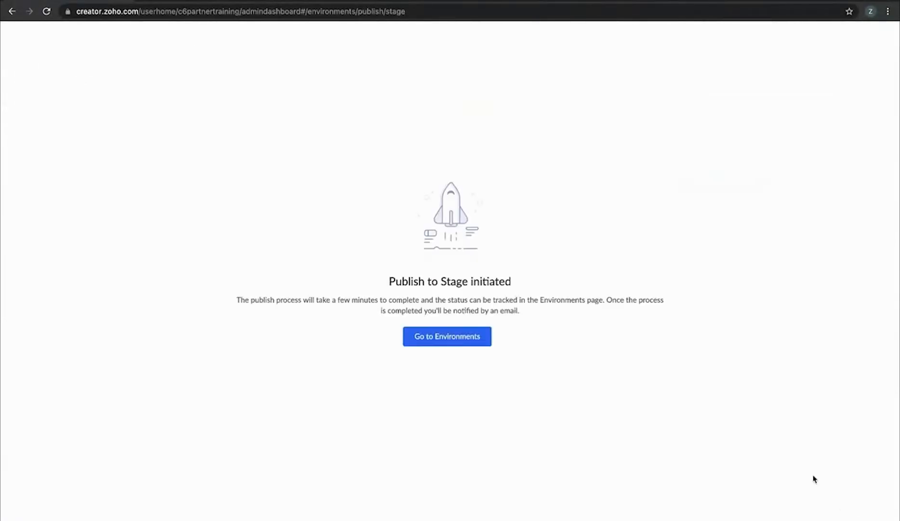
# Return to Environments and reload so Order Management shows Stage 2.1, Production 1.0
pyautogui.click(482, 339)
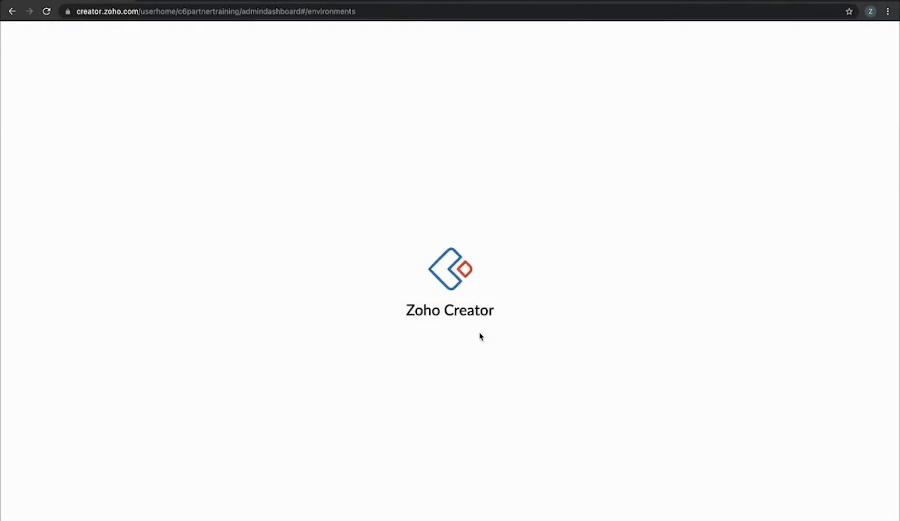
pyautogui.moveTo(565, 273)
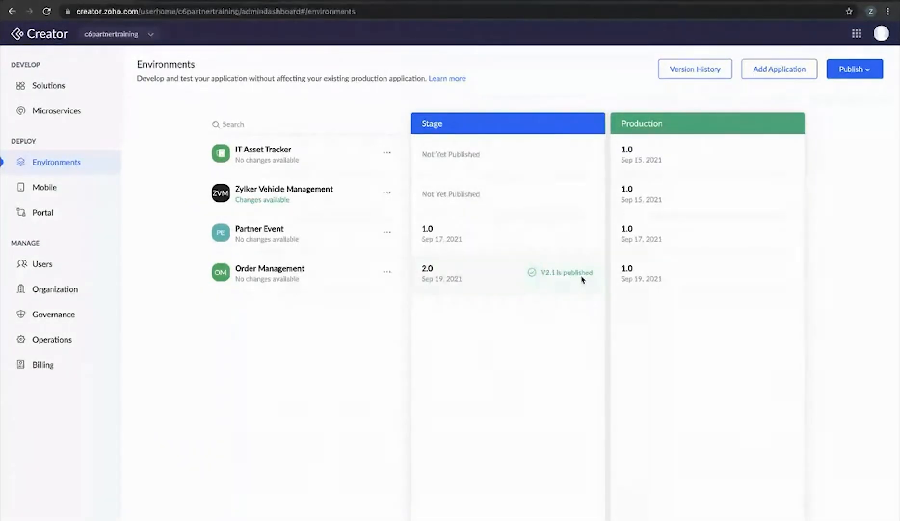
pyautogui.click(47, 12)
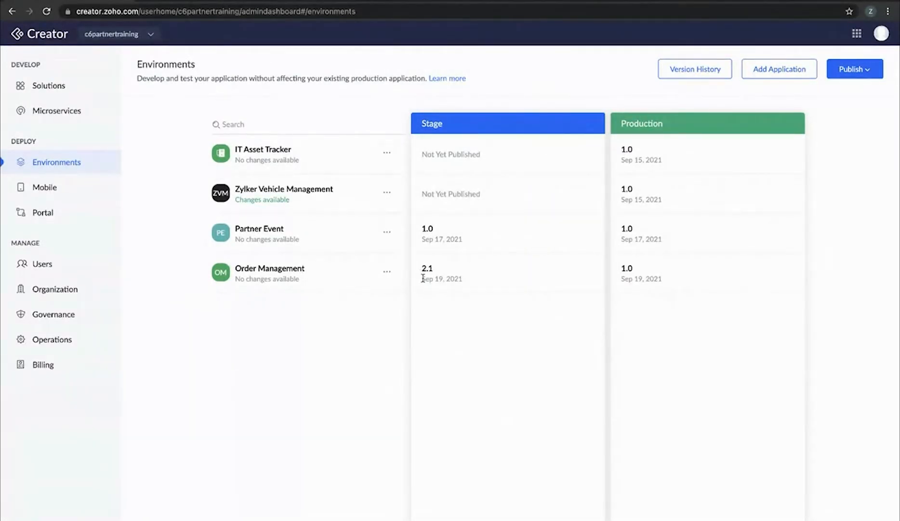
# Start a Production publish of Order Management using the Added Workflow V2.0 version, not Updated Inventory
pyautogui.click(854, 69)
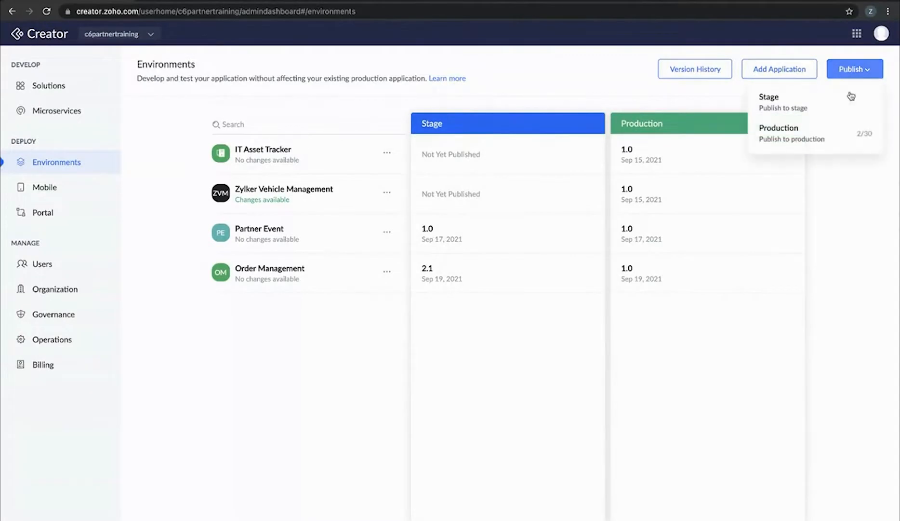
pyautogui.click(833, 141)
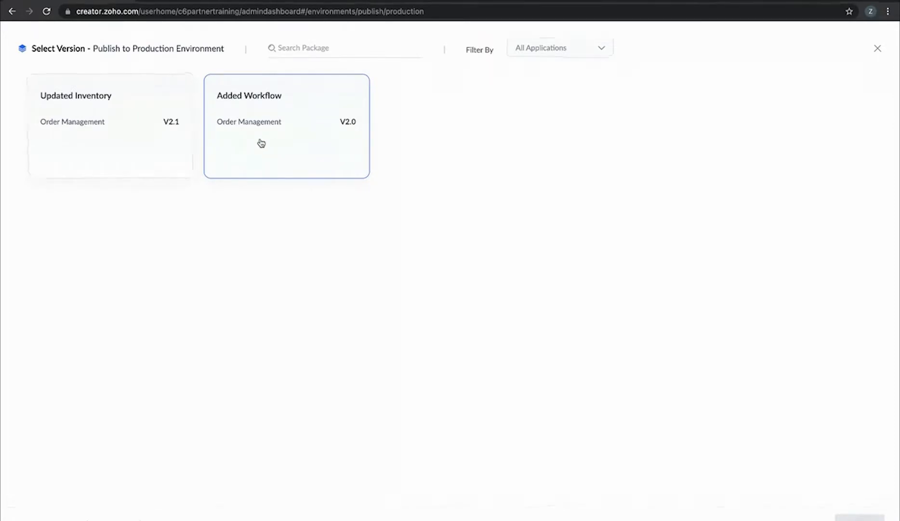
pyautogui.click(140, 140)
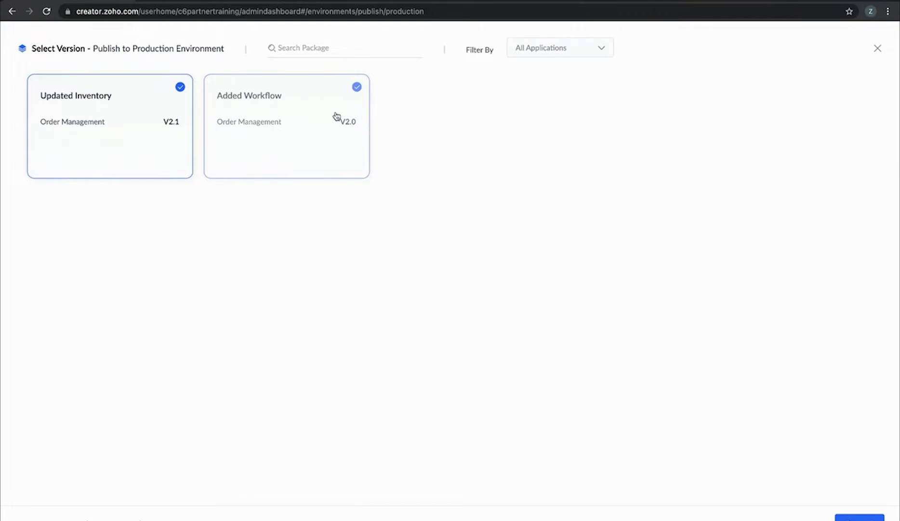
pyautogui.click(143, 113)
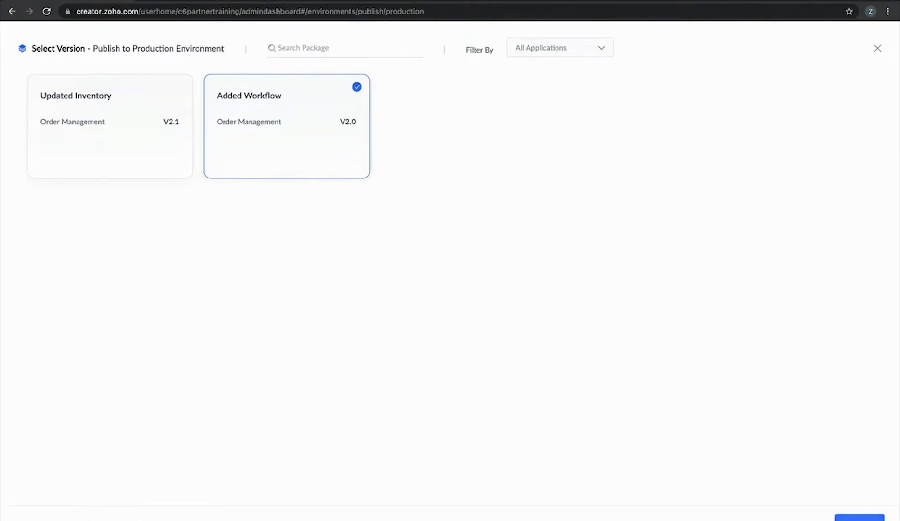
pyautogui.click(858, 518)
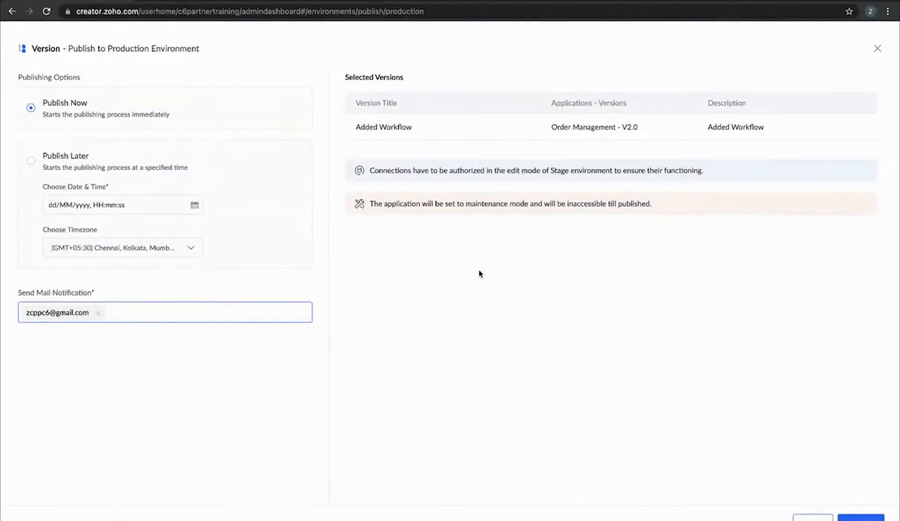
# Set the Production publish of Added Workflow V2.0 to Publish Later, timezone GMT+05:30
pyautogui.scroll(5, 480, 274)
pyautogui.hscroll(-10, 479, 274)
pyautogui.scroll(8, 479, 274)
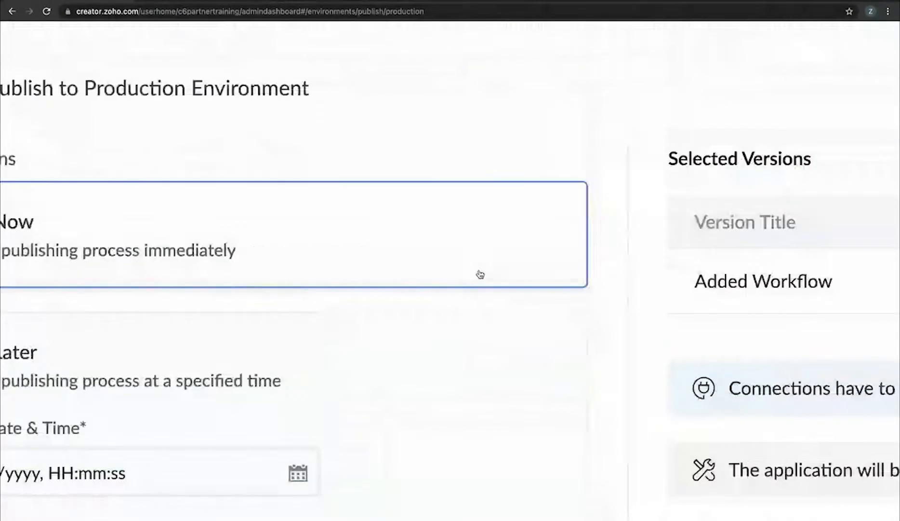
pyautogui.scroll(-2, 480, 273)
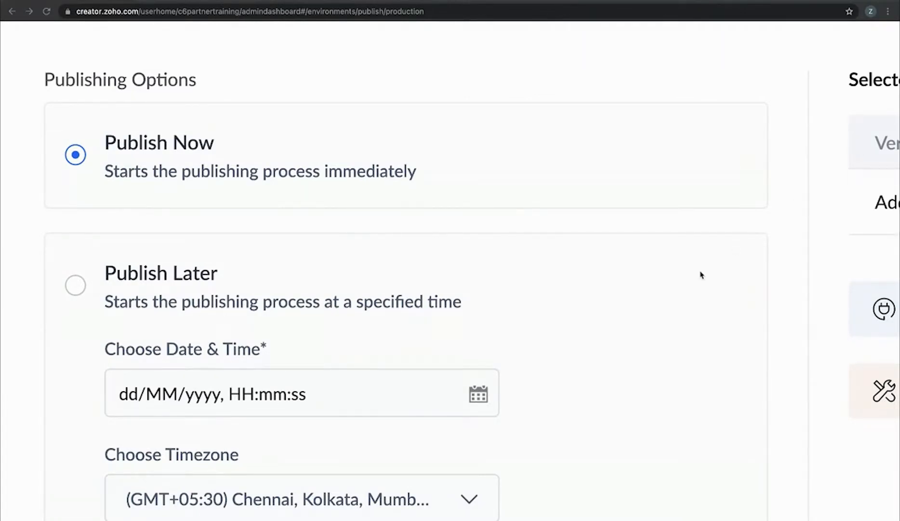
pyautogui.scroll(-2, 371, 285)
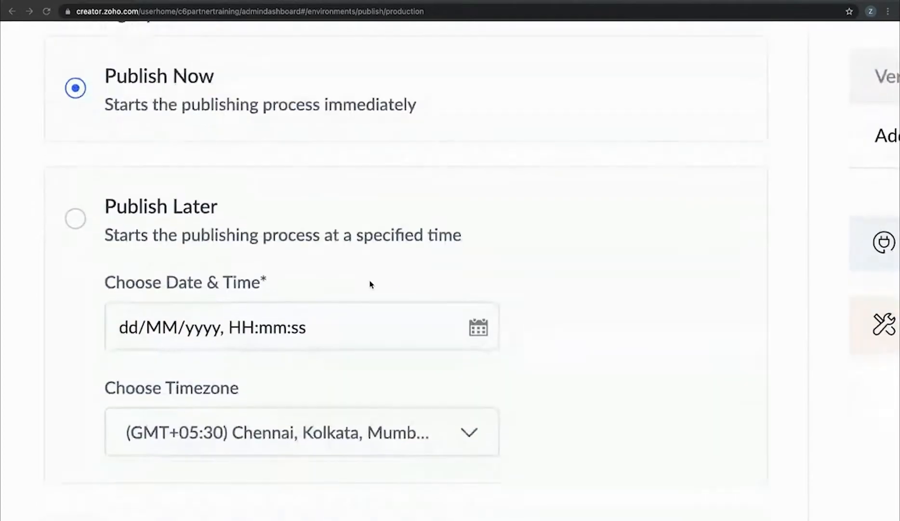
pyautogui.click(75, 212)
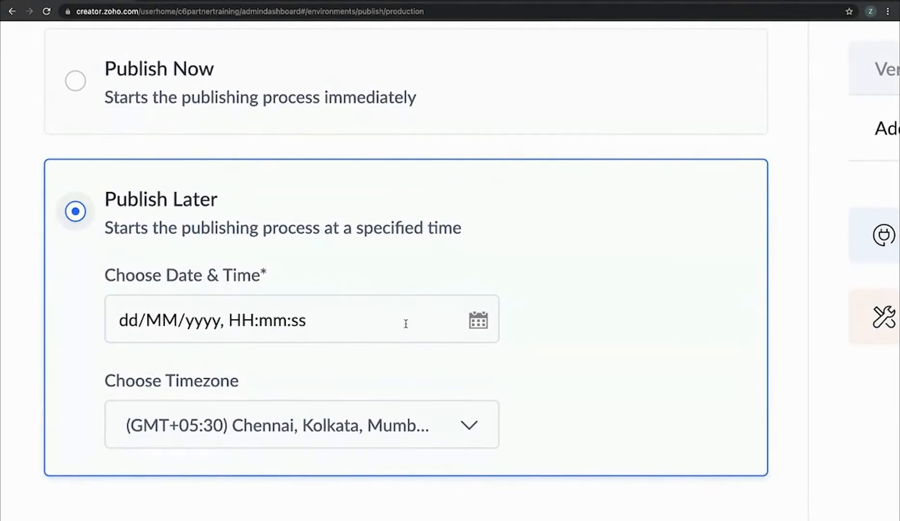
pyautogui.scroll(-1, 406, 323)
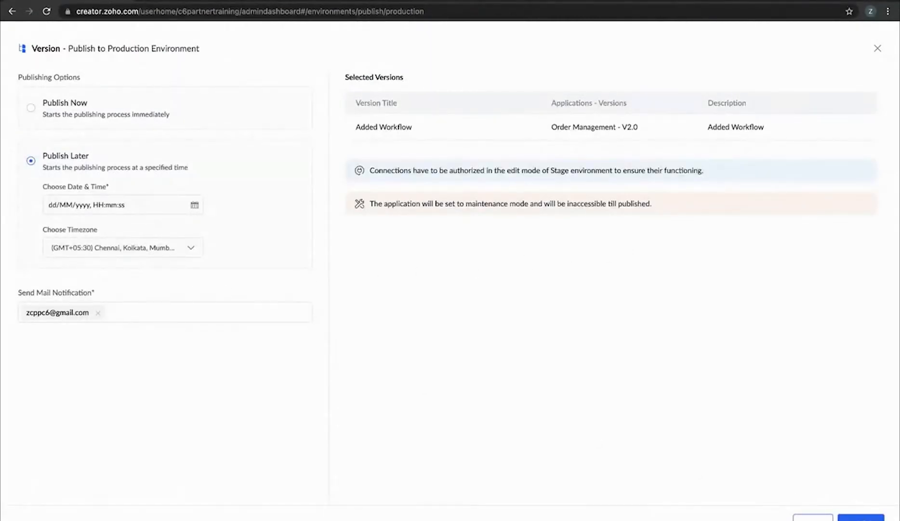
# Submit the Production publish, dismiss the resulting error, and cancel the publish
pyautogui.click(861, 519)
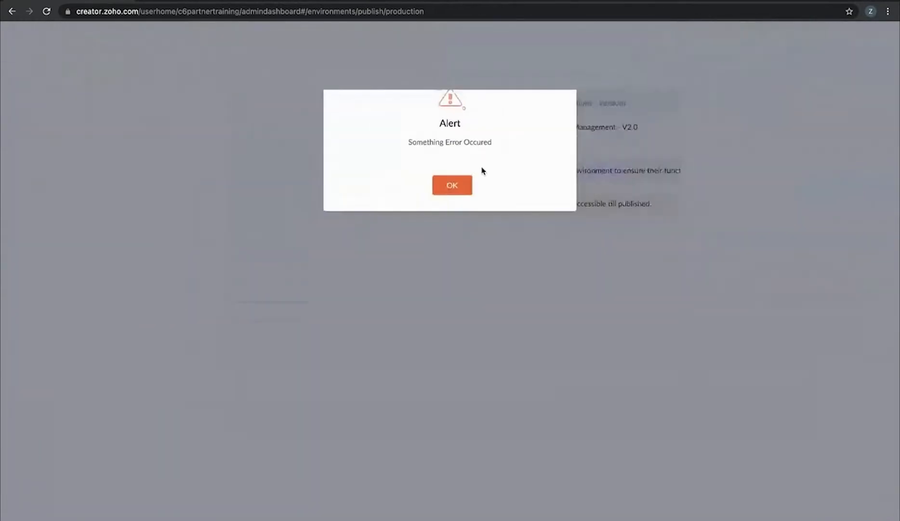
pyautogui.click(453, 185)
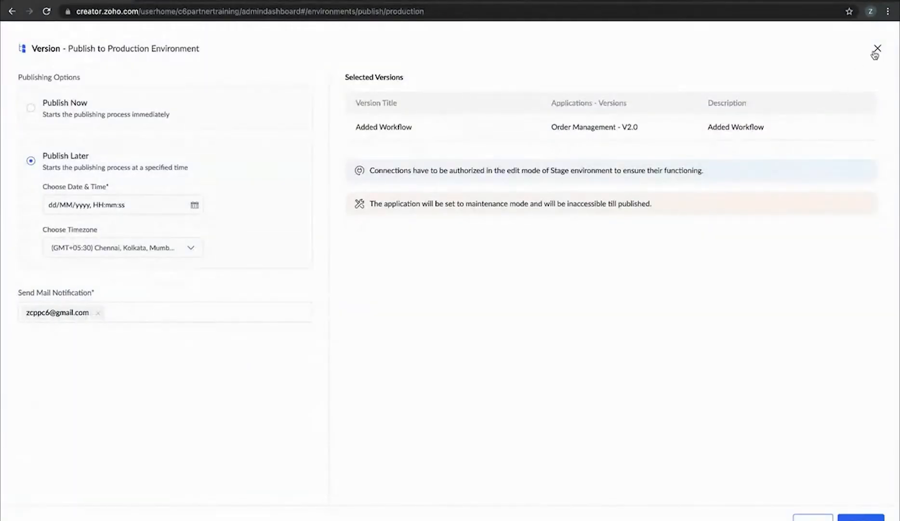
pyautogui.click(877, 49)
pyautogui.click(436, 203)
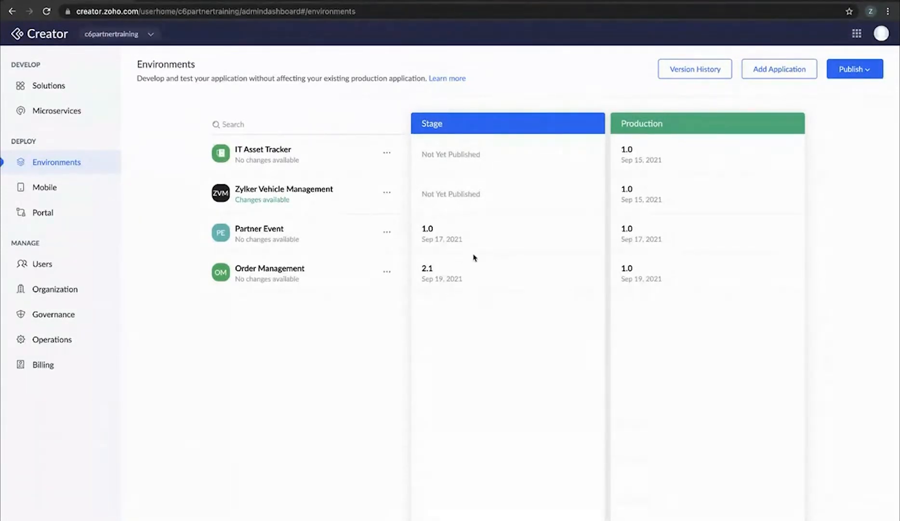
# Reopen the Production publish and abandon it again, leaving Order Management at Production 1.0
pyautogui.click(857, 72)
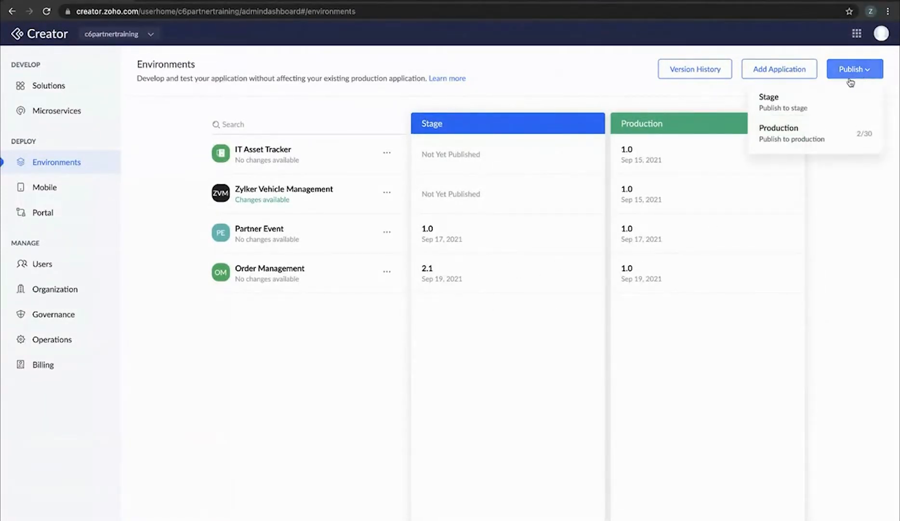
pyautogui.click(810, 130)
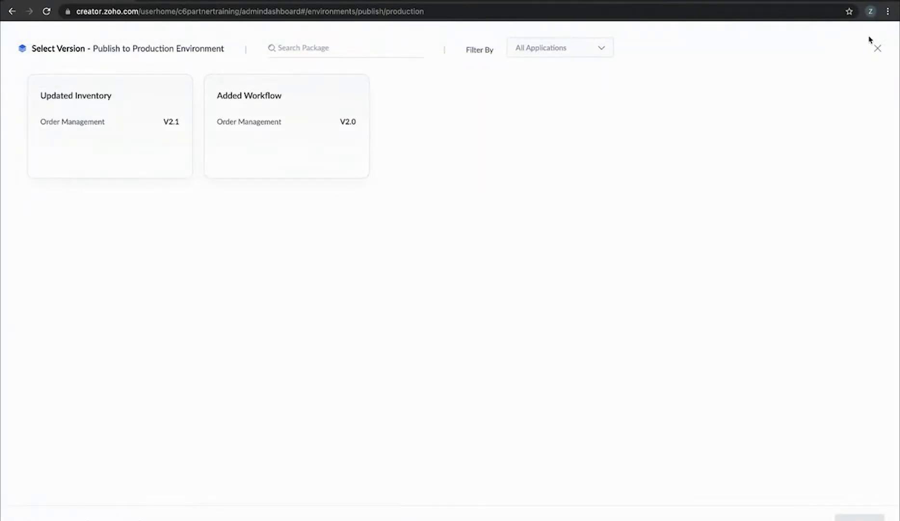
pyautogui.click(878, 49)
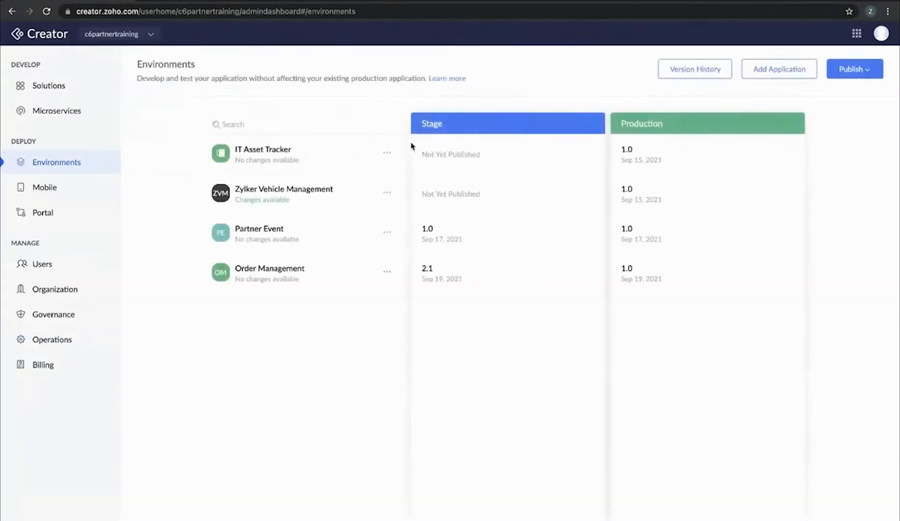
pyautogui.click(851, 71)
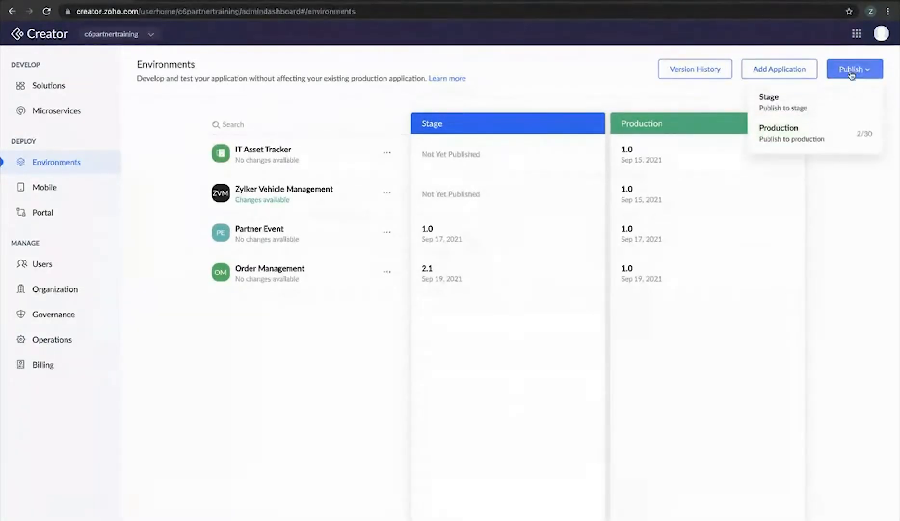
# Start a Stage publish of Zylker Vehicle Management with all changed components selected
pyautogui.click(818, 112)
pyautogui.click(53, 122)
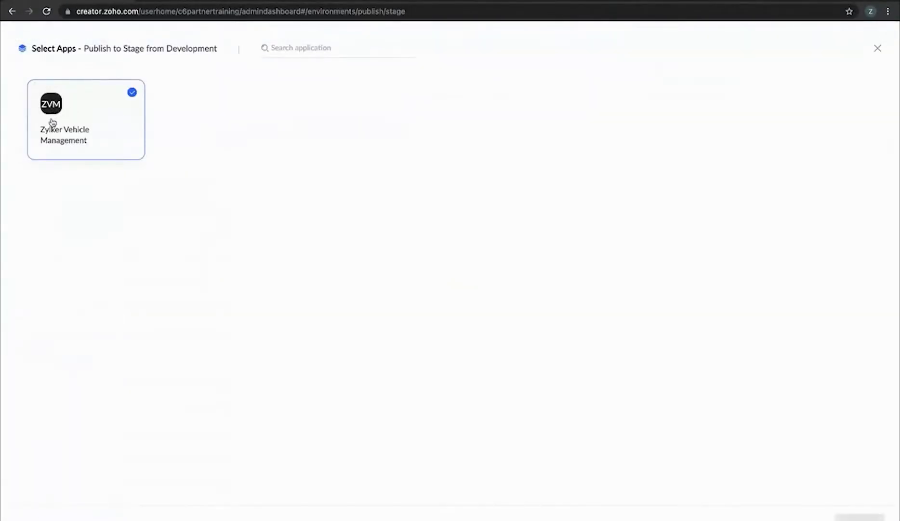
pyautogui.click(860, 516)
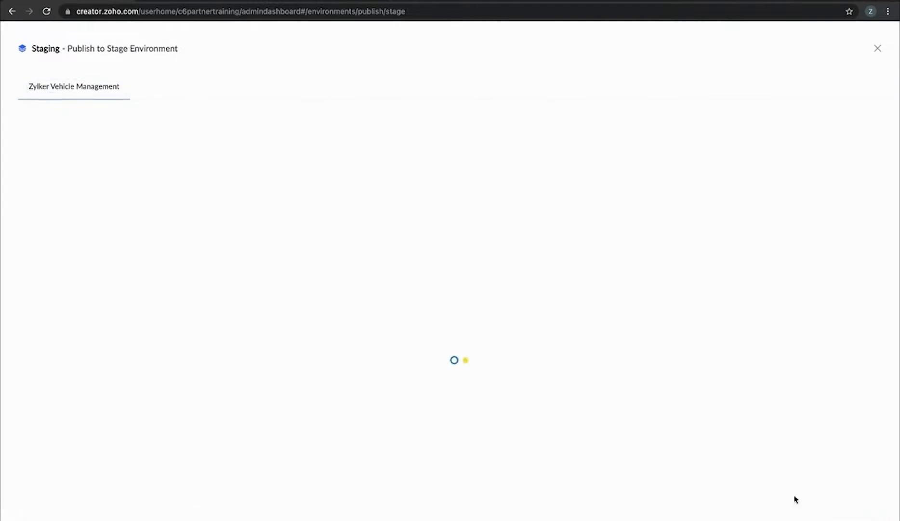
pyautogui.click(27, 151)
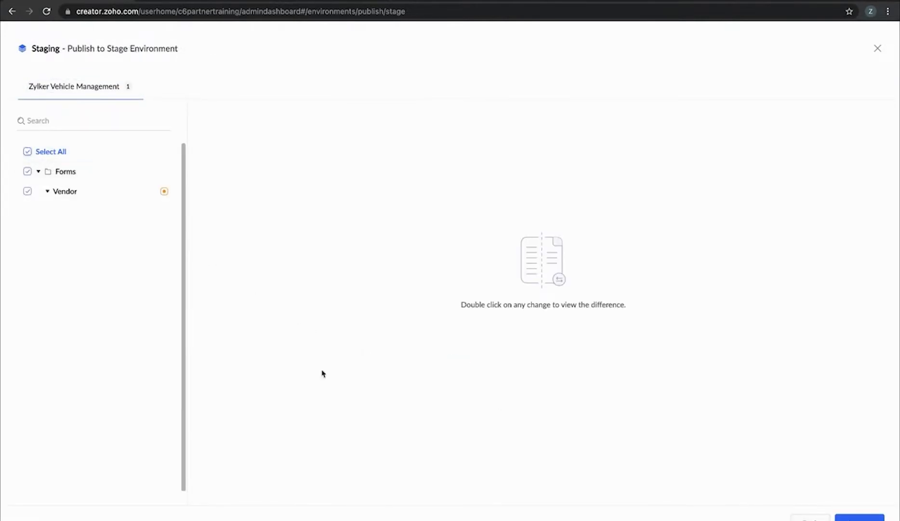
pyautogui.click(861, 517)
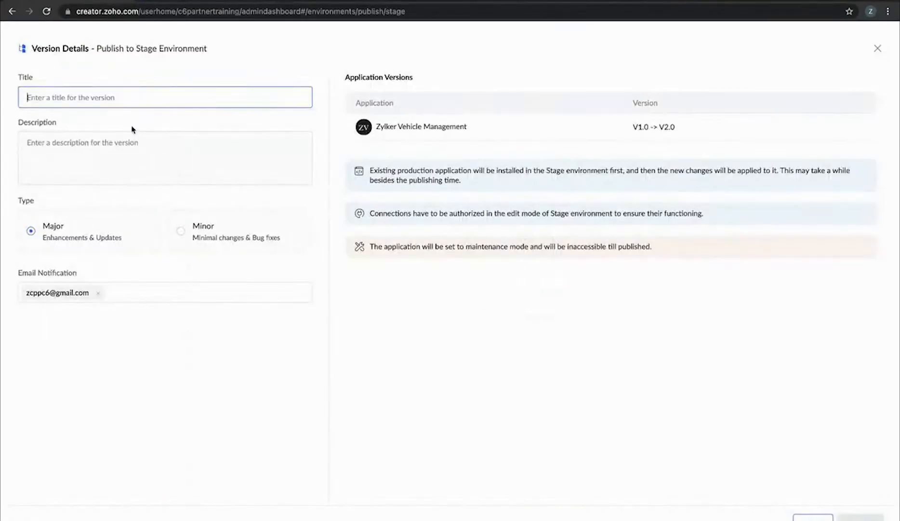
# Give the version title and description 'V1', publish it to Stage, and return to Environments
pyautogui.click(140, 98)
pyautogui.write('V1')
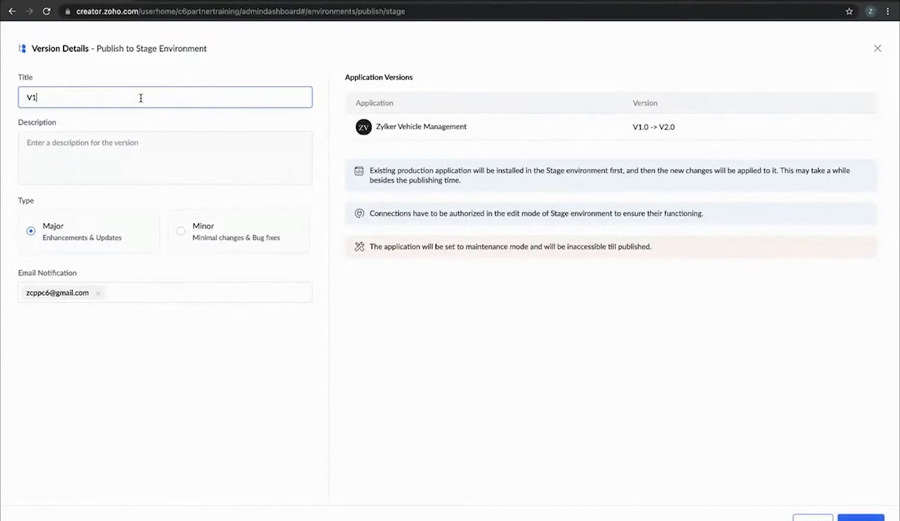
pyautogui.click(158, 160)
pyautogui.write('V1')
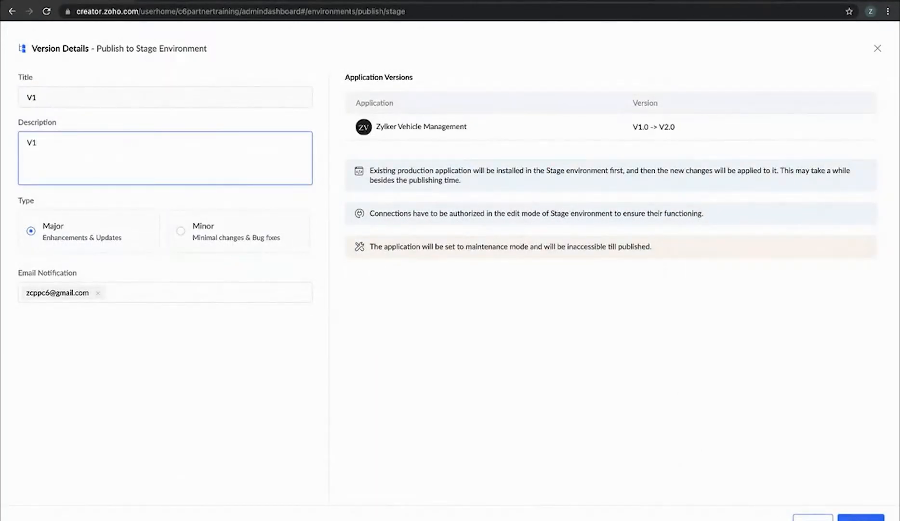
pyautogui.click(861, 517)
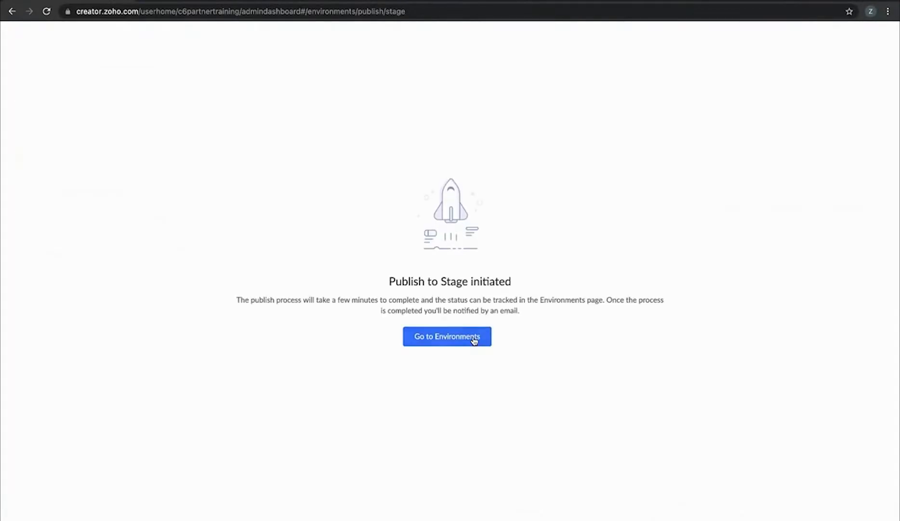
pyautogui.click(474, 341)
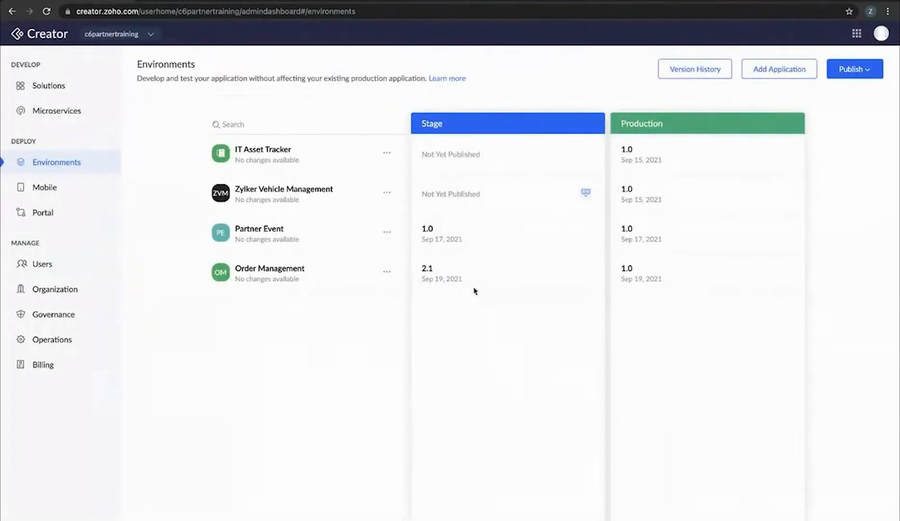
# Reload to show Zylker Vehicle Management's new Stage version, then begin a Production publish
pyautogui.moveTo(587, 192)
pyautogui.click(46, 11)
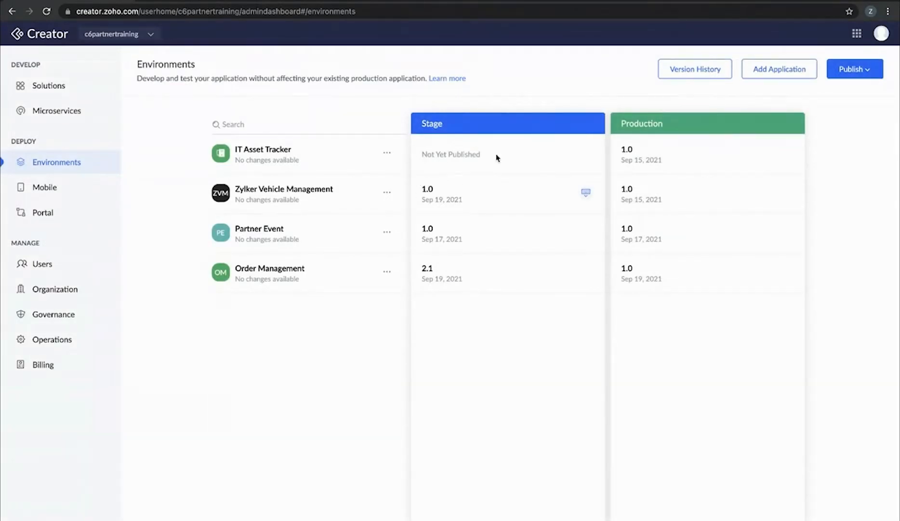
pyautogui.click(854, 69)
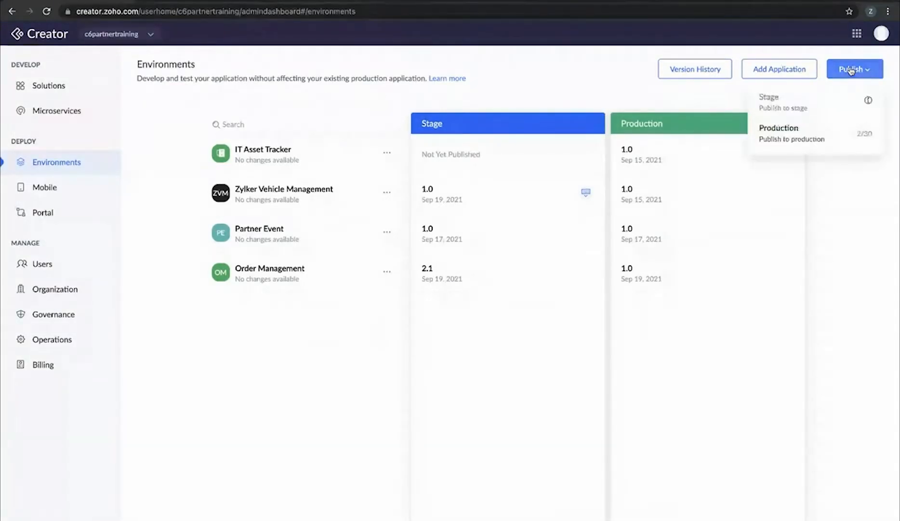
pyautogui.click(790, 130)
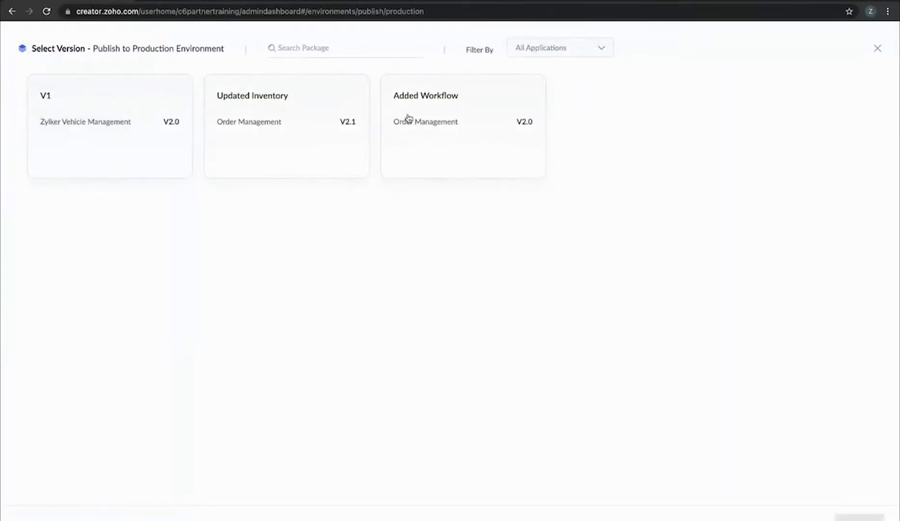
# Publish Zylker Vehicle Management's V1 version to Production immediately and return to Environments
pyautogui.click(92, 99)
pyautogui.click(860, 518)
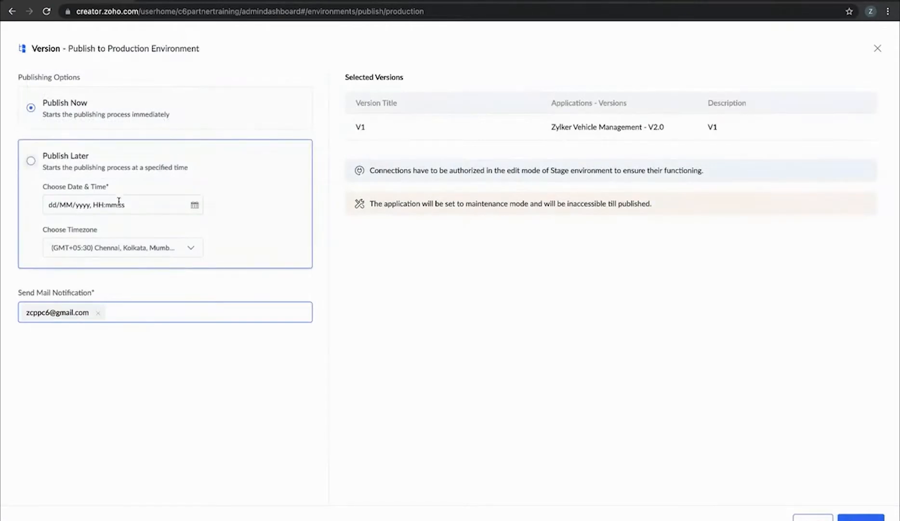
pyautogui.click(861, 517)
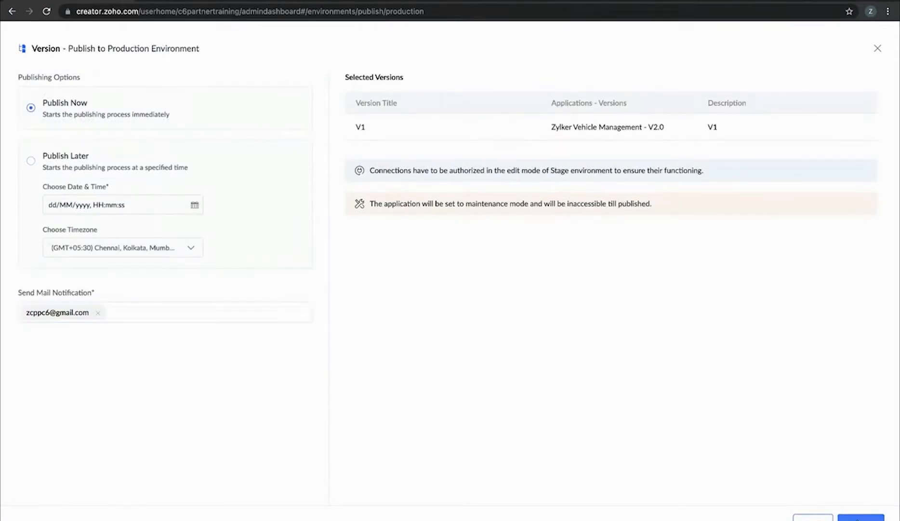
pyautogui.click(462, 344)
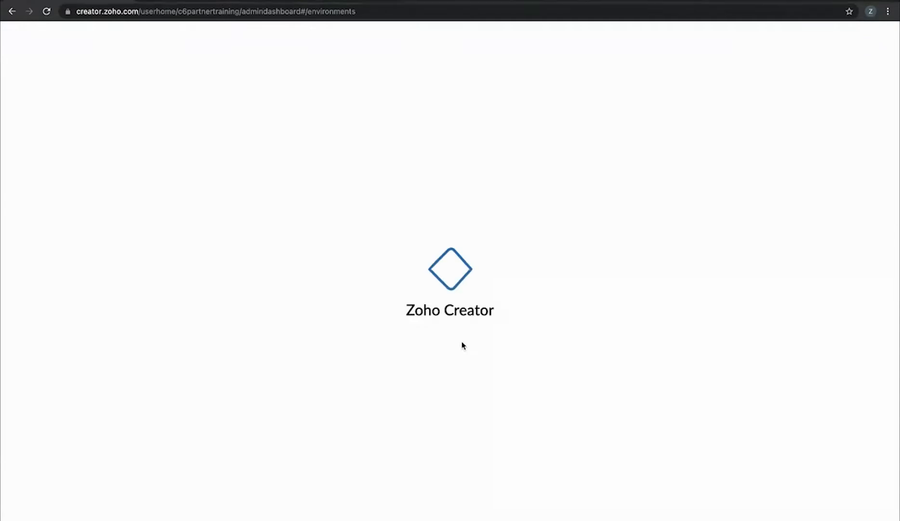
pyautogui.moveTo(784, 193)
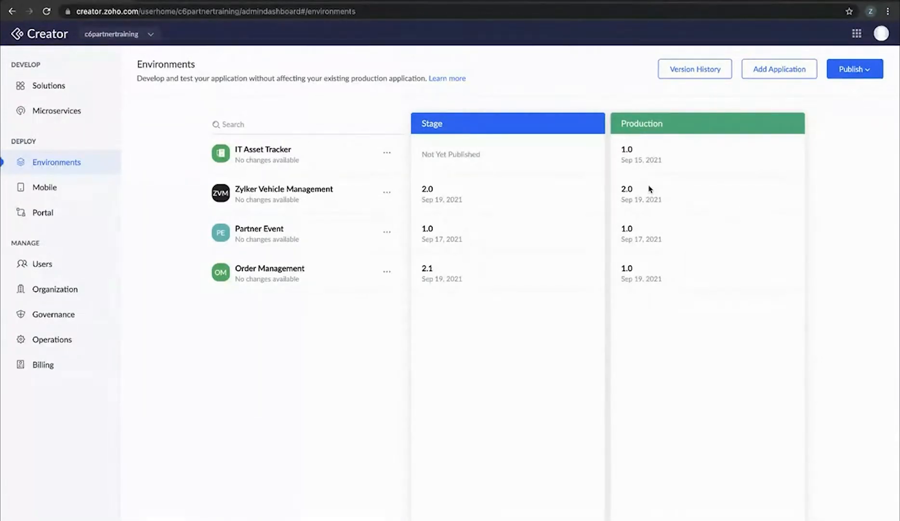
# Finish the update inventory workflow and open Order Management live in the Stage environment
pyautogui.click(470, 2)
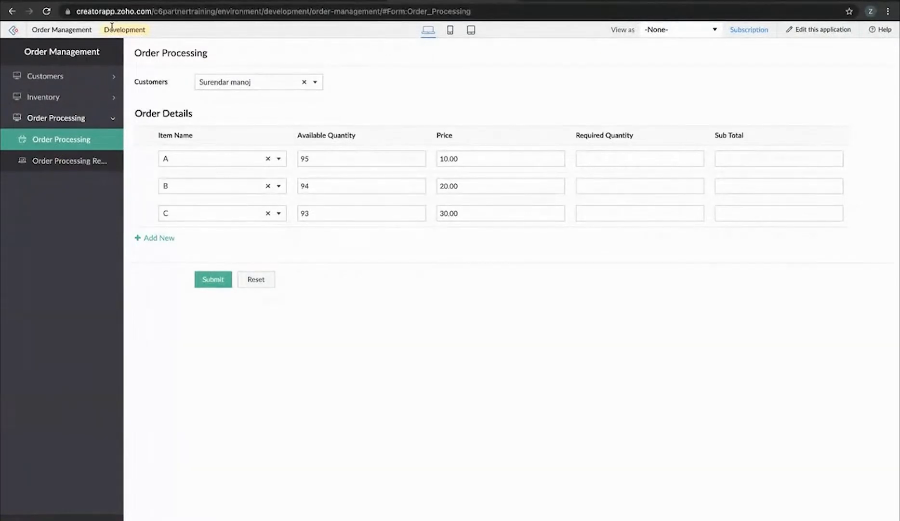
pyautogui.scroll(10, 111, 29)
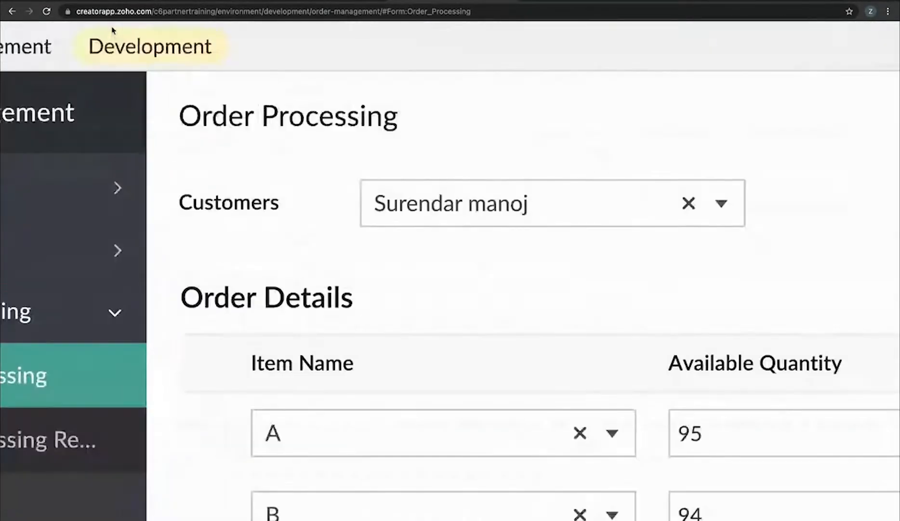
pyautogui.scroll(-10, 112, 30)
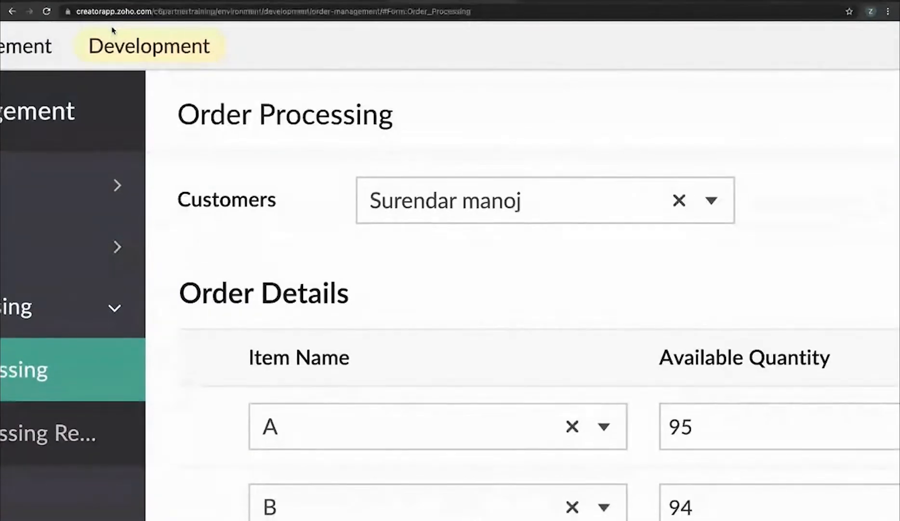
pyautogui.click(320, 1)
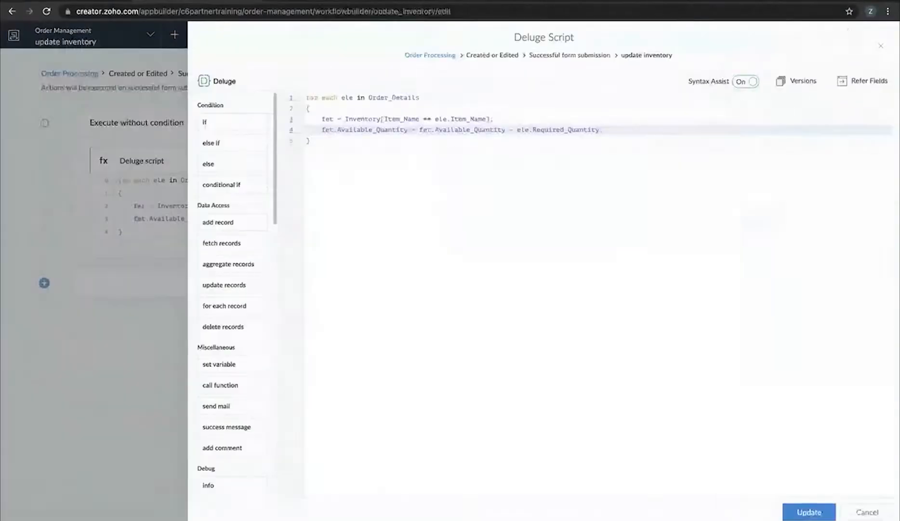
pyautogui.click(882, 46)
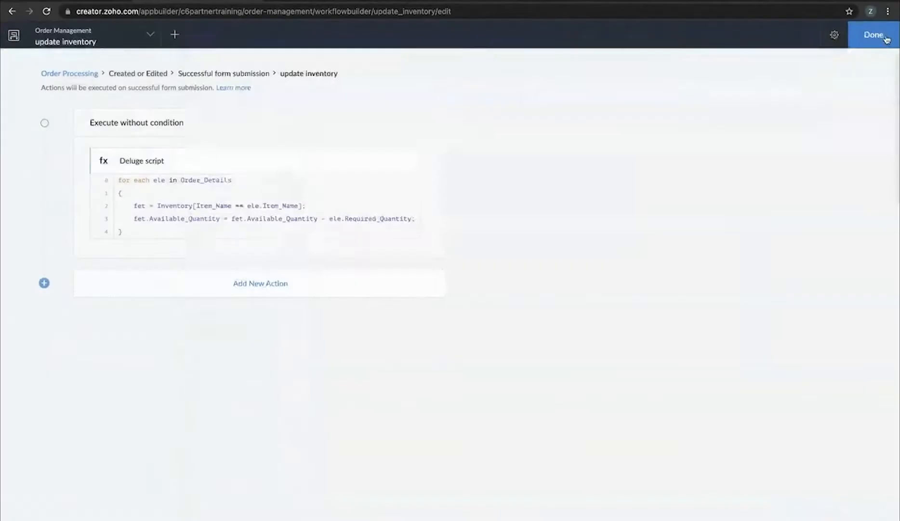
pyautogui.click(881, 35)
pyautogui.click(880, 39)
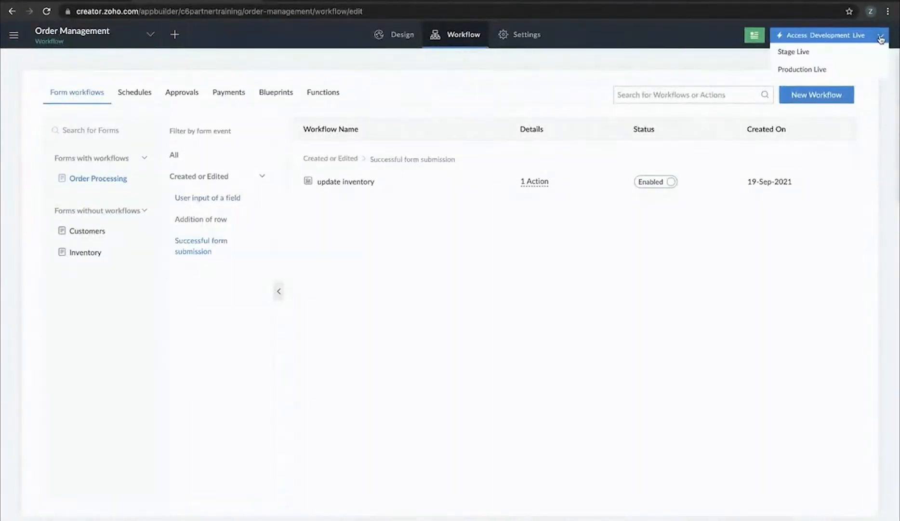
pyautogui.click(820, 57)
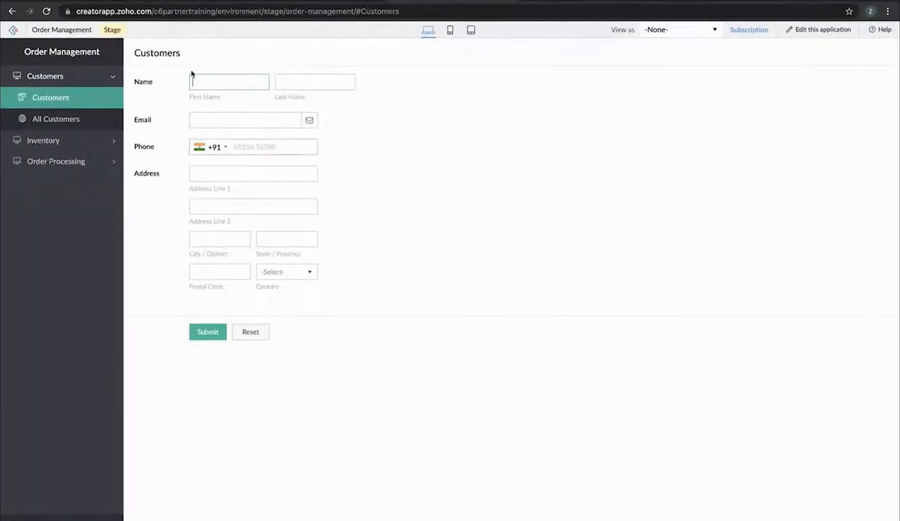
# Confirm the Stage app's All Customers and Inventory Report have no records, then return to the builder
pyautogui.scroll(5, 152, 49)
pyautogui.scroll(-5, 226, 103)
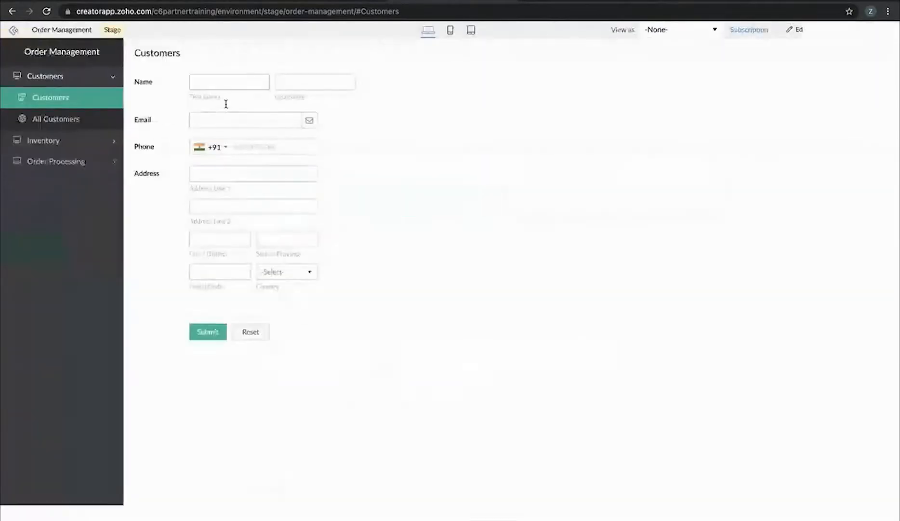
pyautogui.click(53, 119)
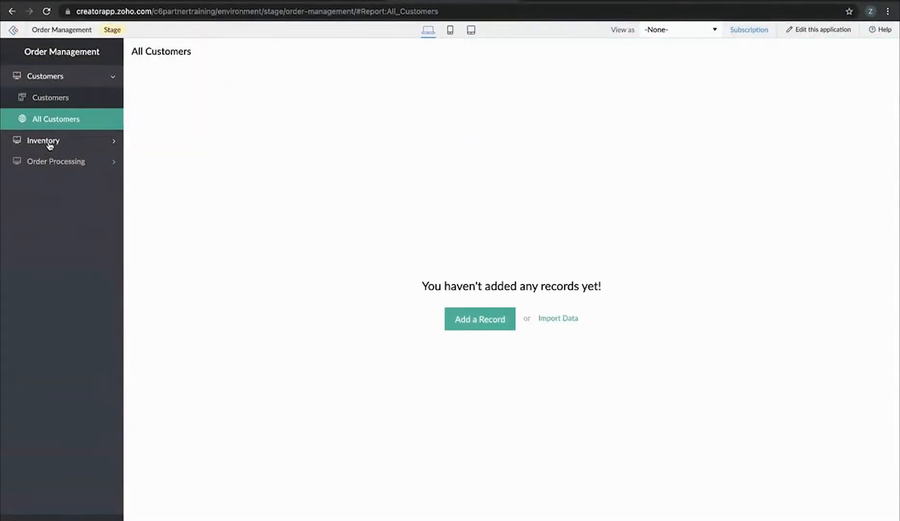
pyautogui.click(48, 141)
pyautogui.click(50, 143)
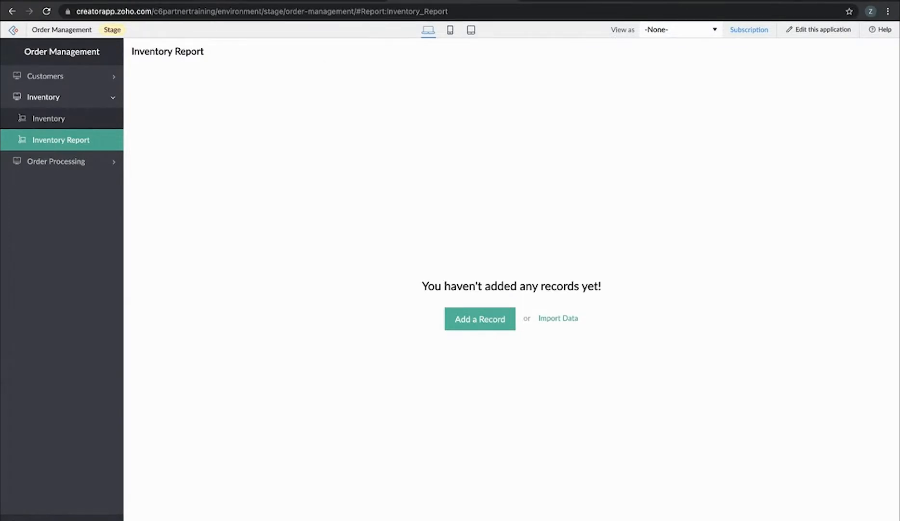
pyautogui.click(204, 1)
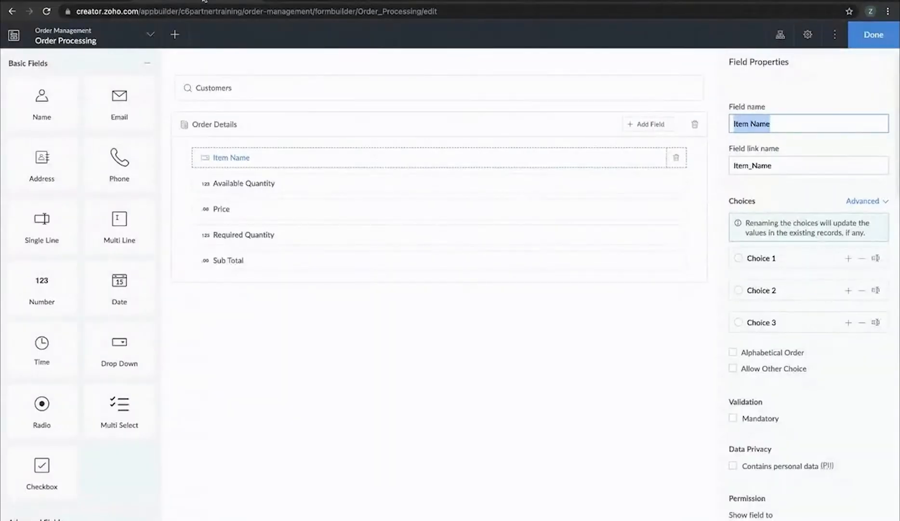
# Show Partner Event's environment actions on the Environments dashboard
pyautogui.click(93, 1)
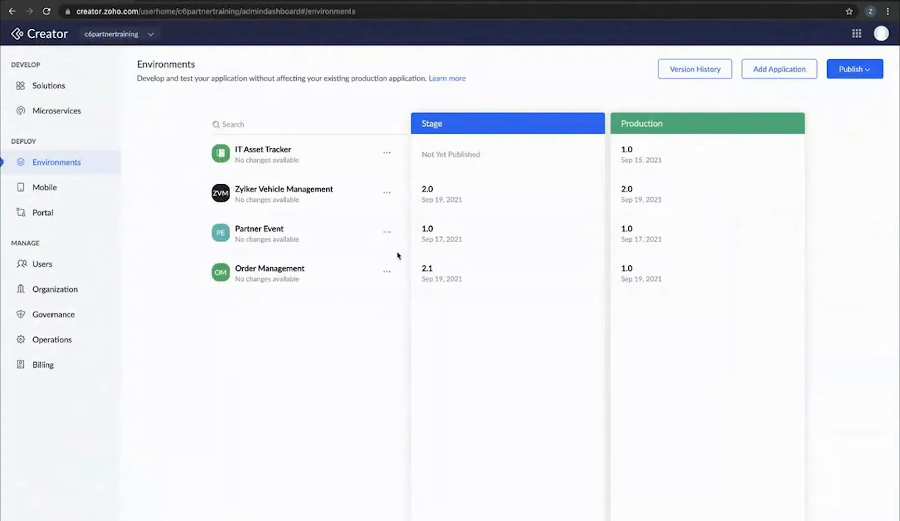
pyautogui.click(387, 234)
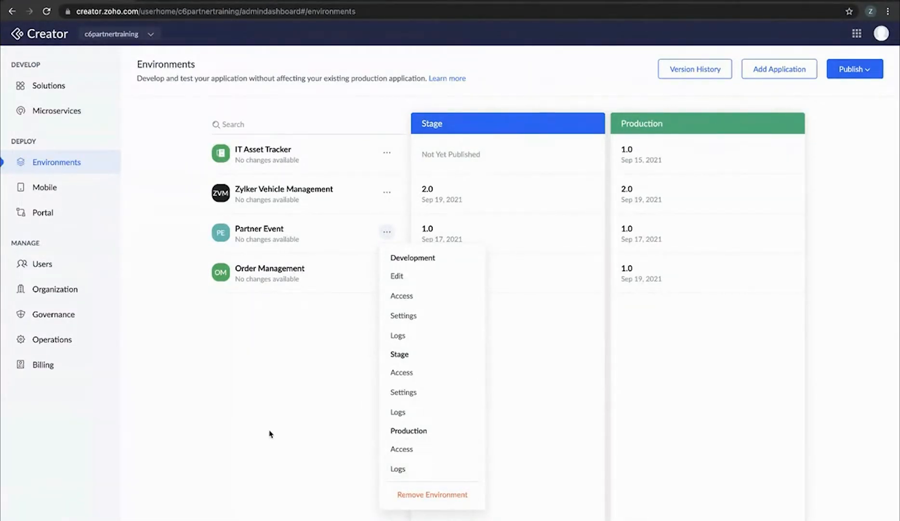
# Open the Development environment settings for Order Management from its actions menu
pyautogui.click(241, 389)
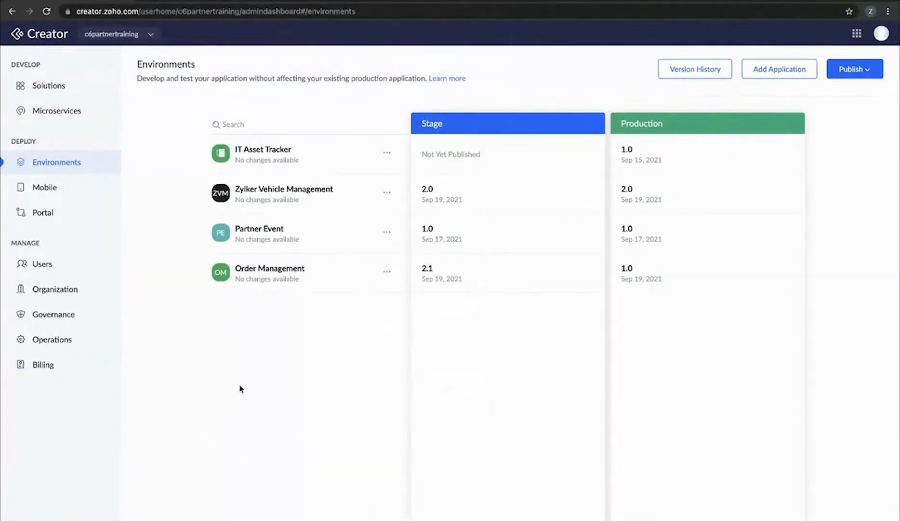
pyautogui.click(387, 271)
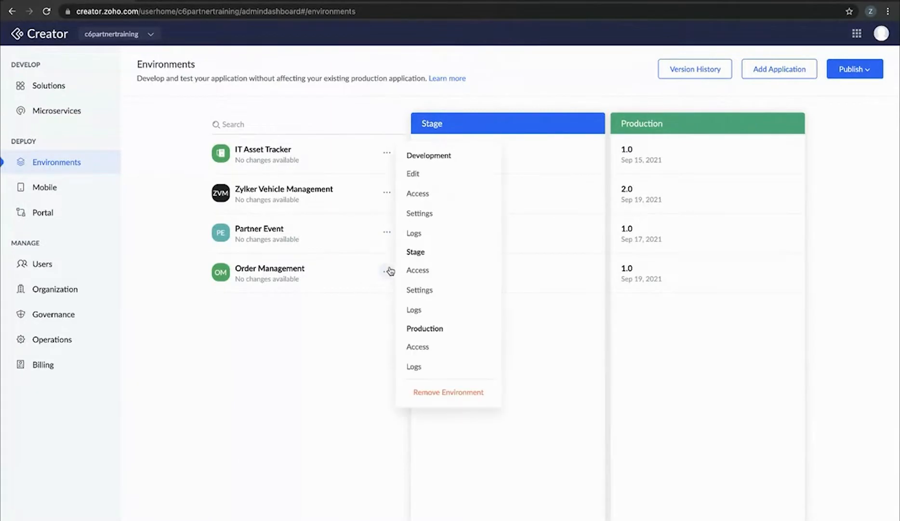
pyautogui.click(417, 217)
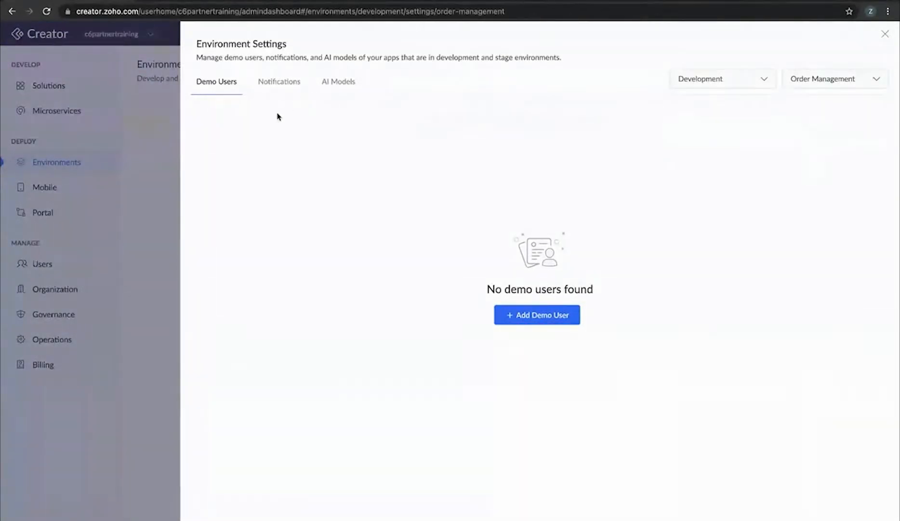
pyautogui.click(884, 38)
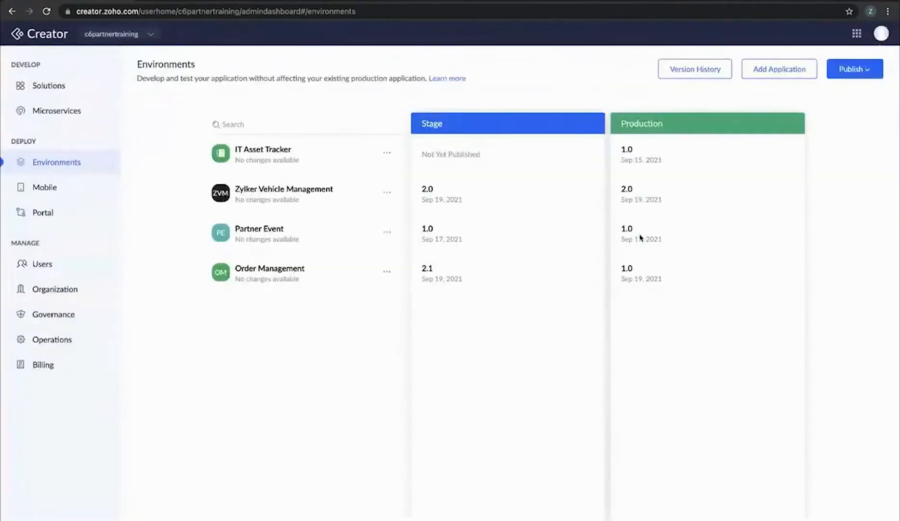
pyautogui.click(387, 272)
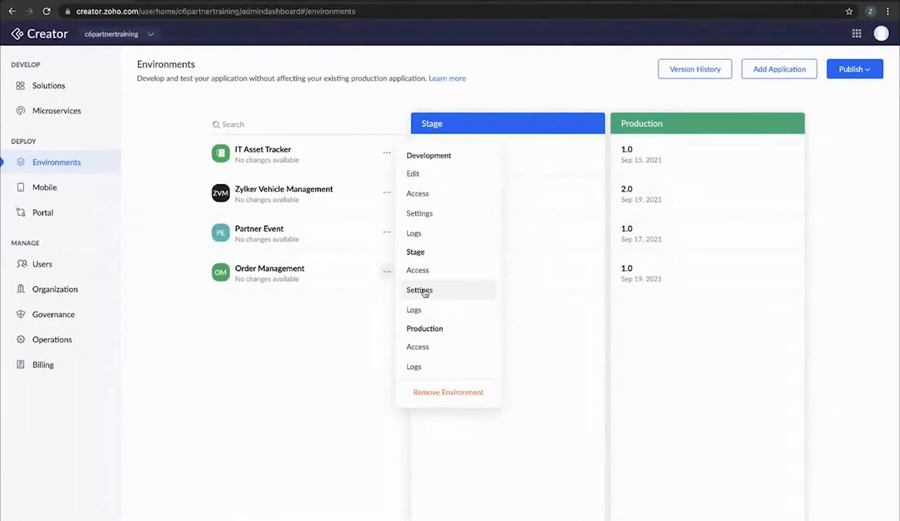
pyautogui.click(428, 218)
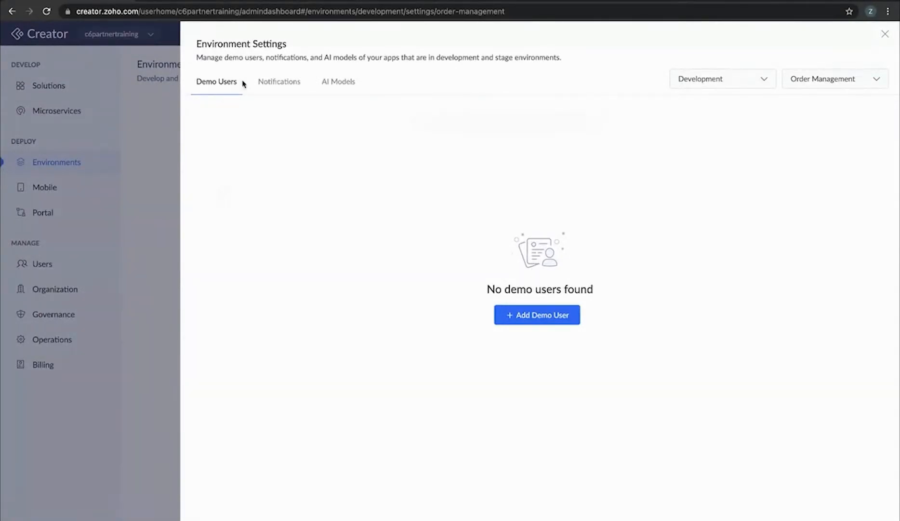
# Add demouser_1 as a demo user with Read permission and the CEO role
pyautogui.click(540, 322)
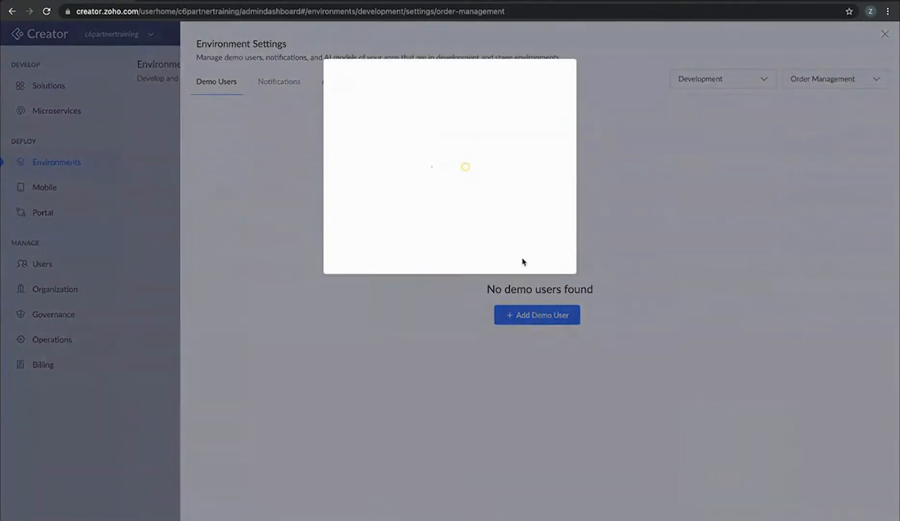
pyautogui.click(367, 123)
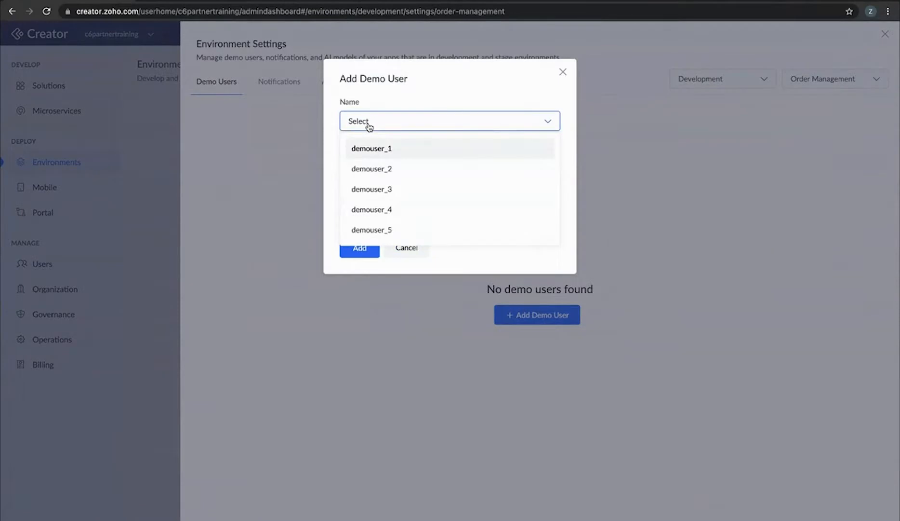
pyautogui.click(393, 148)
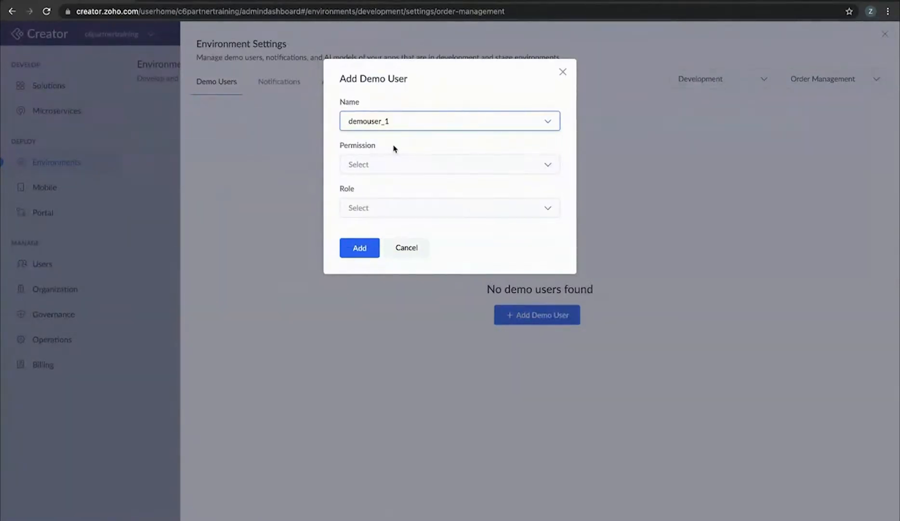
pyautogui.click(431, 124)
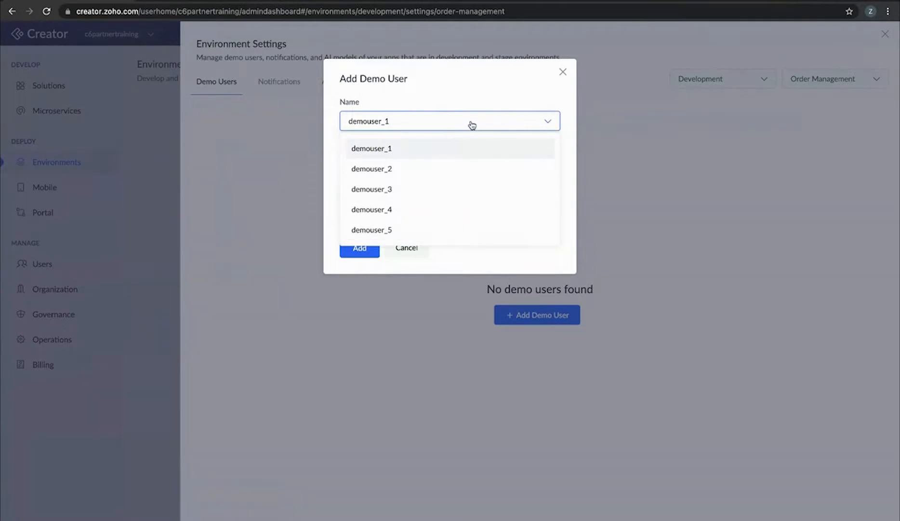
pyautogui.click(471, 125)
pyautogui.click(415, 164)
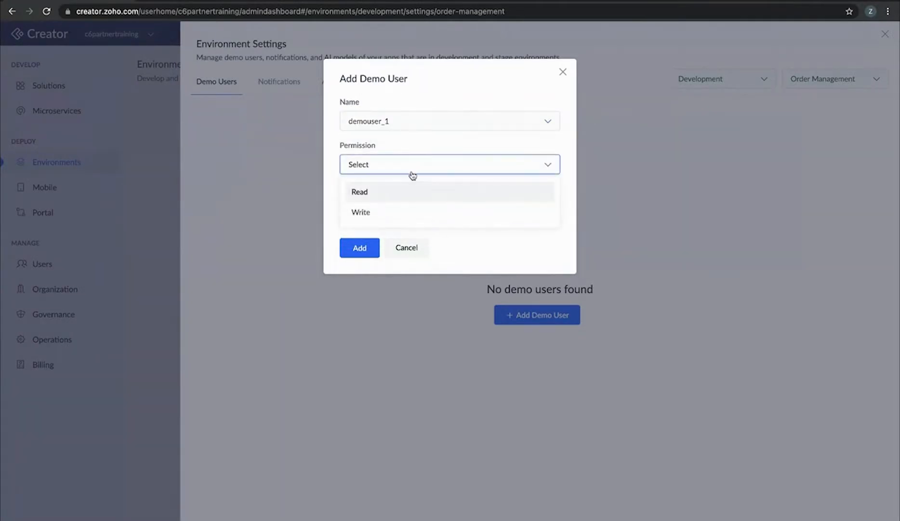
pyautogui.click(408, 193)
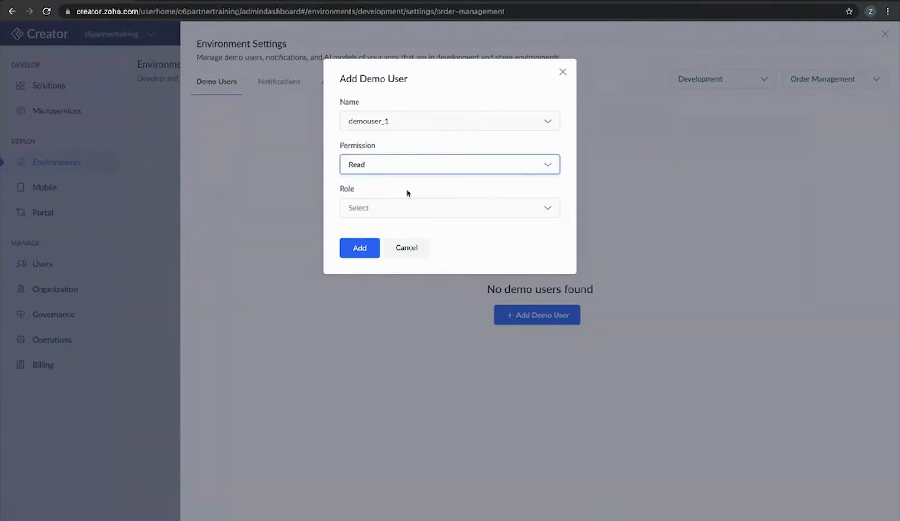
pyautogui.click(408, 211)
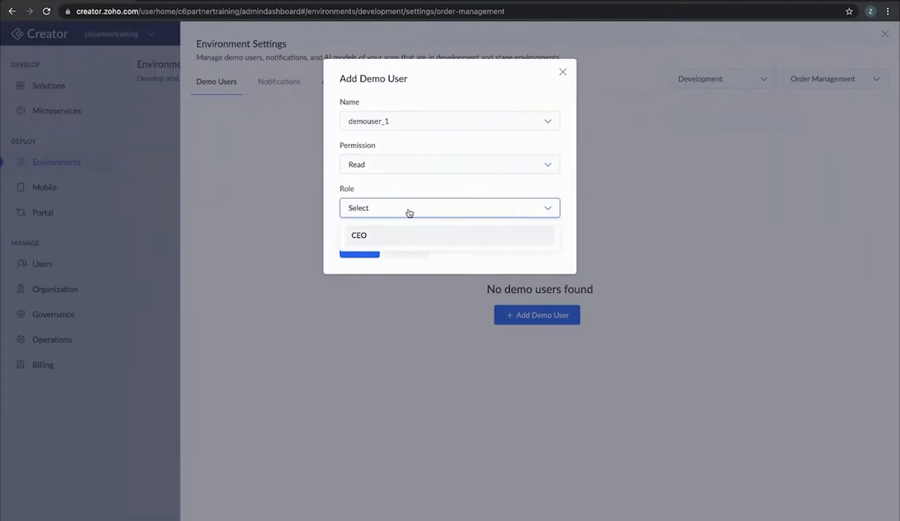
pyautogui.click(401, 236)
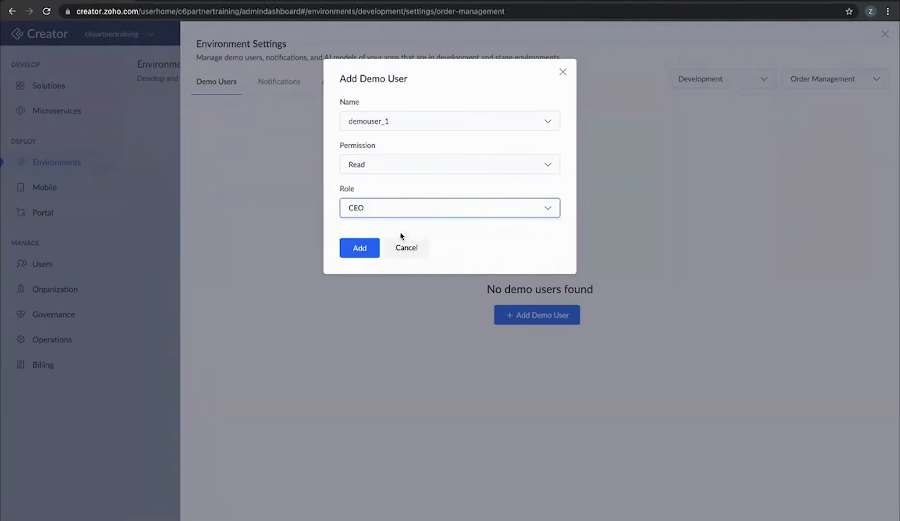
pyautogui.click(352, 250)
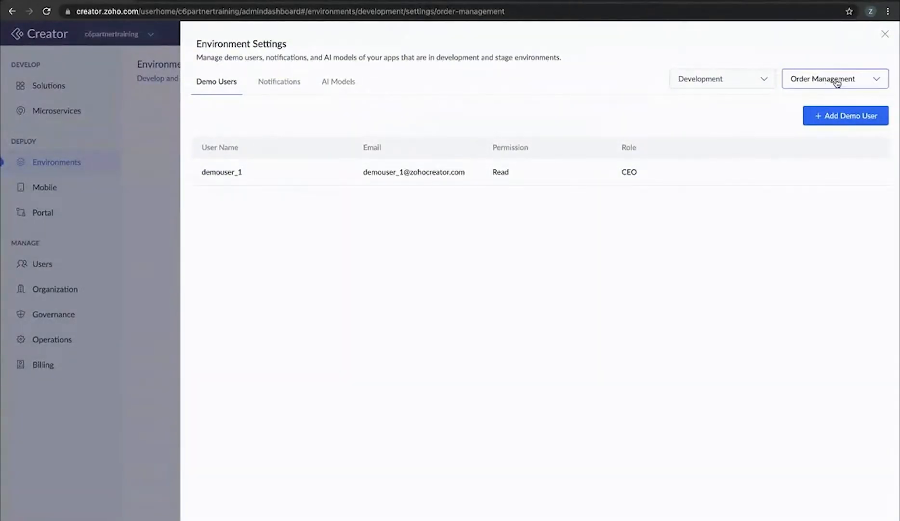
# Add demouser_2 as a demo user with Write permission and the CEO role
pyautogui.click(861, 115)
pyautogui.click(472, 120)
pyautogui.click(438, 151)
pyautogui.click(424, 170)
pyautogui.click(395, 212)
pyautogui.click(392, 212)
pyautogui.click(382, 234)
pyautogui.click(359, 248)
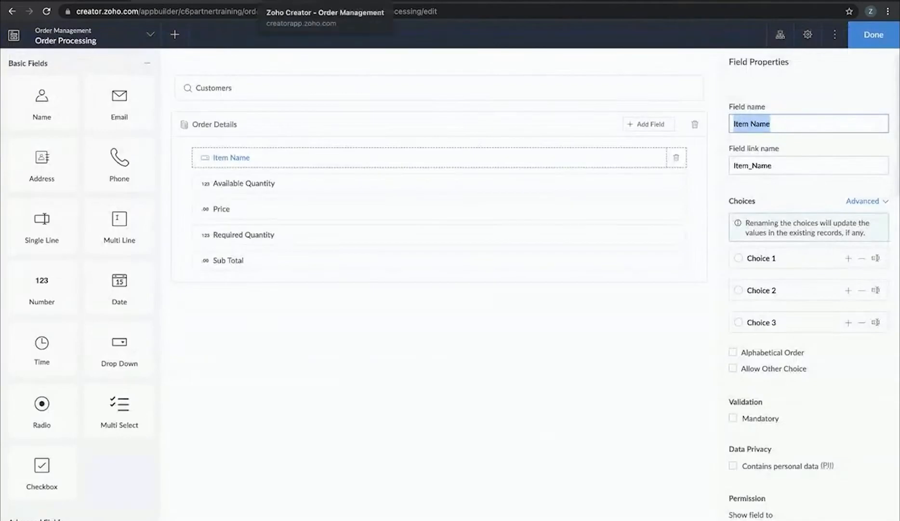
# Reload the Development live app and open its Customers and Inventory forms
pyautogui.click(309, 2)
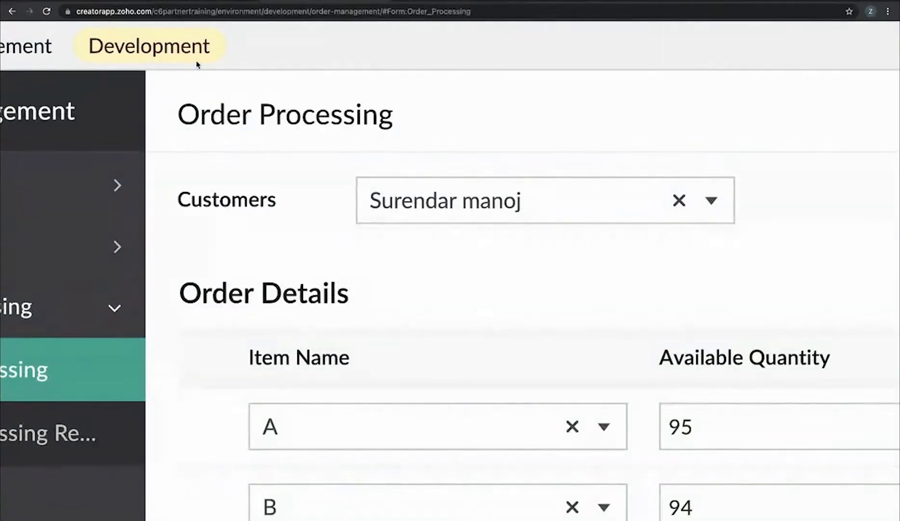
pyautogui.scroll(-5, 197, 65)
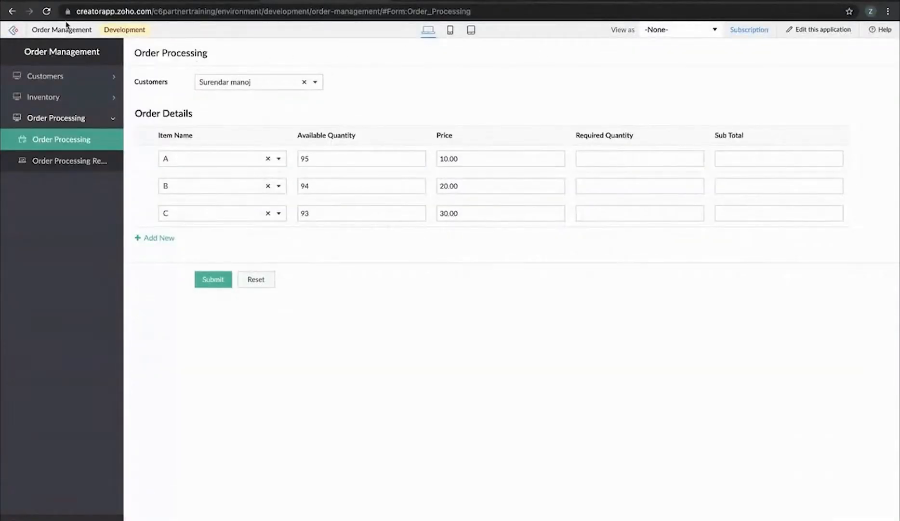
pyautogui.click(50, 10)
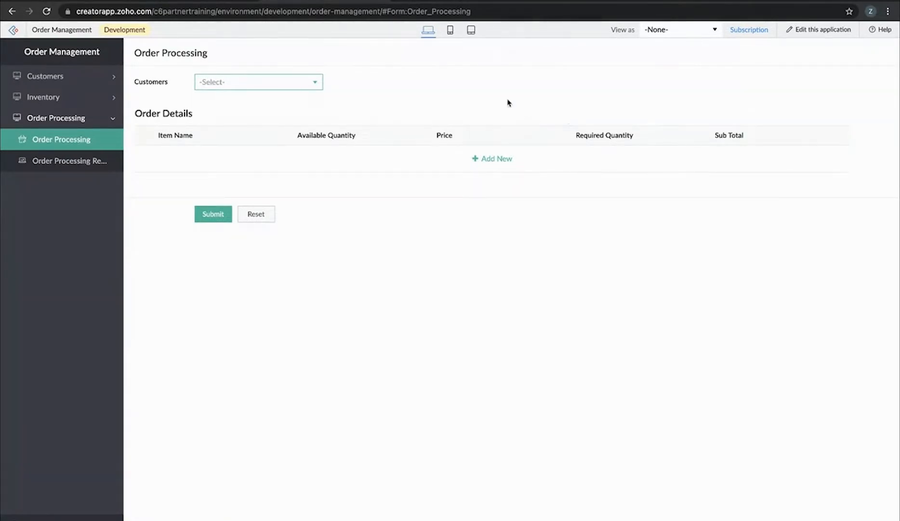
pyautogui.click(705, 32)
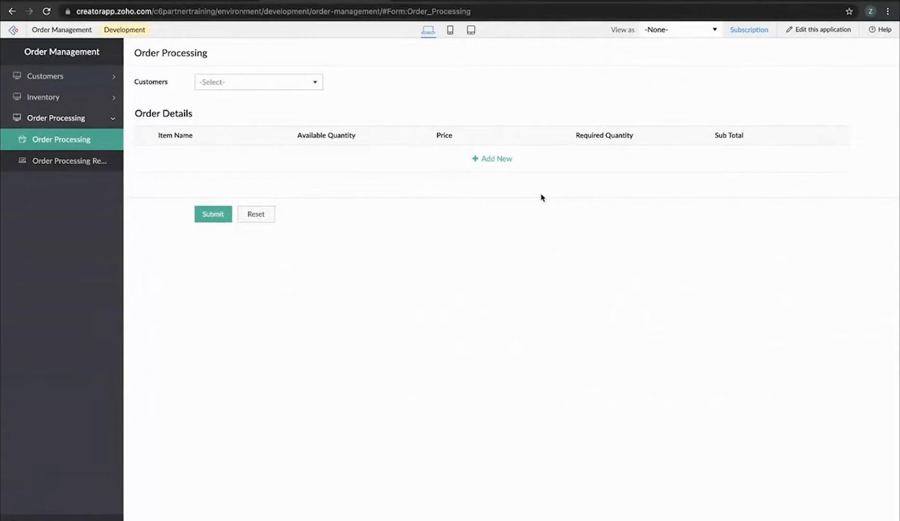
pyautogui.click(53, 81)
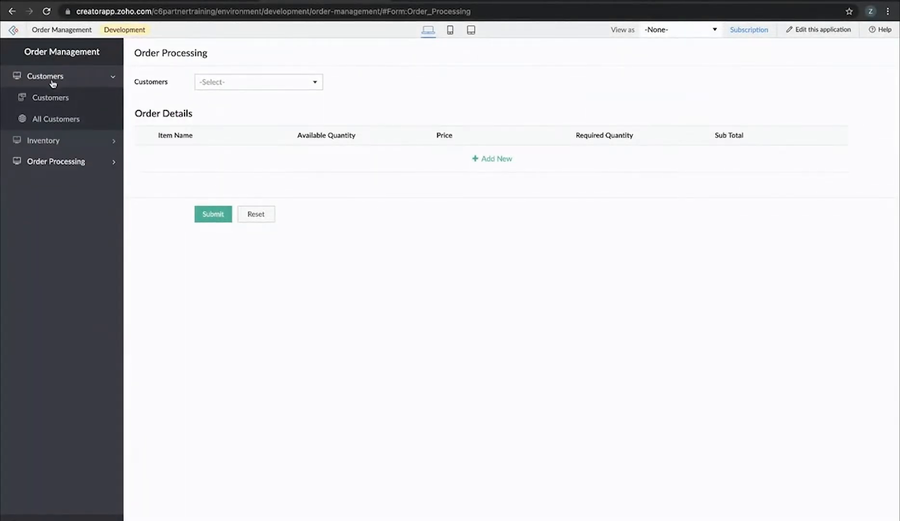
pyautogui.click(55, 99)
pyautogui.click(54, 140)
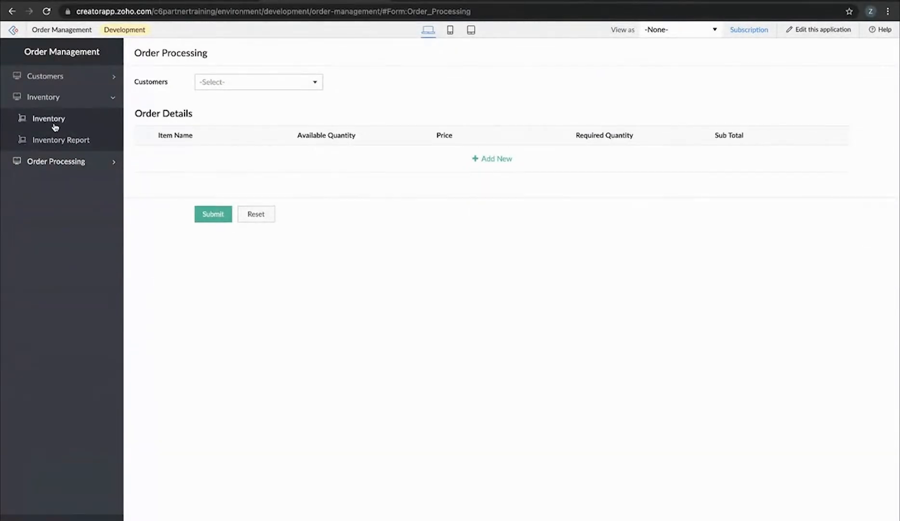
pyautogui.click(54, 125)
# Preview the app as demouser_1, viewing a customer record and the Inventory Report
pyautogui.click(660, 29)
pyautogui.click(647, 50)
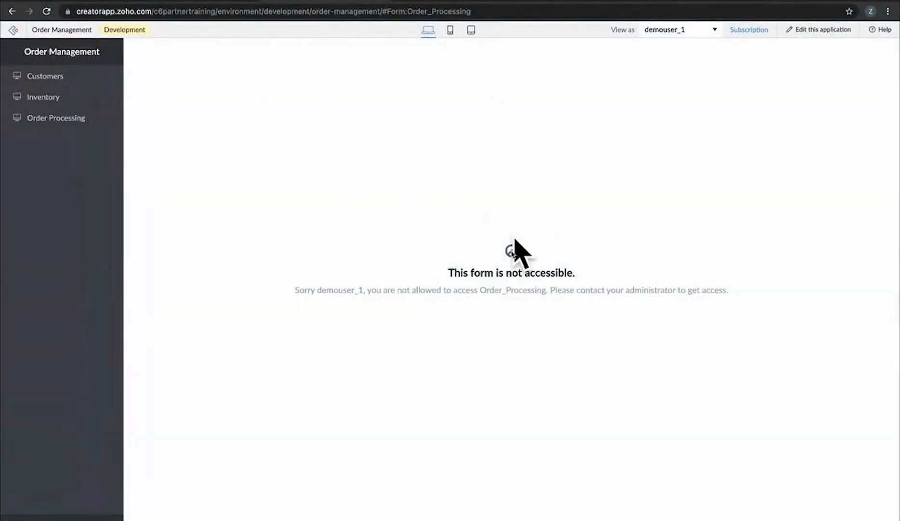
pyautogui.click(53, 77)
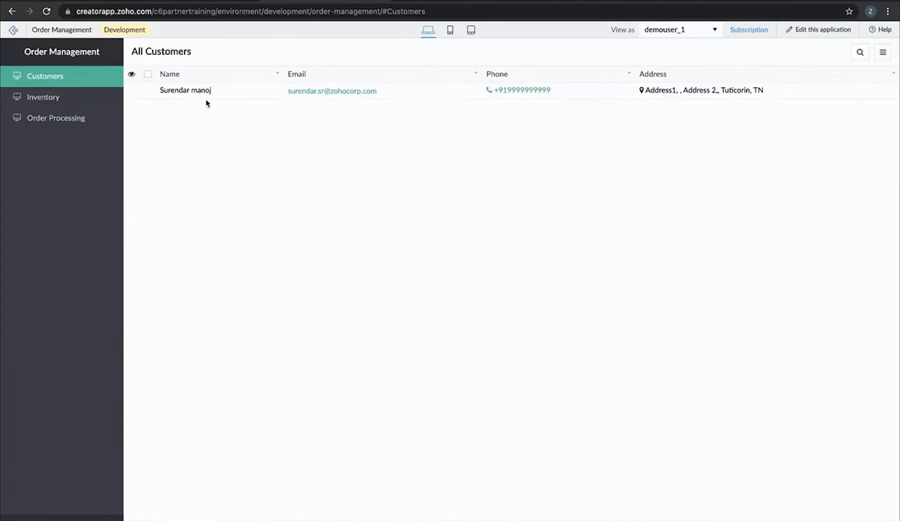
pyautogui.click(139, 92)
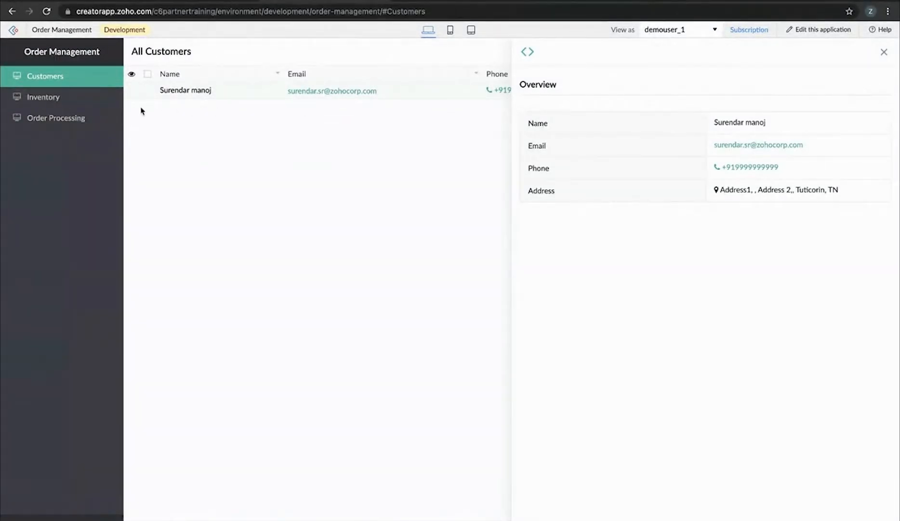
pyautogui.click(58, 100)
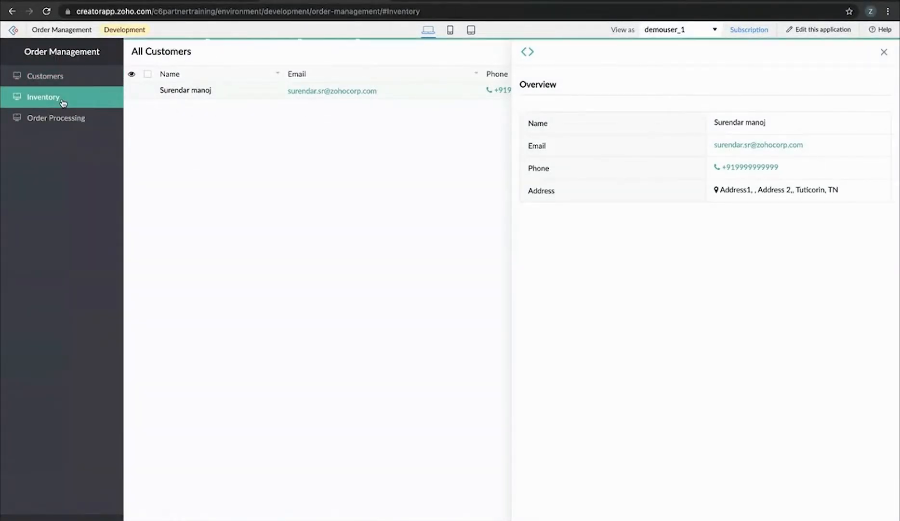
pyautogui.click(712, 32)
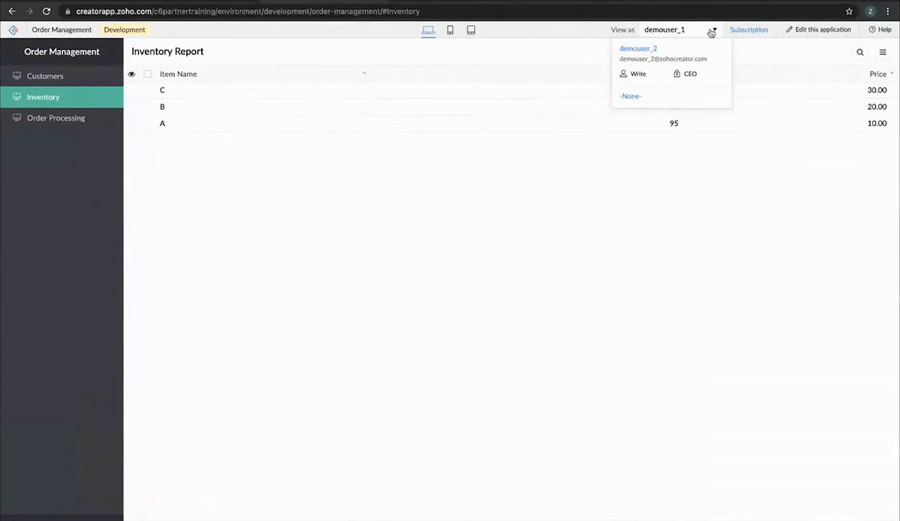
# Preview the Customers entry form as demouser_2, then reset View as to -None-
pyautogui.click(650, 49)
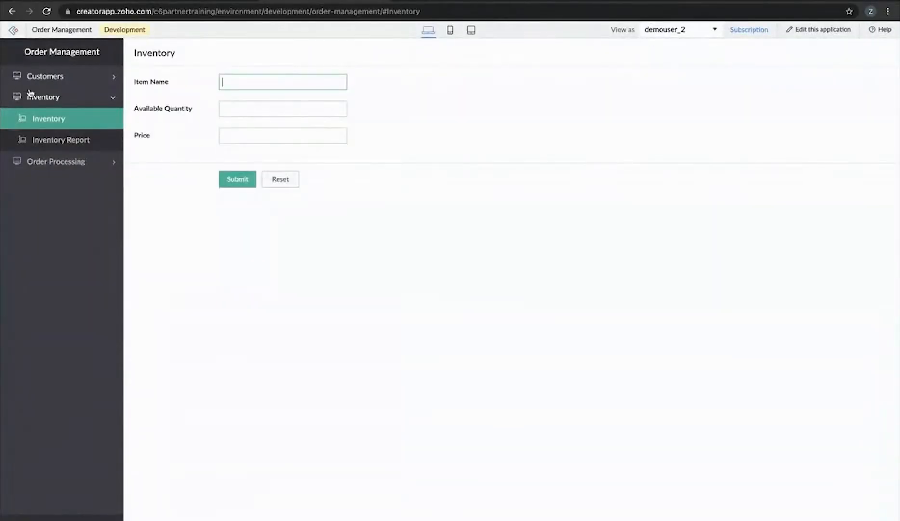
pyautogui.click(44, 77)
pyautogui.click(70, 99)
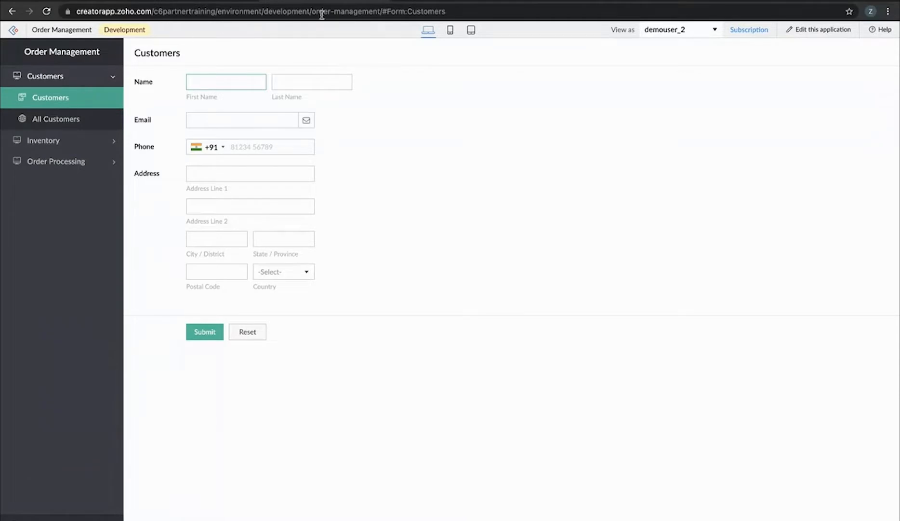
pyautogui.click(706, 36)
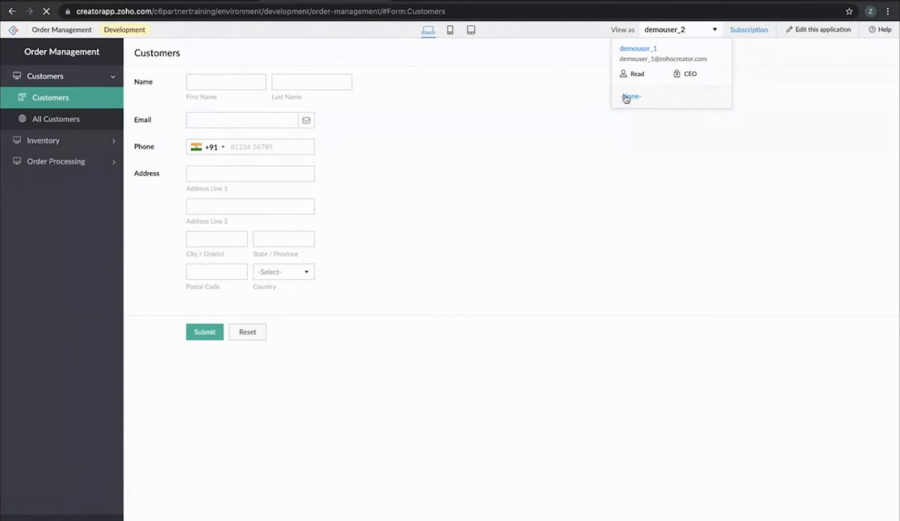
pyautogui.click(627, 97)
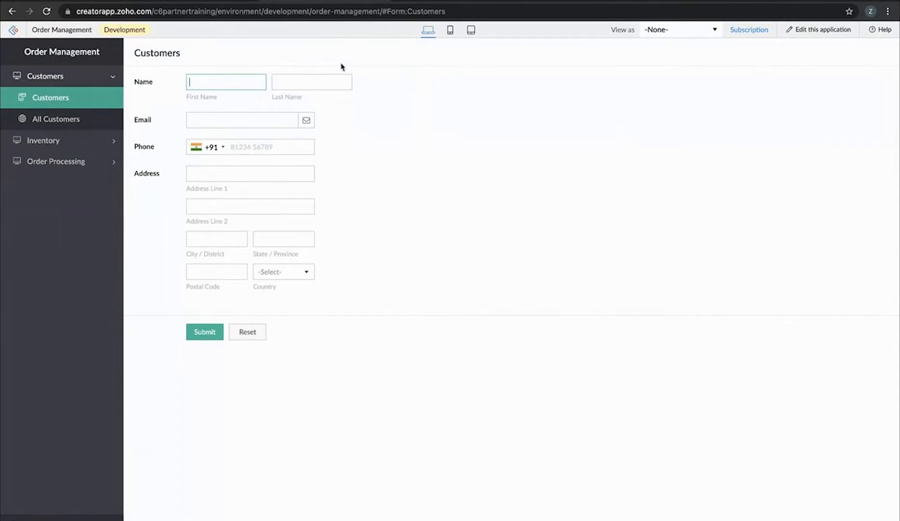
pyautogui.click(202, 1)
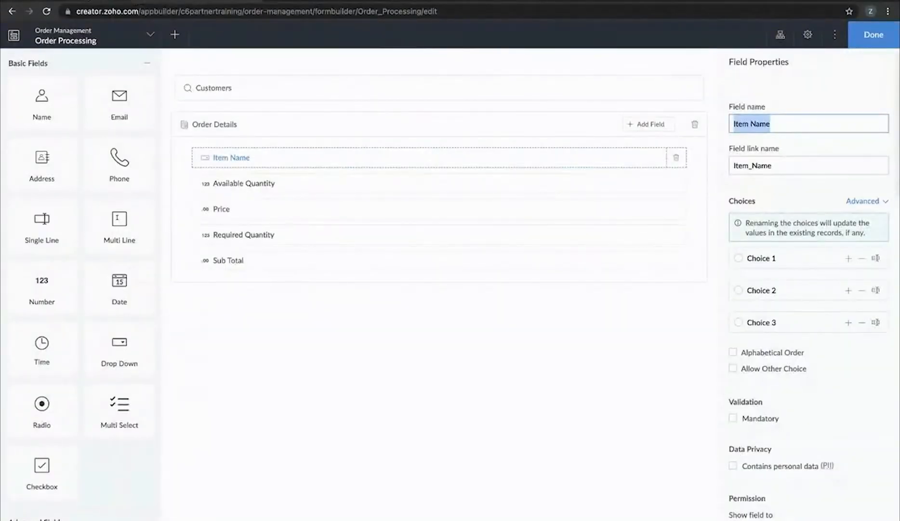
pyautogui.click(102, 1)
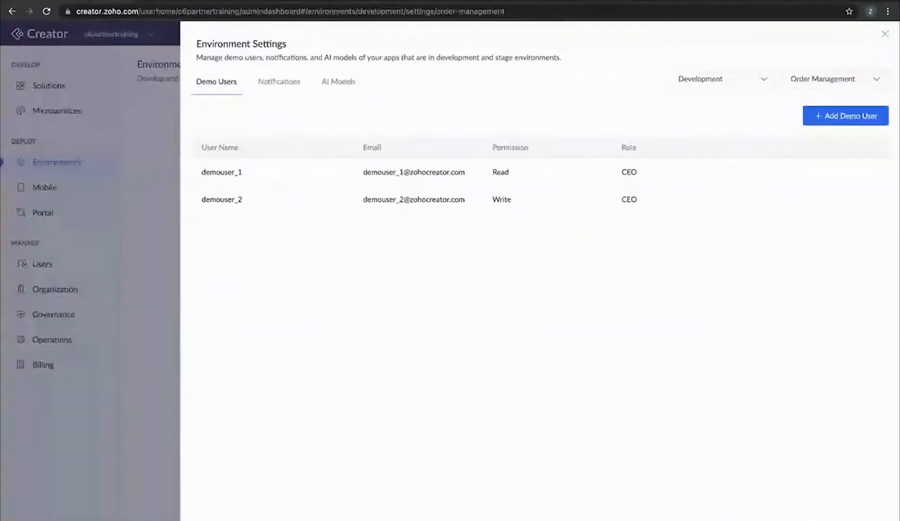
# Set Development mail notifications to Application Specific and close Environment Settings
pyautogui.click(288, 84)
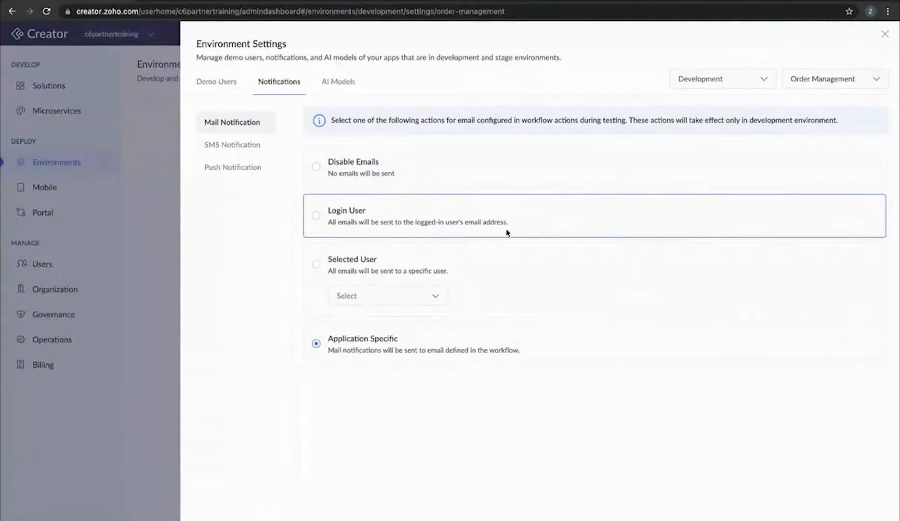
pyautogui.click(409, 295)
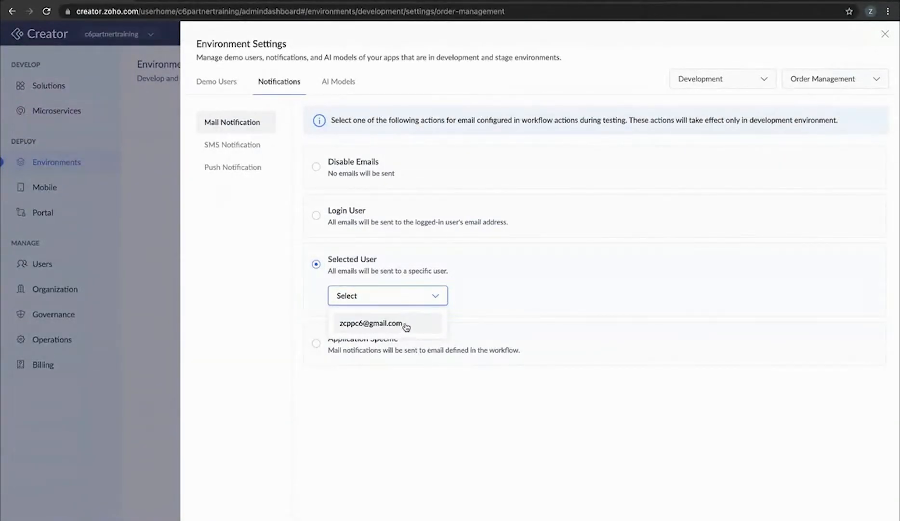
pyautogui.click(449, 415)
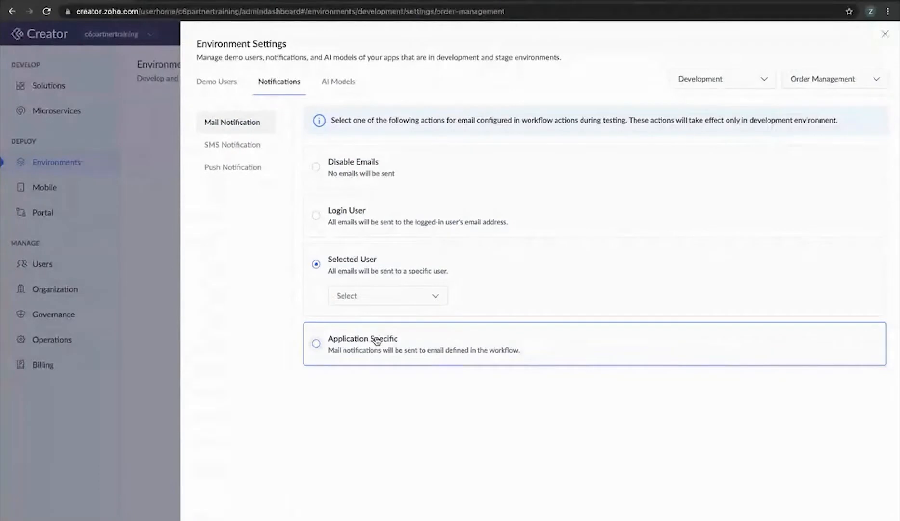
pyautogui.click(316, 344)
pyautogui.click(885, 34)
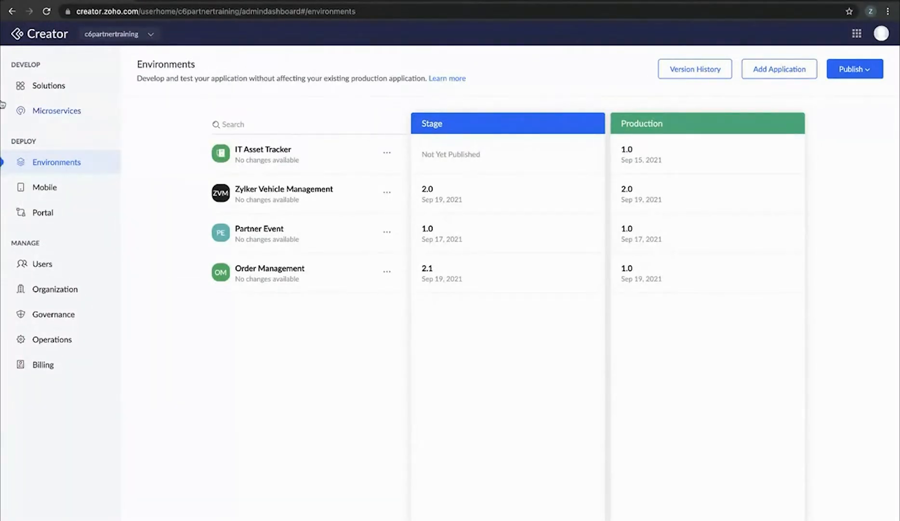
# Open the Order Management app summary from the Solutions page
pyautogui.click(60, 89)
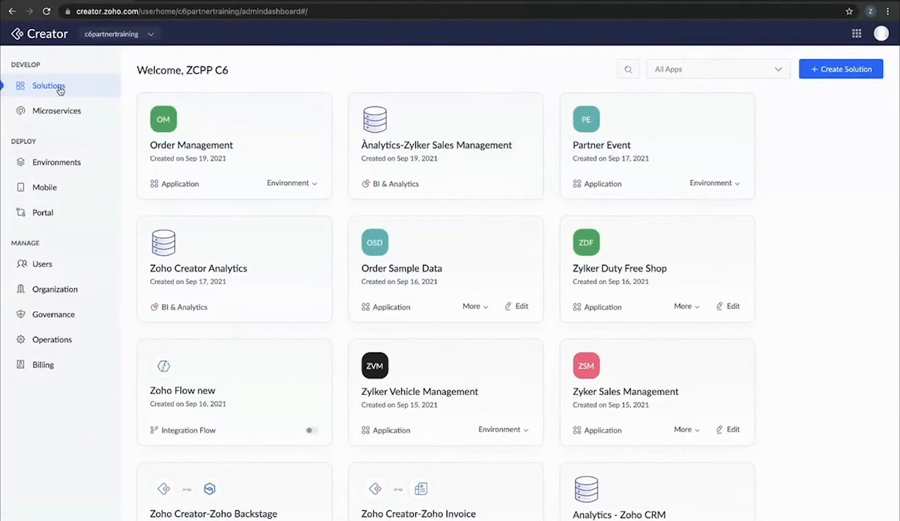
pyautogui.click(318, 107)
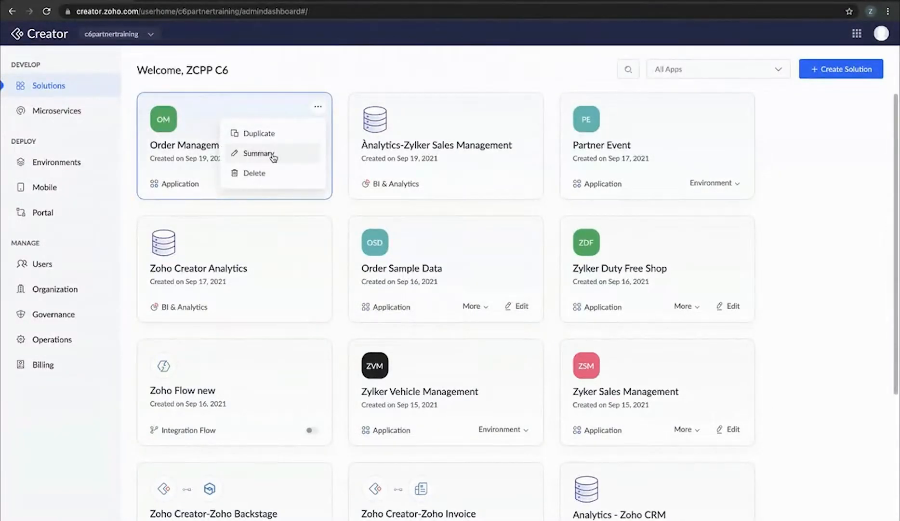
pyautogui.click(259, 153)
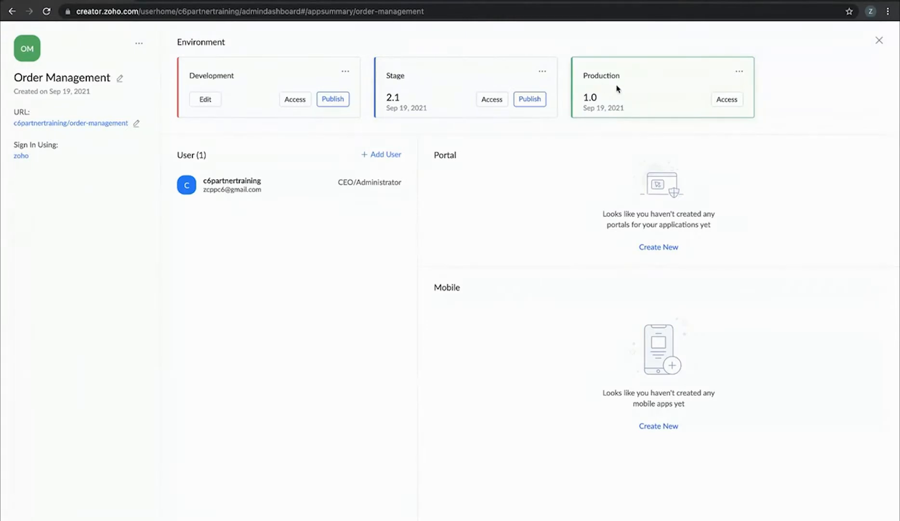
pyautogui.click(540, 72)
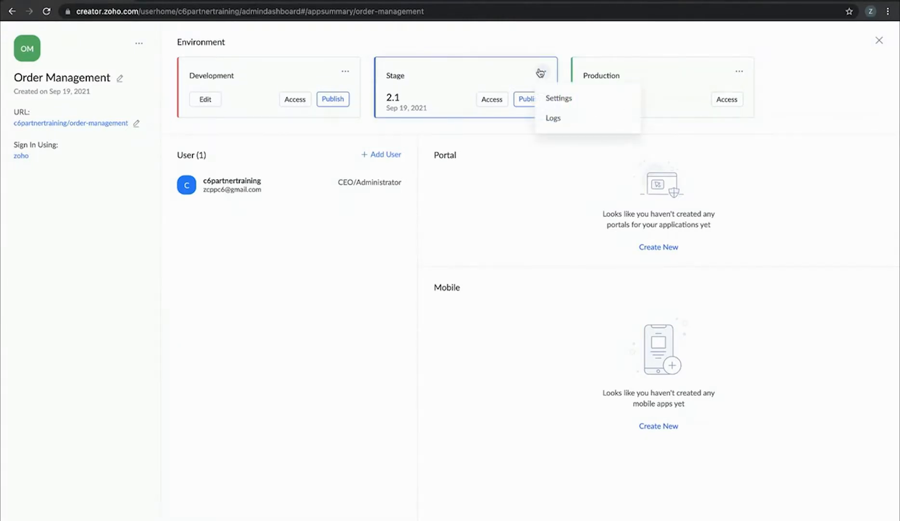
pyautogui.click(345, 74)
pyautogui.click(163, 223)
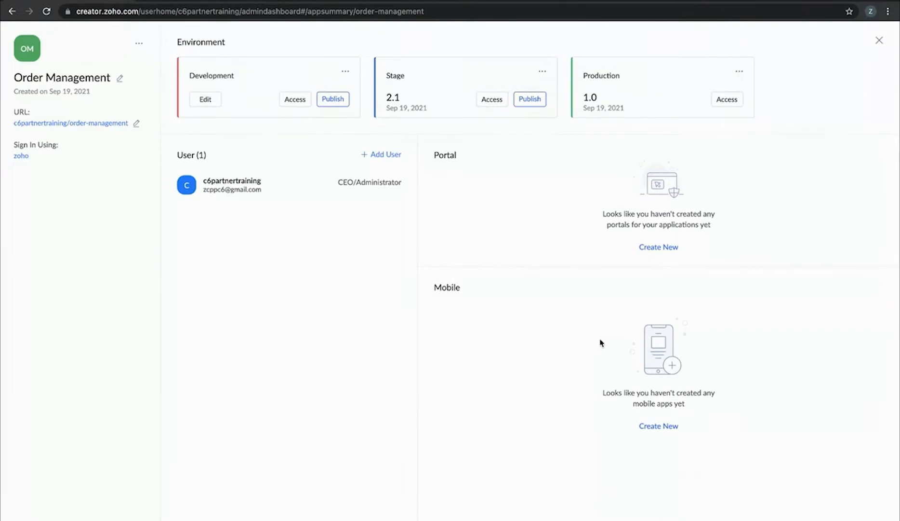
pyautogui.scroll(5, 38, 247)
pyautogui.scroll(-5, 38, 247)
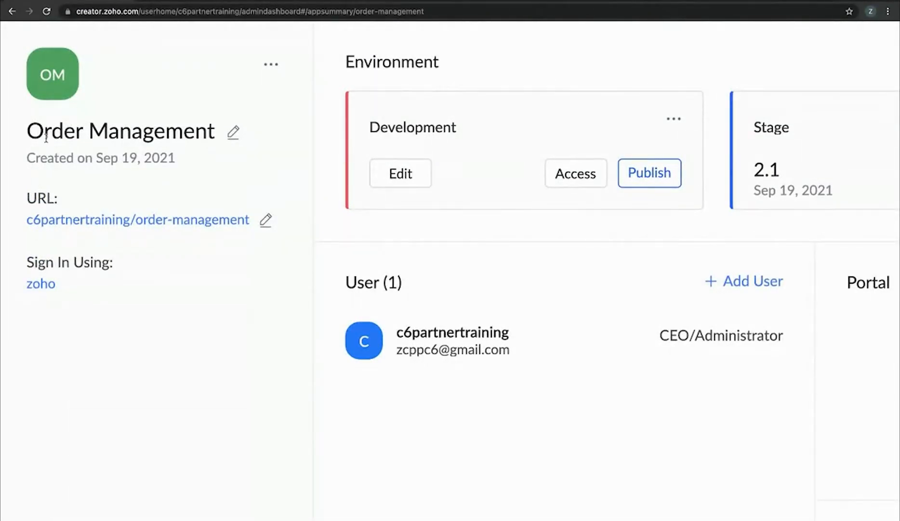
pyautogui.moveTo(27, 133); pyautogui.dragTo(226, 140)
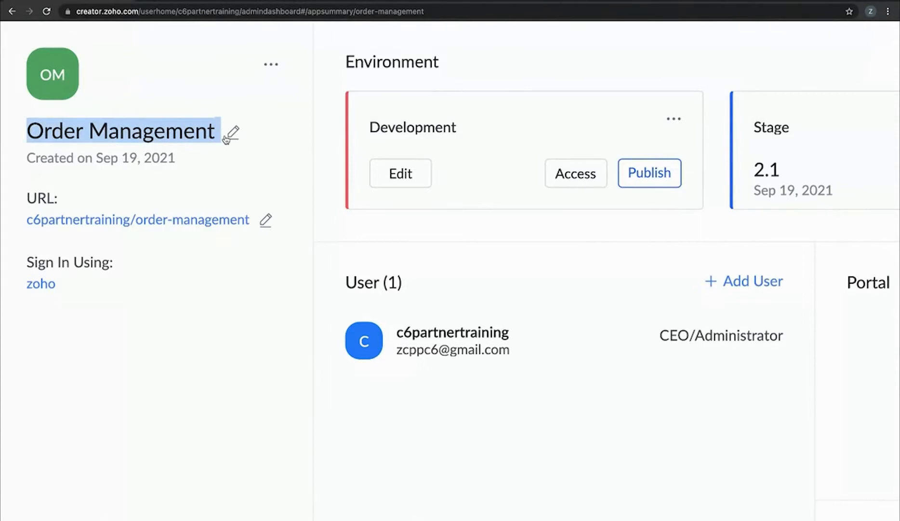
pyautogui.click(232, 133)
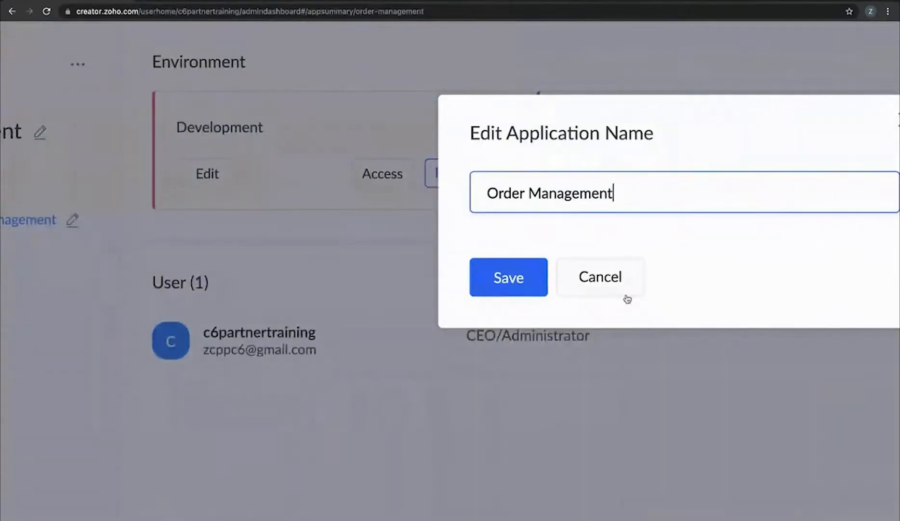
pyautogui.click(620, 294)
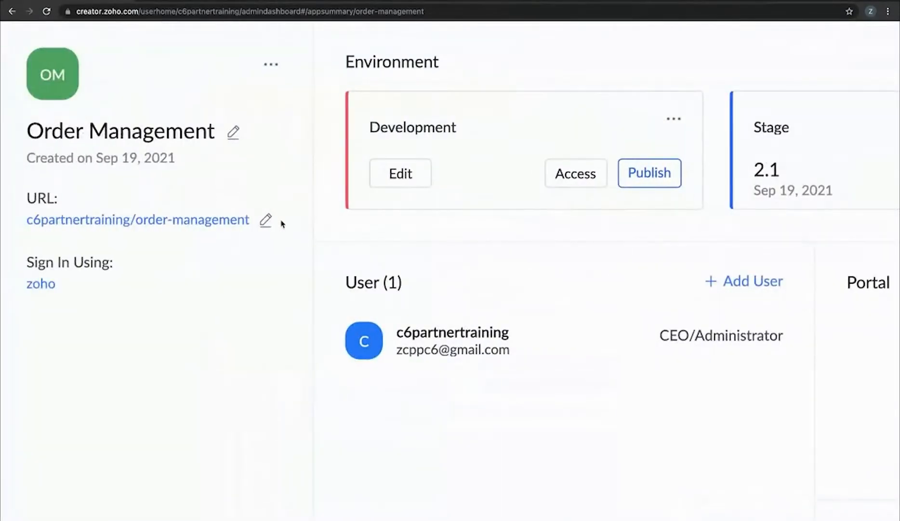
pyautogui.click(265, 220)
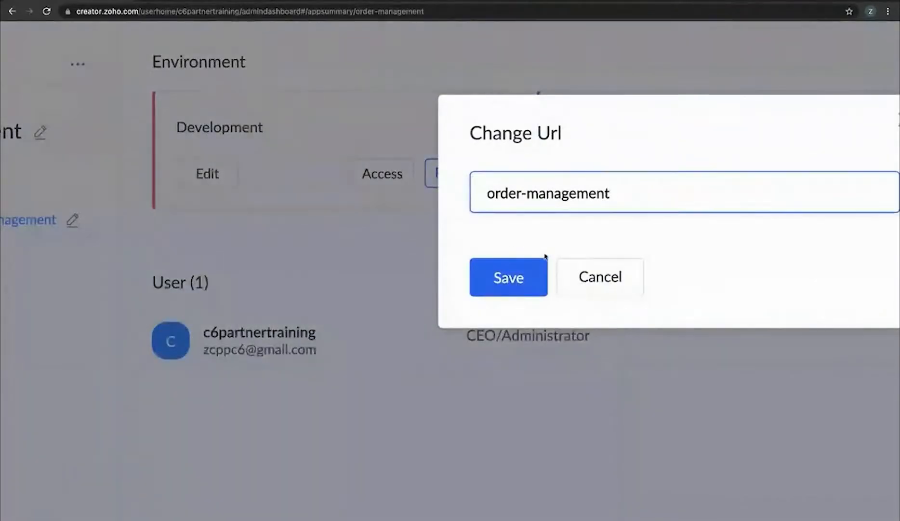
pyautogui.moveTo(490, 195); pyautogui.dragTo(625, 193)
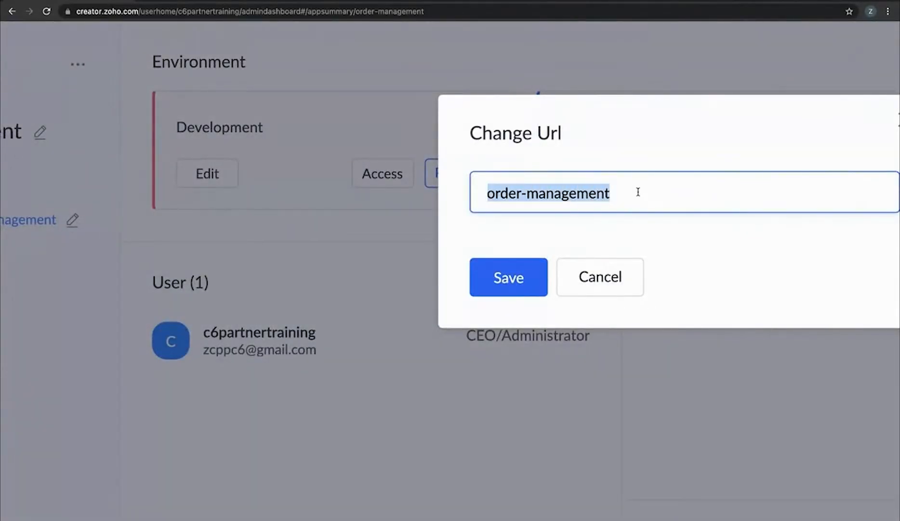
pyautogui.click(600, 277)
pyautogui.hscroll(-5, 99, 172)
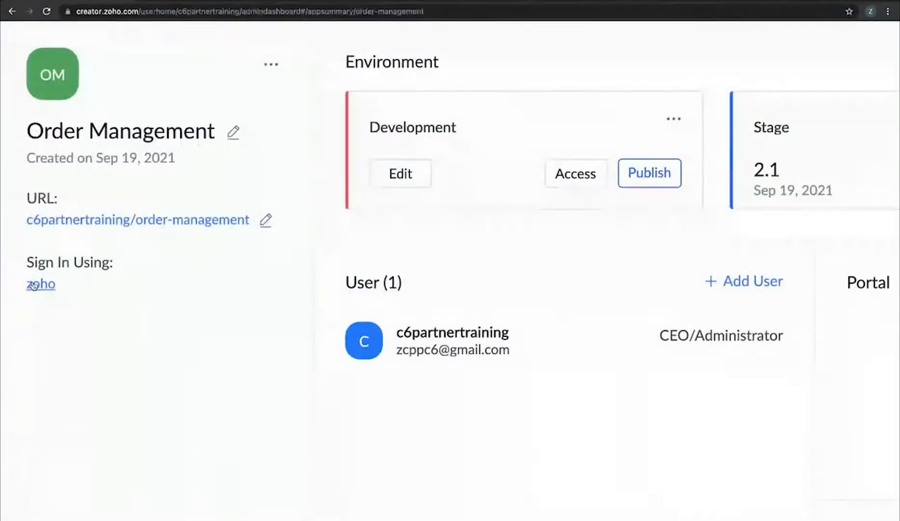
pyautogui.click(32, 285)
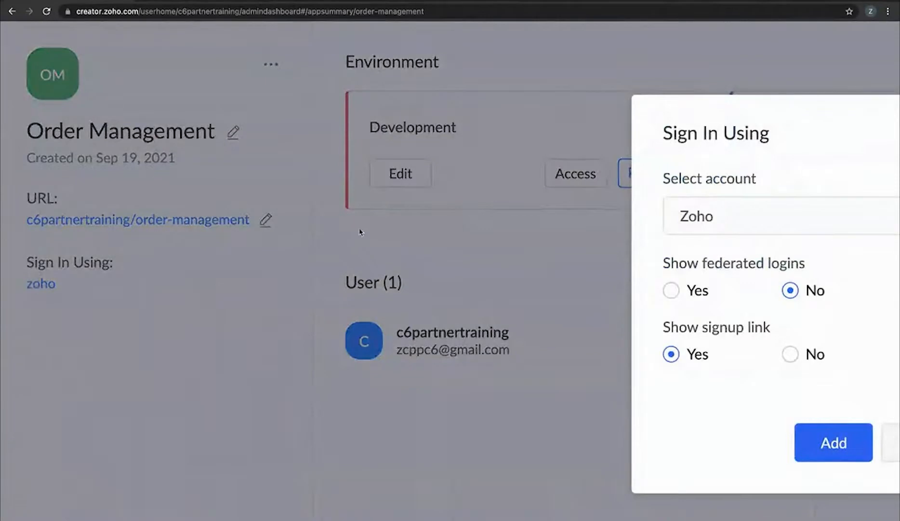
pyautogui.hscroll(4, 353, 227)
pyautogui.hscroll(3, 337, 220)
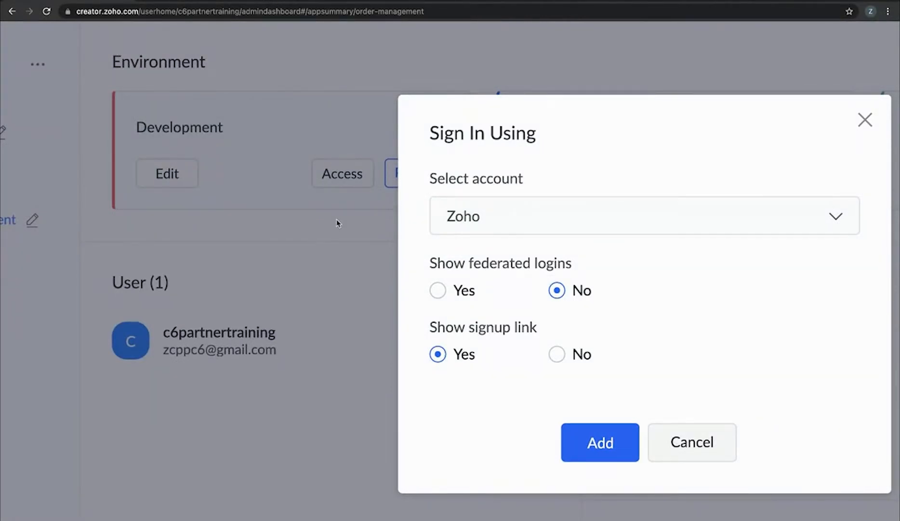
pyautogui.click(531, 225)
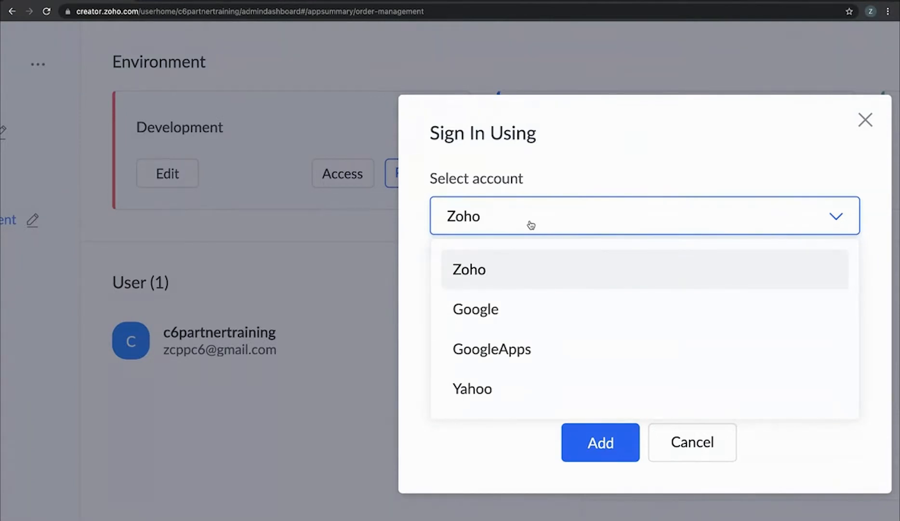
pyautogui.click(649, 170)
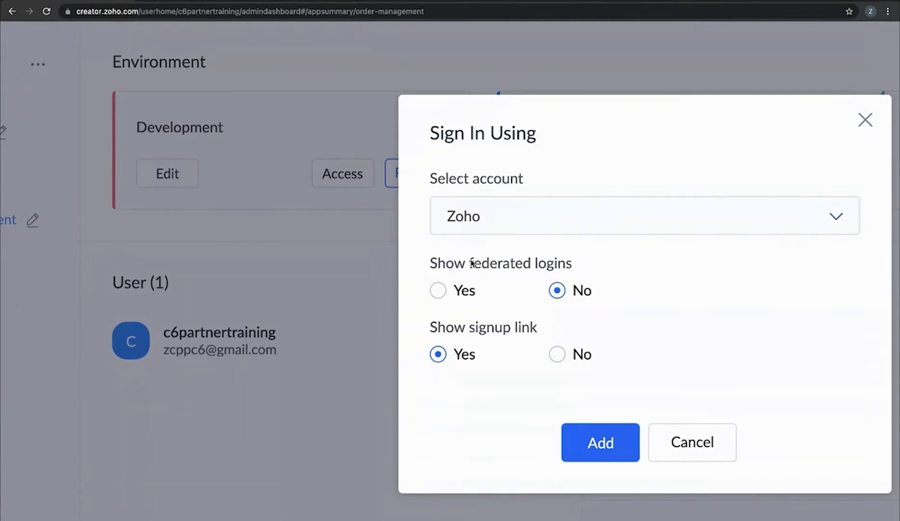
pyautogui.click(521, 226)
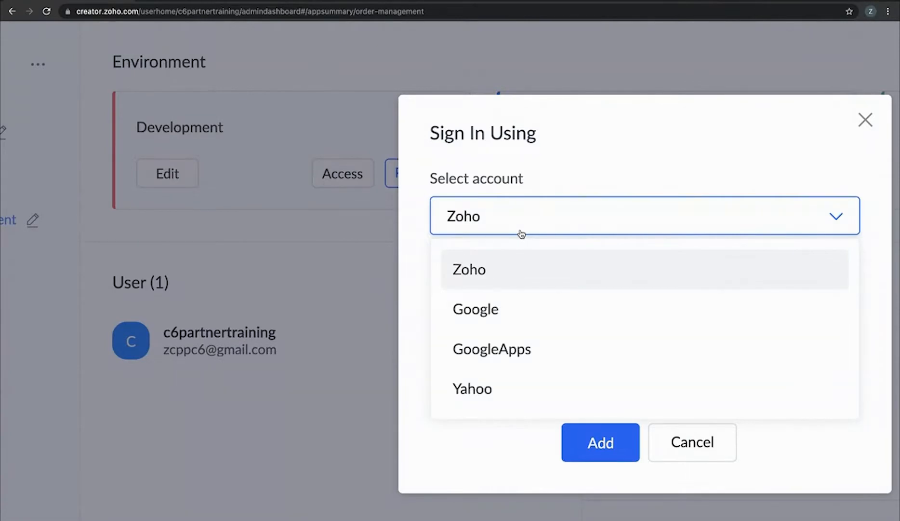
pyautogui.click(405, 257)
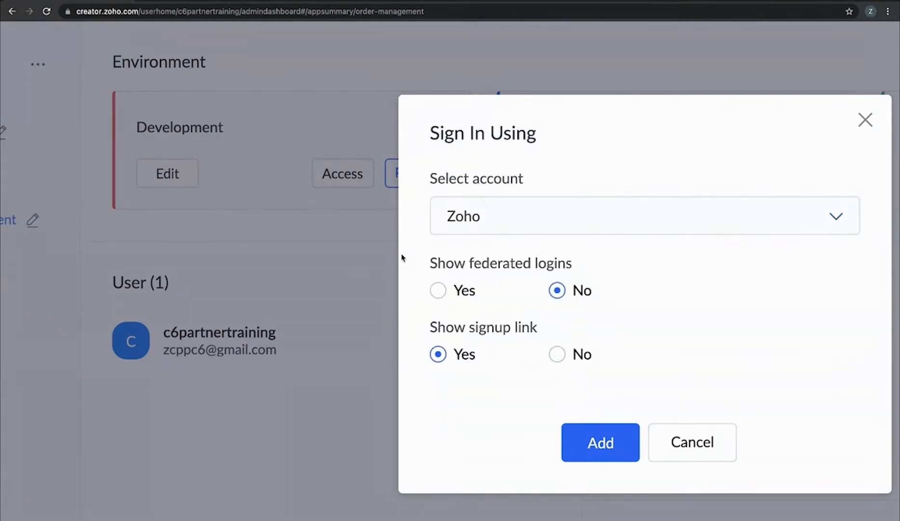
pyautogui.click(439, 290)
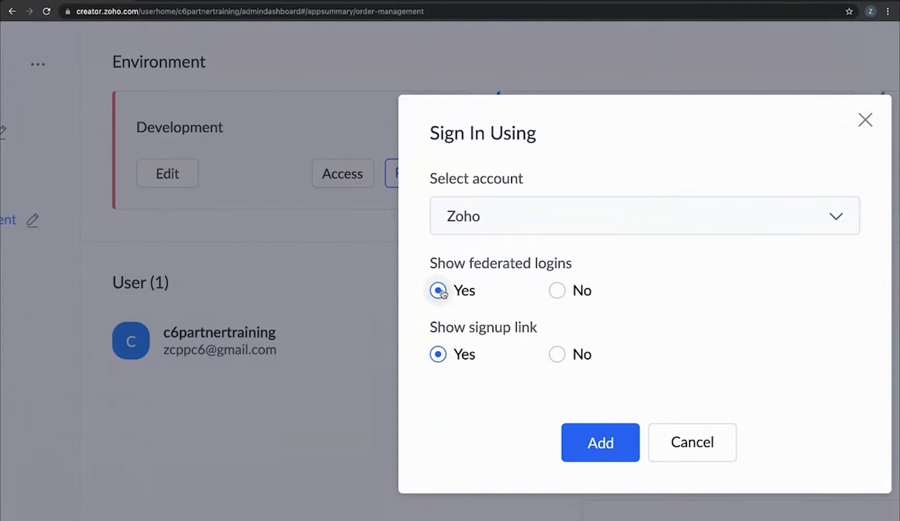
pyautogui.click(556, 290)
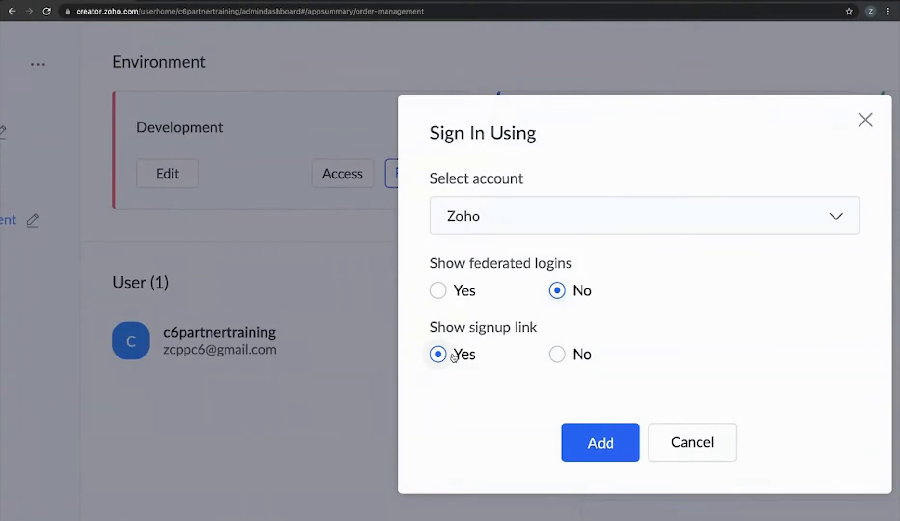
pyautogui.click(695, 458)
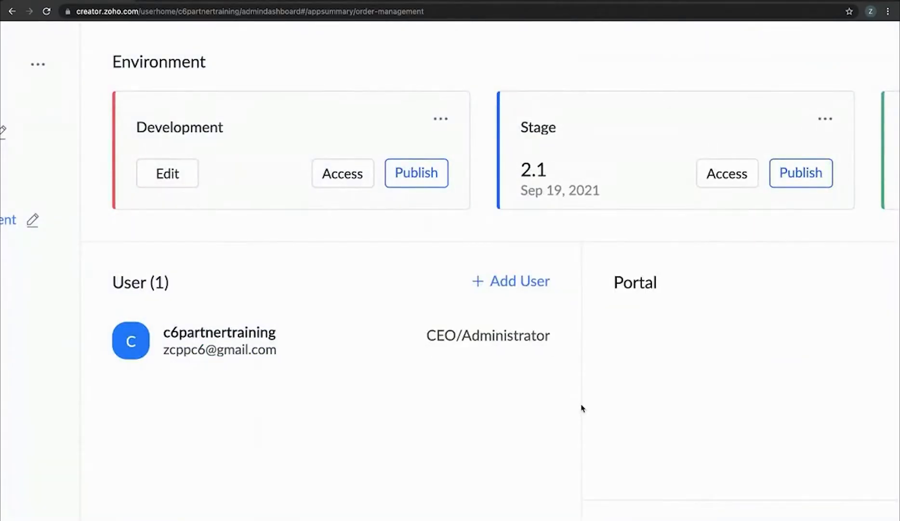
# Close the app summary, look at Users and Solutions, then show the full-screen Solutions slide
pyautogui.scroll(-5, 10, 388)
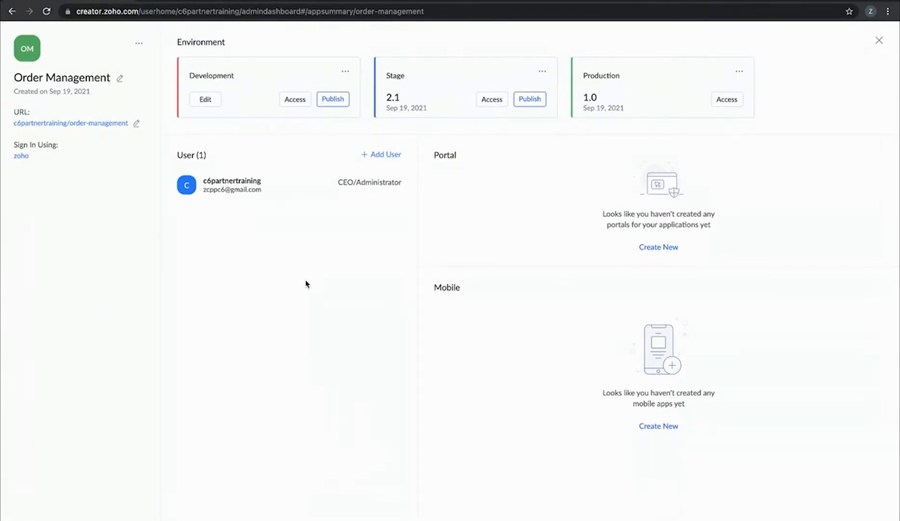
pyautogui.click(879, 40)
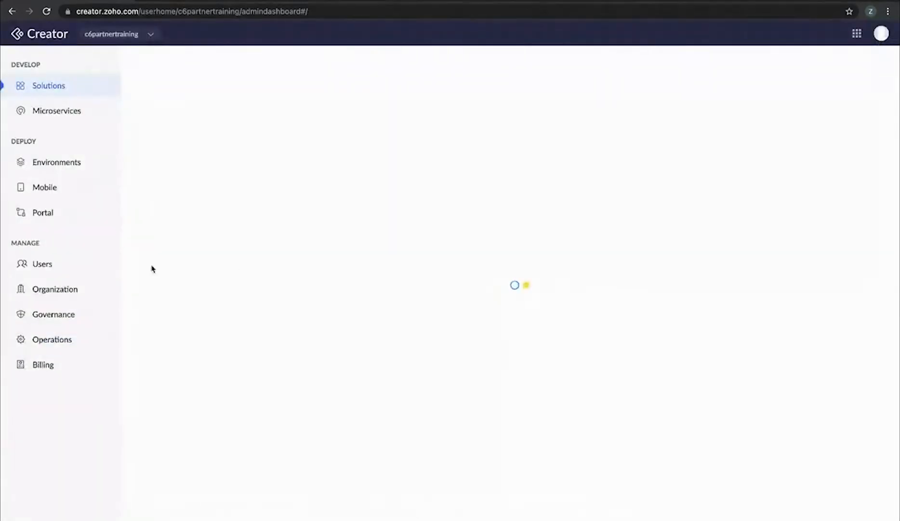
pyautogui.click(54, 271)
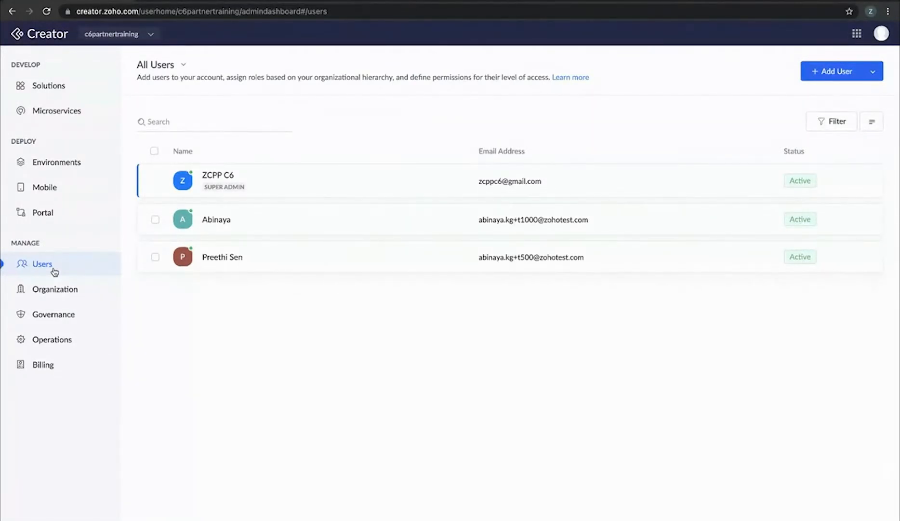
pyautogui.click(66, 90)
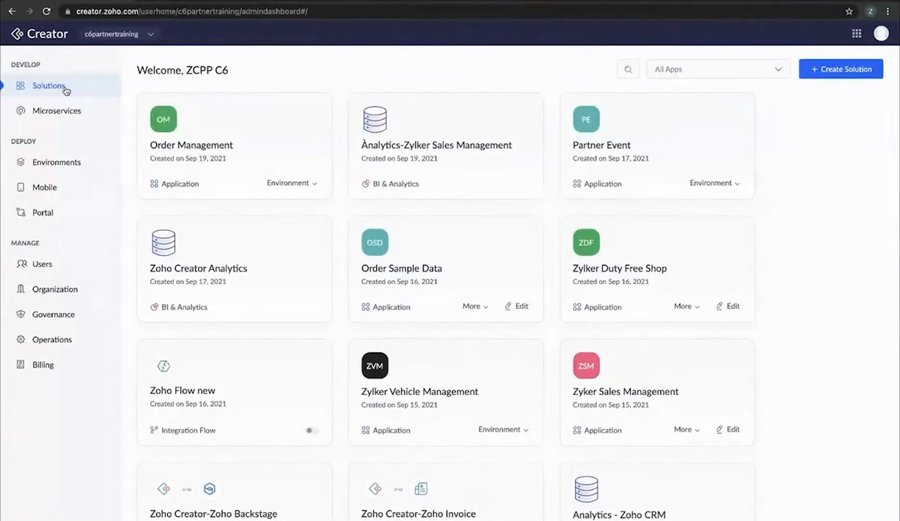
pyautogui.hotkey('ctrl', 'Left')
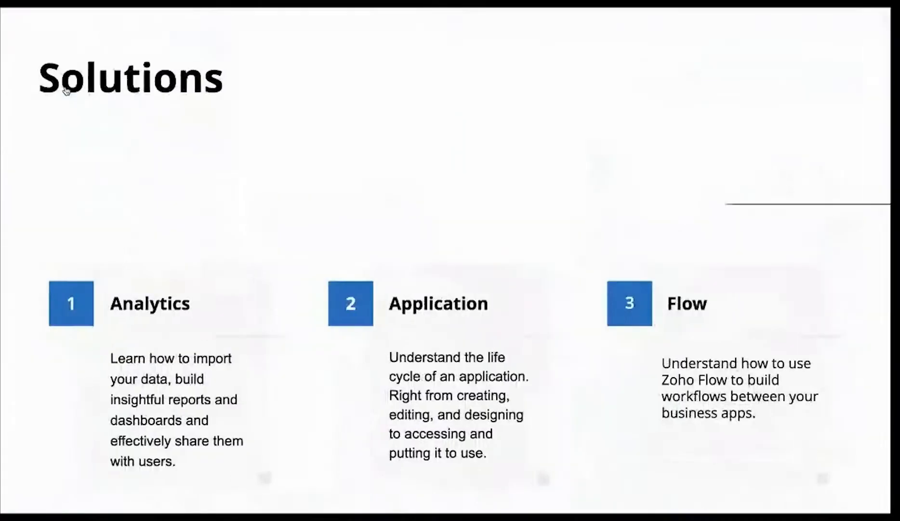